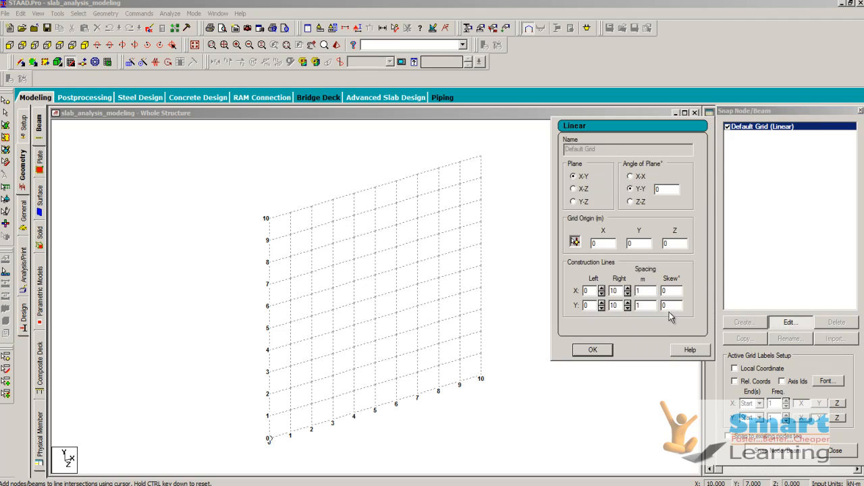
# Step: Set the snap grid to the X-Z plane and draw a closed 6 m by 4 m rectangle of beams from the origin
pyautogui.click(582, 189)
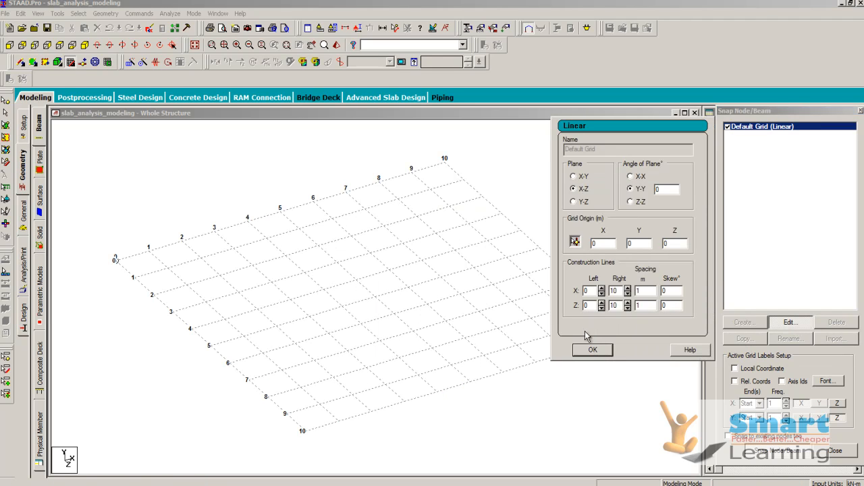
pyautogui.click(592, 350)
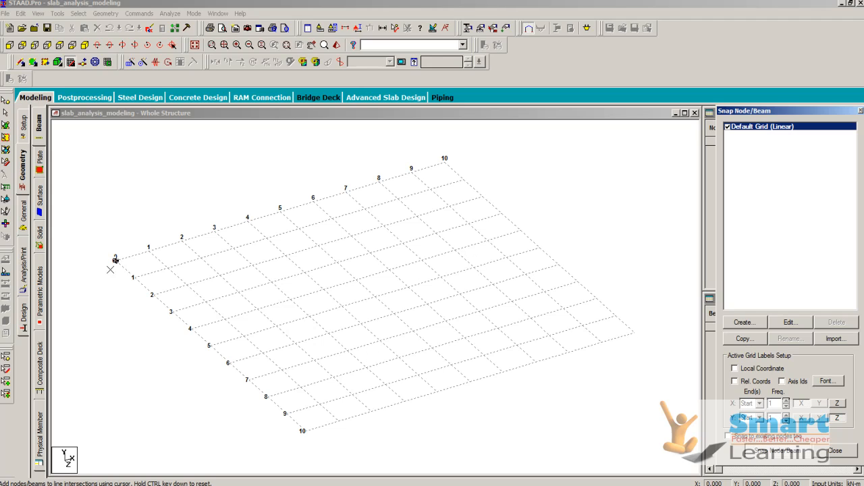
pyautogui.click(115, 261)
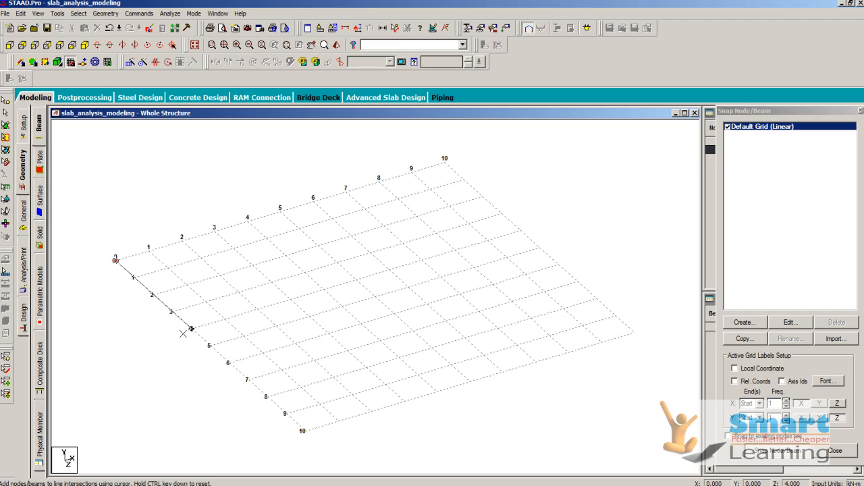
pyautogui.click(191, 329)
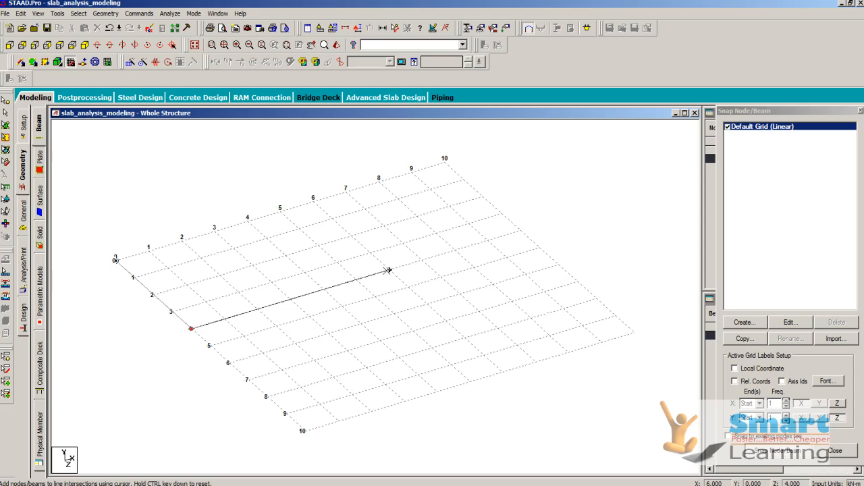
pyautogui.click(389, 270)
pyautogui.click(313, 200)
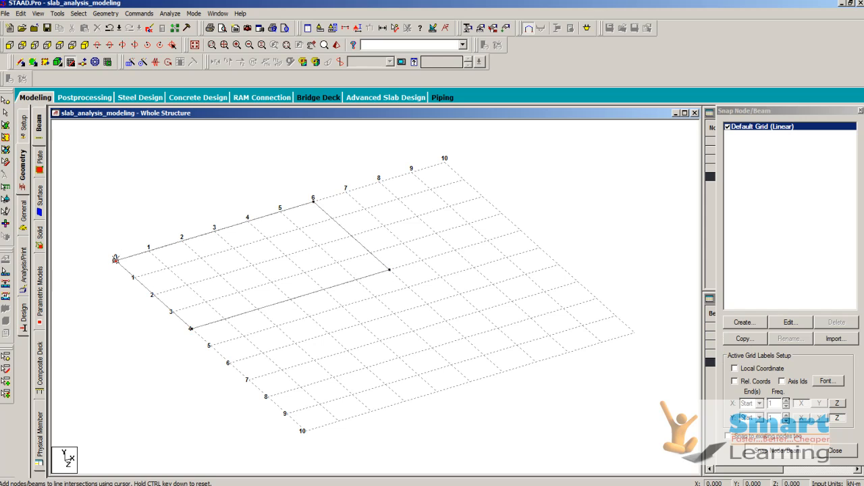
pyautogui.click(115, 261)
pyautogui.click(836, 451)
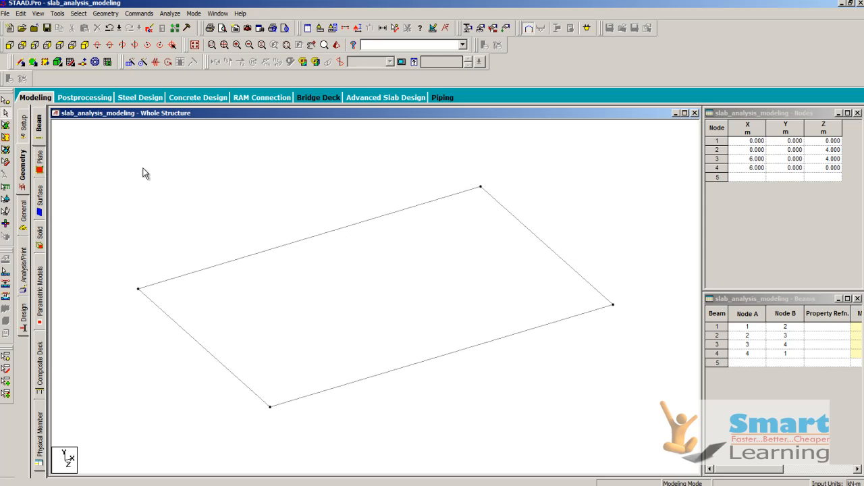
# Step: Add a four-noded plate through the four corner nodes of the beam rectangle
pyautogui.click(39, 66)
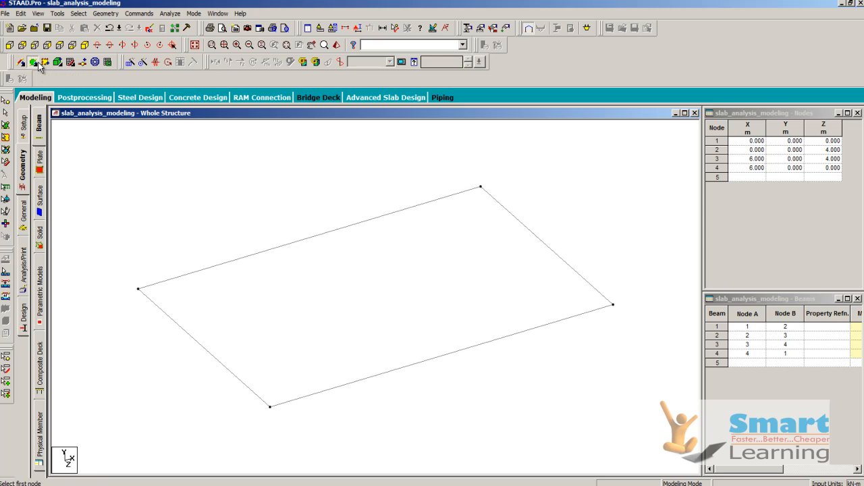
pyautogui.click(138, 289)
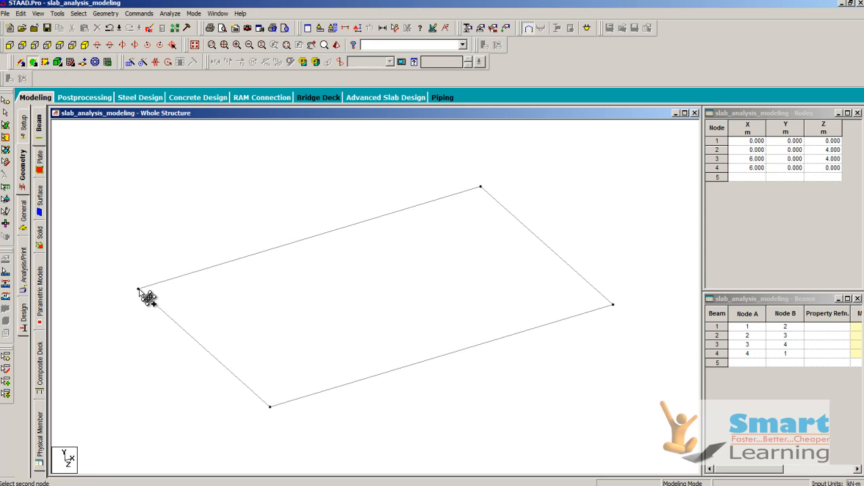
pyautogui.click(481, 186)
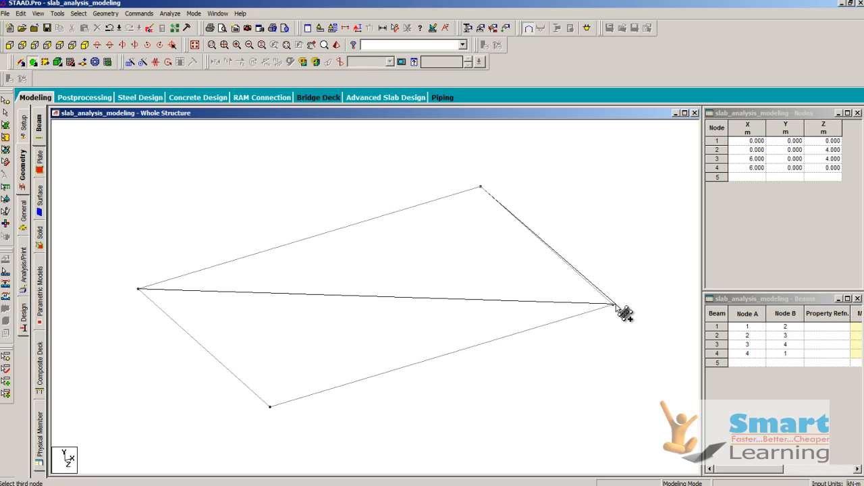
pyautogui.click(614, 305)
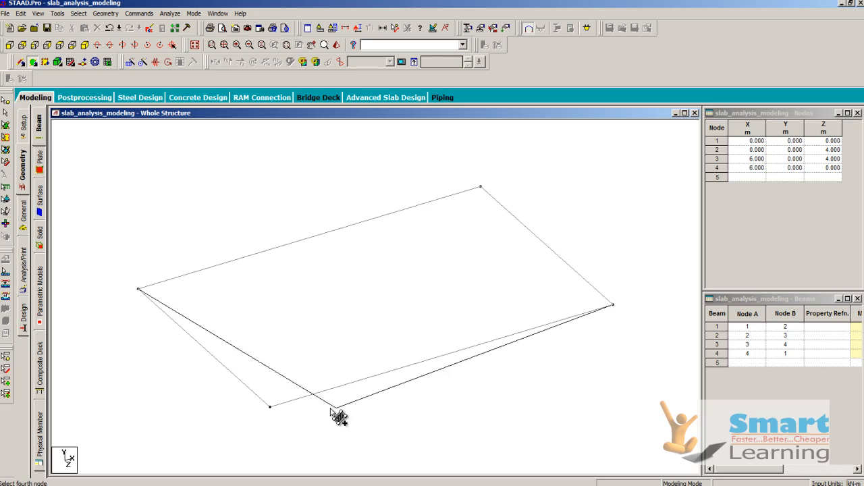
pyautogui.click(270, 406)
pyautogui.press('Escape')
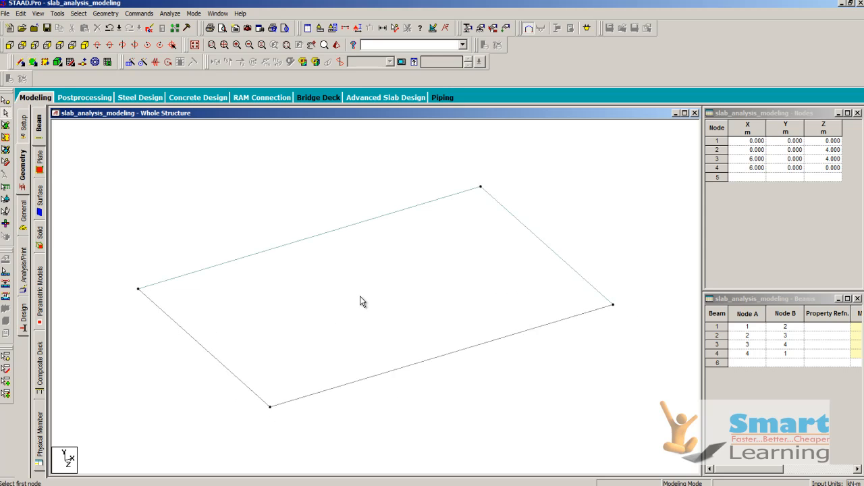
# Step: Delete all four beams around the plate using the beams cursor
pyautogui.scroll(-2, 285, 206)
pyautogui.rightClick(285, 206)
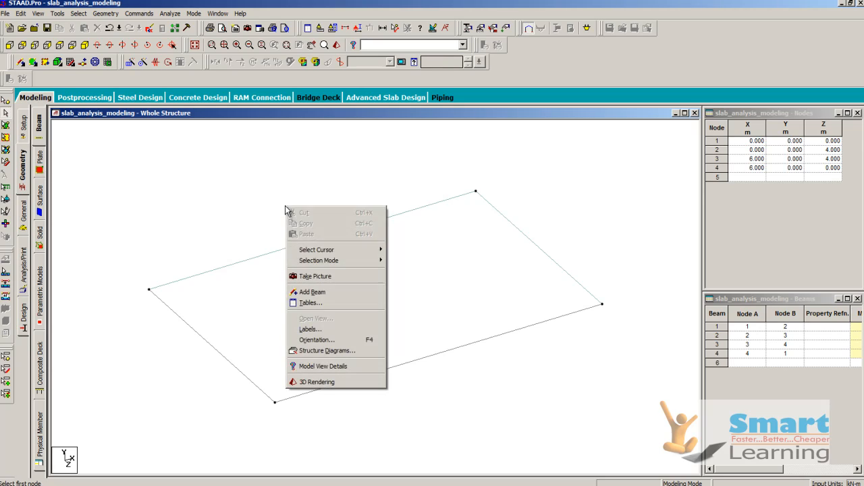
pyautogui.moveTo(315, 250)
pyautogui.click(435, 261)
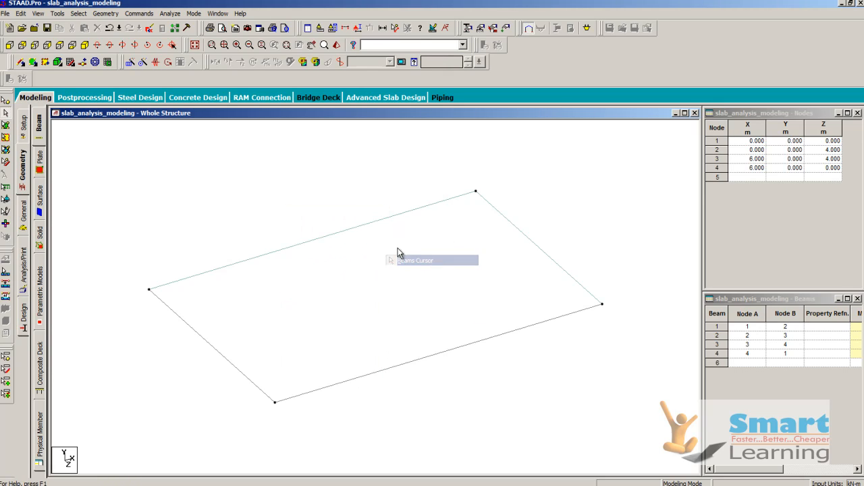
pyautogui.hotkey('ctrl', 'a')
pyautogui.press('Delete')
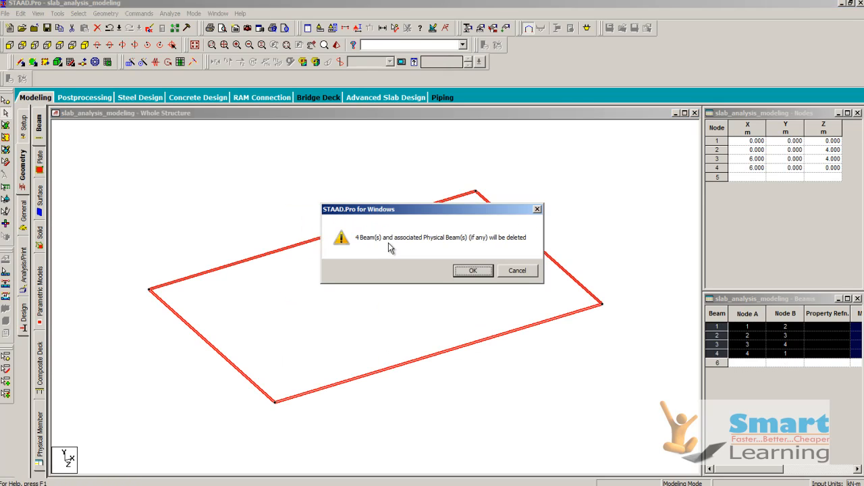
pyautogui.click(460, 272)
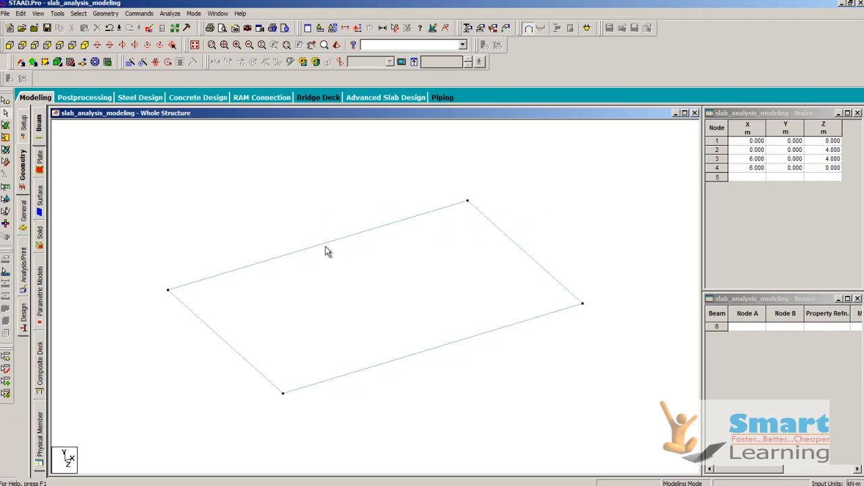
# Step: Delete all four corner nodes together with the connected plate using the nodes cursor
pyautogui.rightClick(167, 226)
pyautogui.moveTo(197, 270)
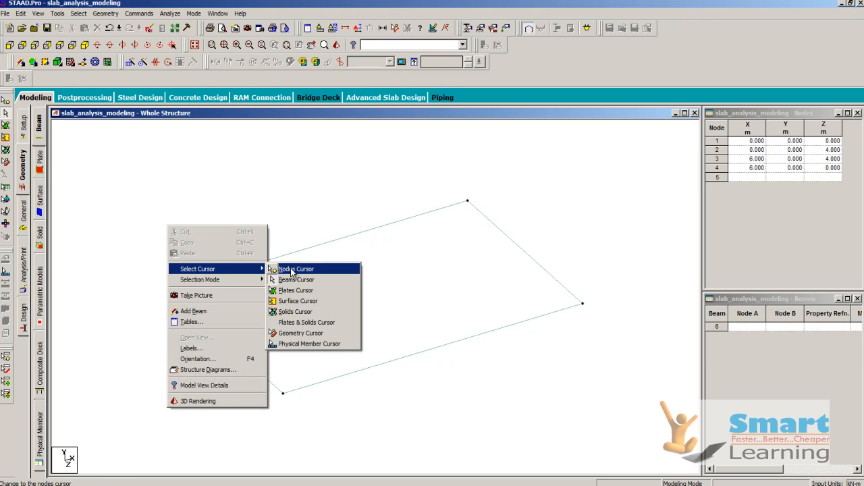
pyautogui.click(287, 270)
pyautogui.moveTo(120, 152); pyautogui.dragTo(648, 439)
pyautogui.press('Delete')
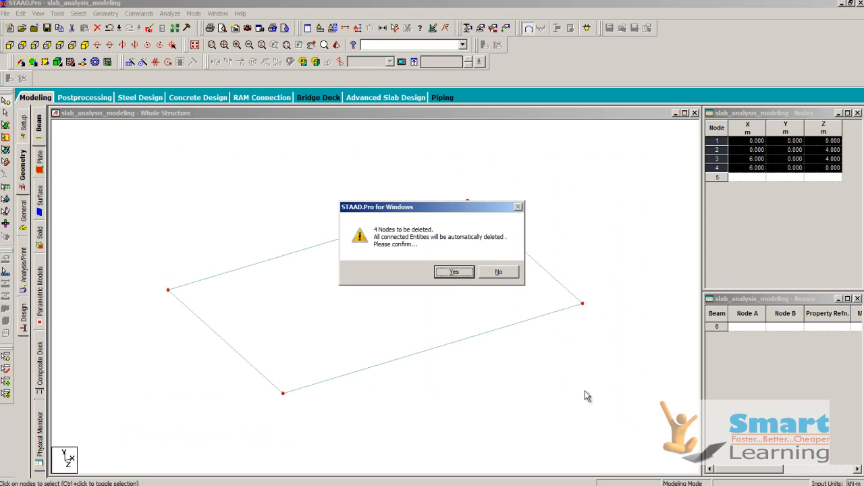
pyautogui.click(451, 273)
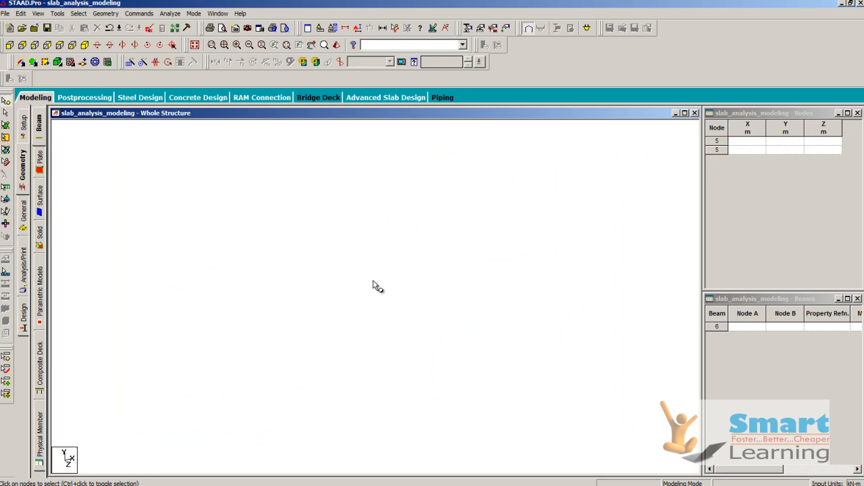
# Step: Undo the deletion of the corner nodes and the plate
pyautogui.hotkey('ctrl', 'z')
pyautogui.hotkey('ctrl', 'z')
pyautogui.hotkey('ctrl', 'z')
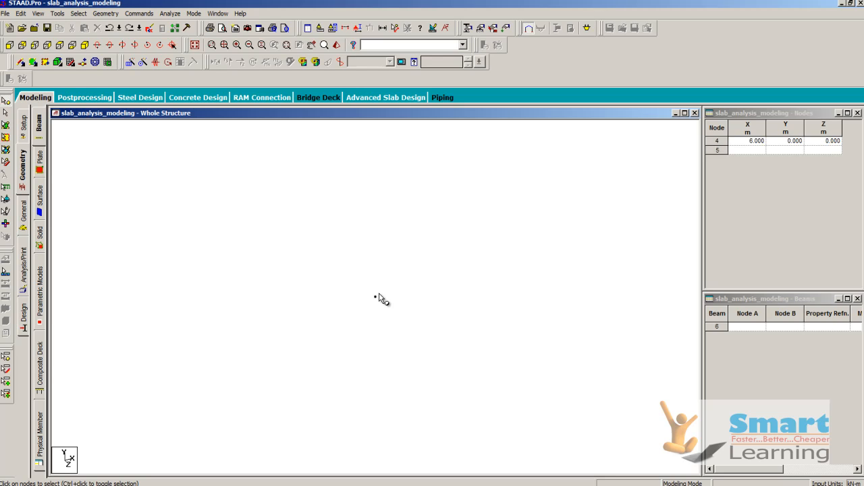
pyautogui.hotkey('ctrl', 'z')
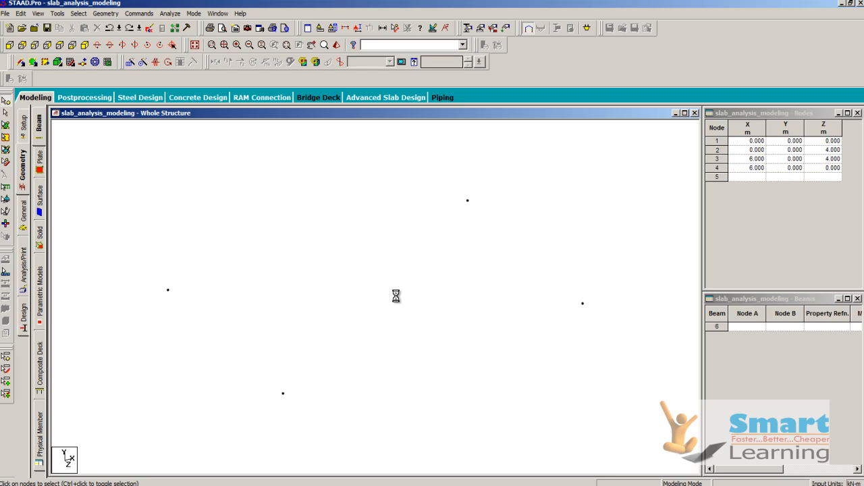
# Step: Switch the selection cursor to plates
pyautogui.rightClick(274, 206)
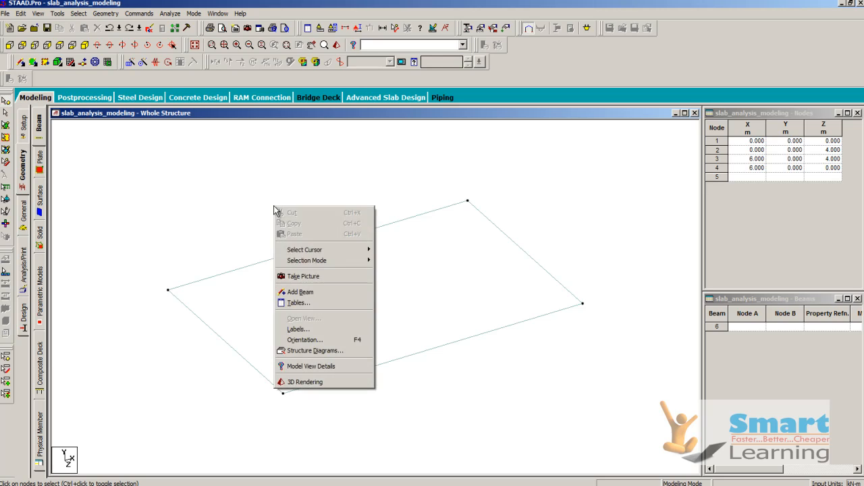
pyautogui.moveTo(310, 250)
pyautogui.click(405, 270)
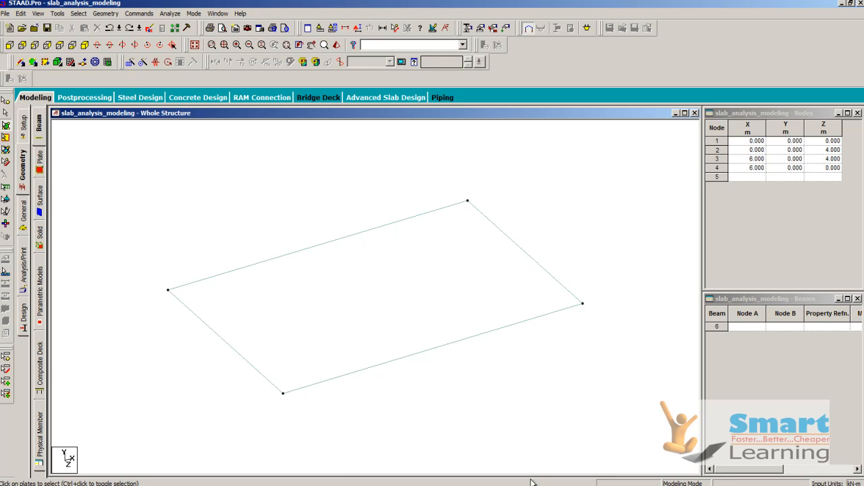
# Step: Create a fixed support definition for the structure
pyautogui.click(25, 213)
pyautogui.click(39, 216)
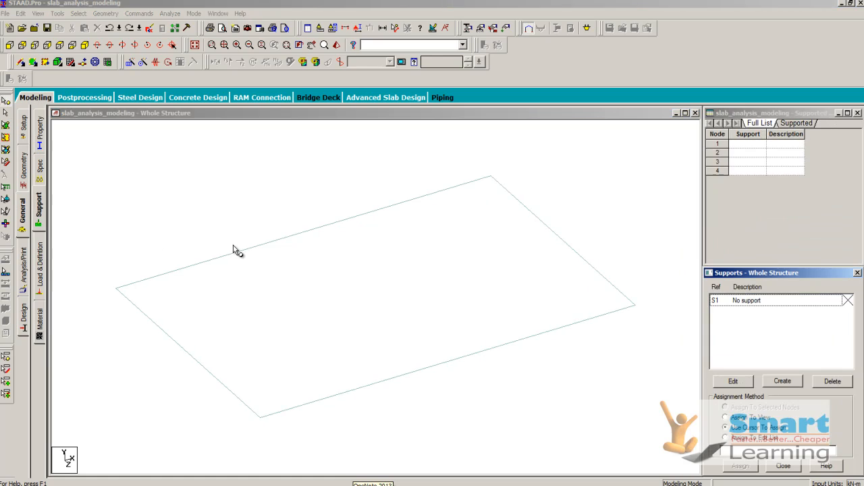
pyautogui.click(780, 382)
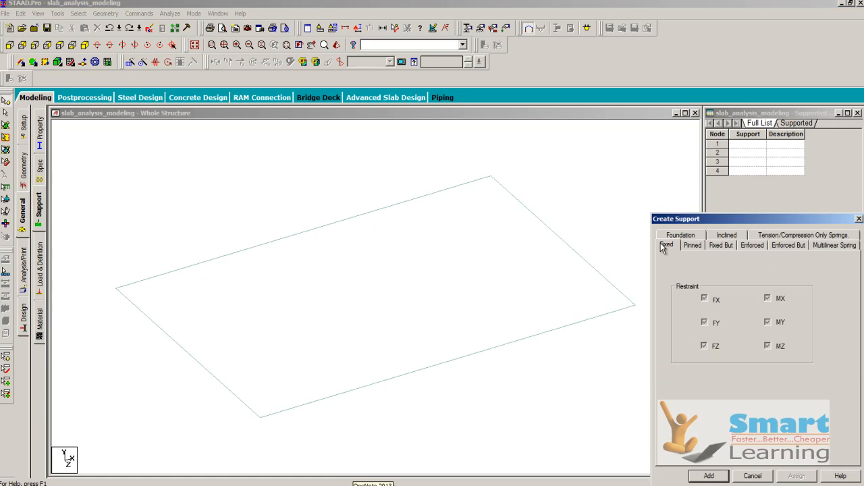
pyautogui.click(713, 475)
# Step: Assign the fixed support to plate corner nodes 1, 2 and 4
pyautogui.click(743, 312)
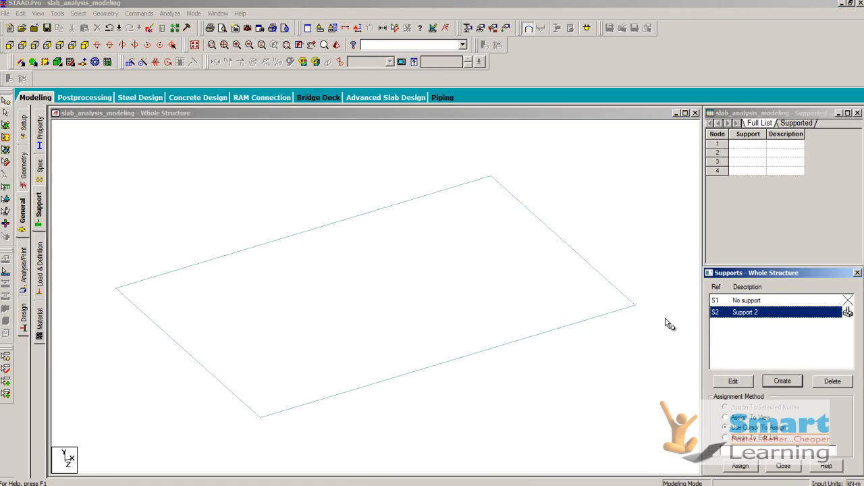
pyautogui.click(491, 176)
pyautogui.keyDown('ctrl'); pyautogui.click(116, 288); pyautogui.keyUp('ctrl')
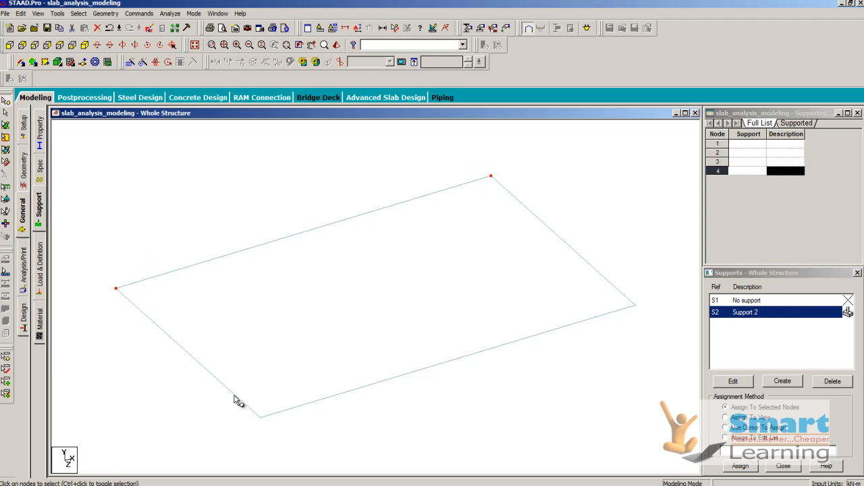
pyautogui.keyDown('ctrl'); pyautogui.click(260, 418); pyautogui.keyUp('ctrl')
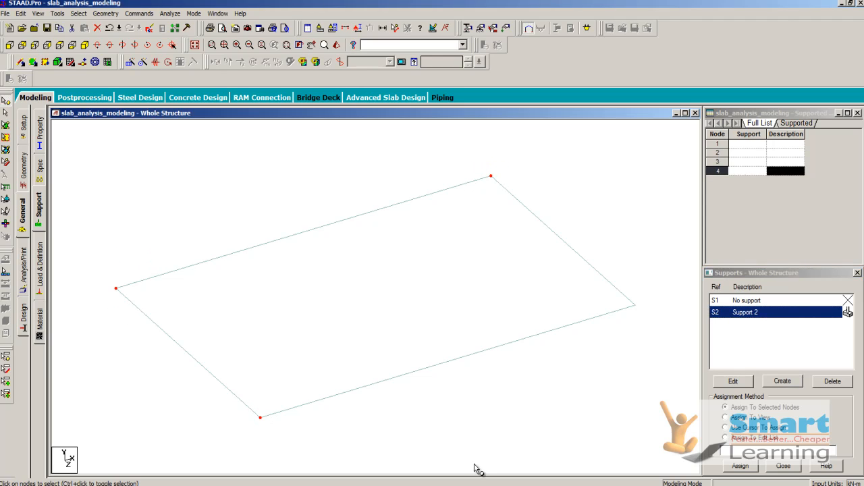
pyautogui.click(741, 466)
pyautogui.click(797, 398)
pyautogui.click(605, 378)
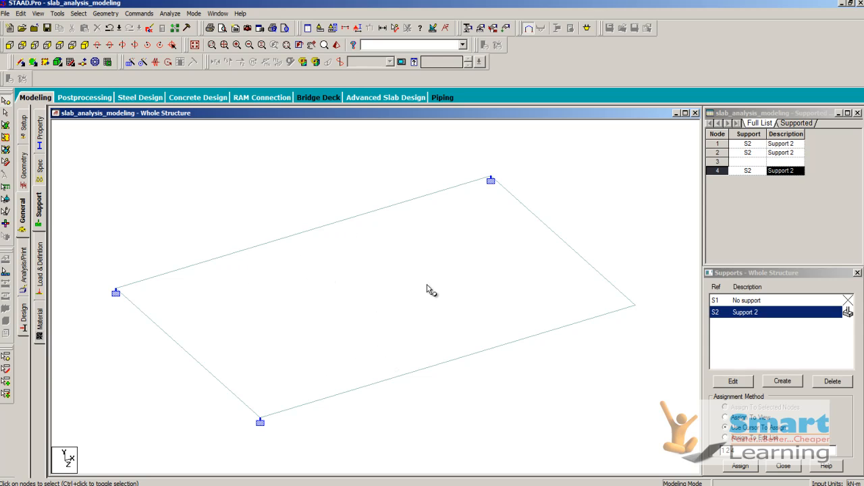
# Step: Select the plate with the plates cursor and start generating a plate mesh with quadrilateral meshing
pyautogui.rightClick(294, 169)
pyautogui.moveTo(338, 213)
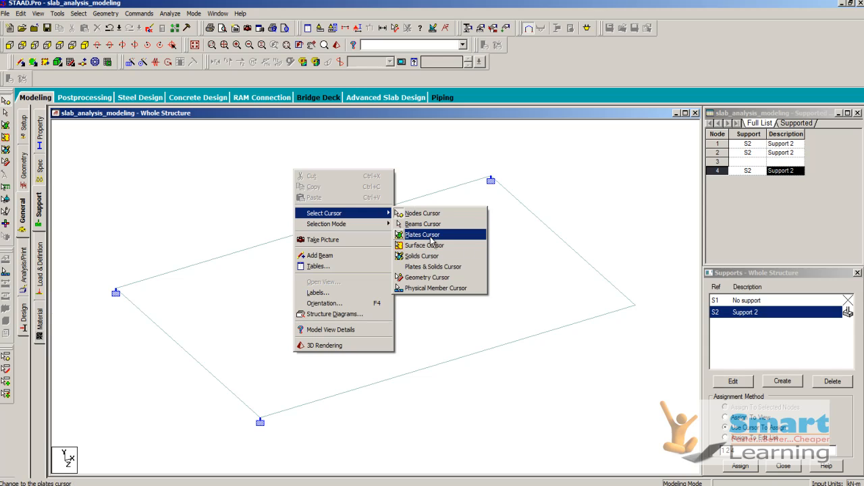
pyautogui.click(414, 235)
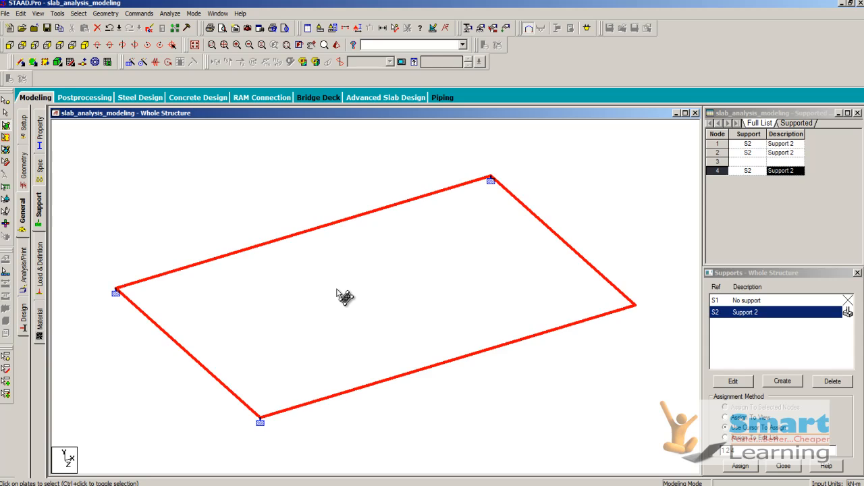
pyautogui.click(343, 296)
pyautogui.rightClick(338, 289)
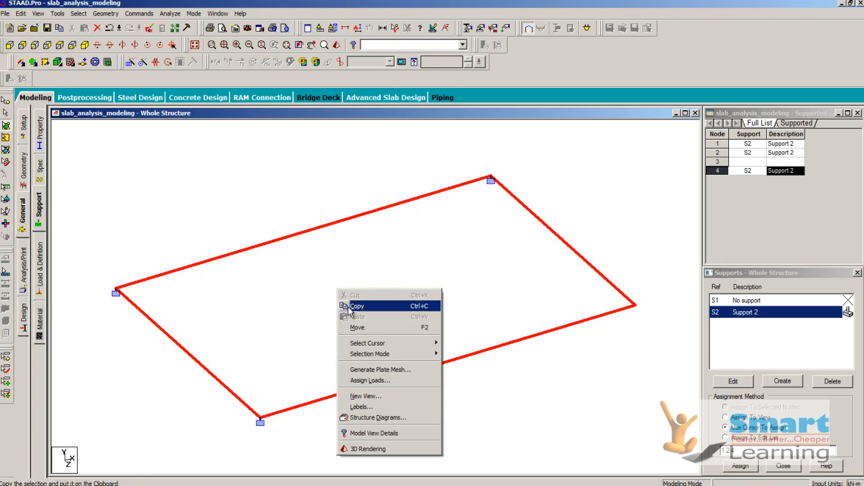
pyautogui.moveTo(379, 346)
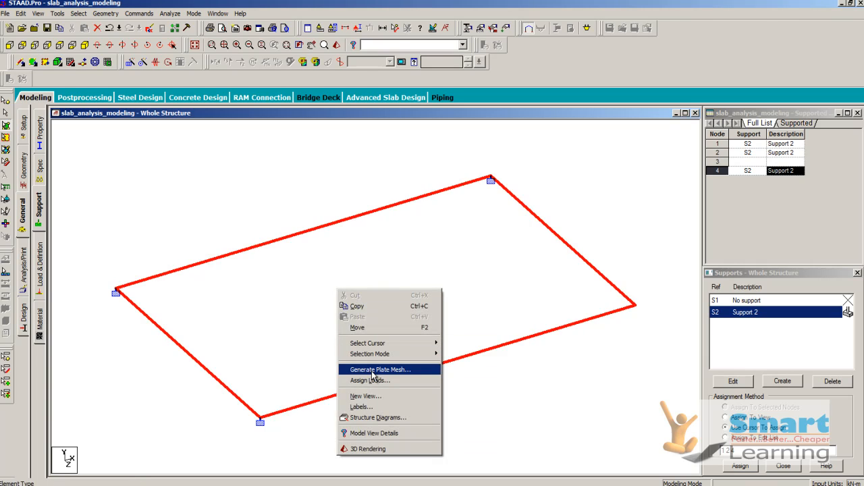
pyautogui.click(375, 369)
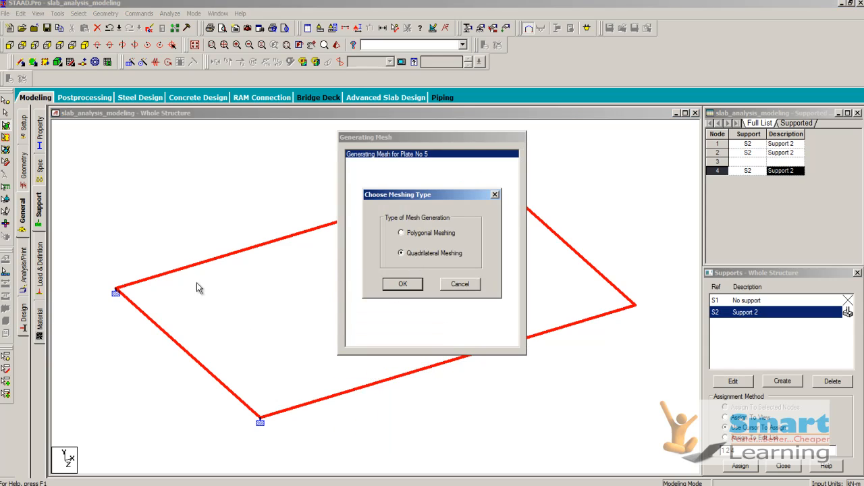
pyautogui.click(412, 289)
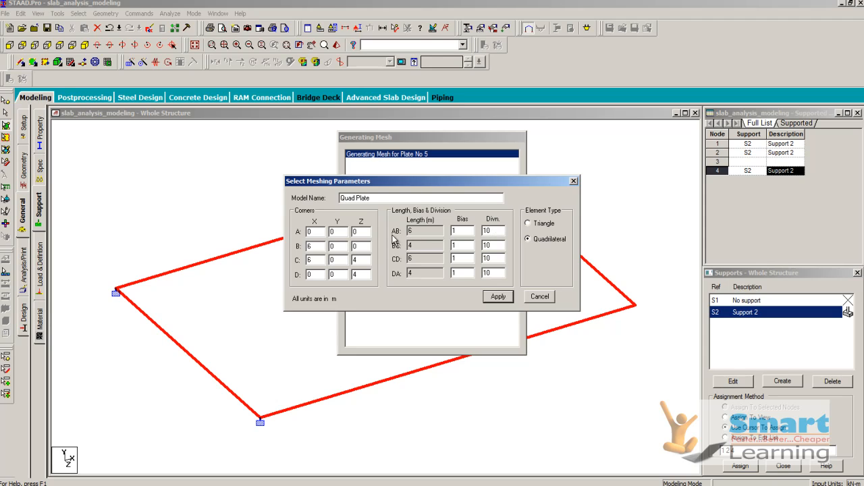
# Step: Mesh the plate with 25 divisions along the 6 m sides and 15 along the 4 m sides, using quadrilateral elements
pyautogui.moveTo(501, 232); pyautogui.dragTo(424, 232)
pyautogui.write('25')
pyautogui.click(485, 245)
pyautogui.doubleClick(486, 245)
pyautogui.doubleClick(491, 271)
pyautogui.click(498, 297)
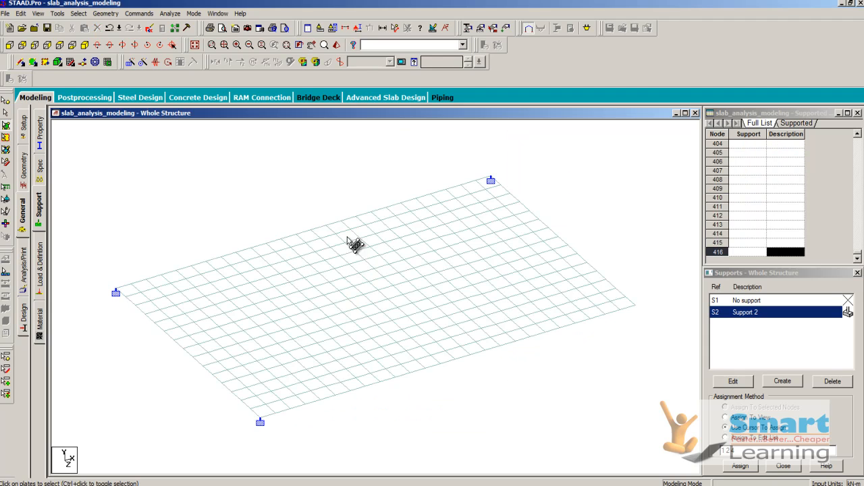
pyautogui.scroll(2, 397, 311)
pyautogui.scroll(-1, 397, 311)
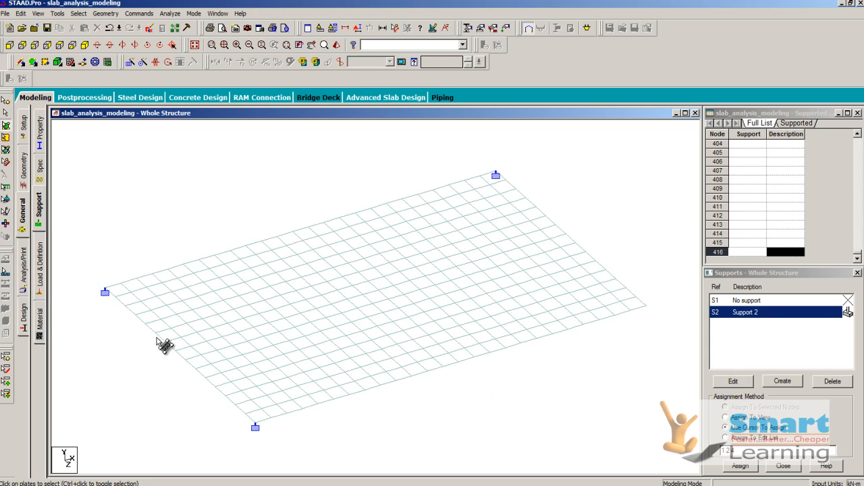
# Step: Define a concrete plate element thickness of 0.175 m at all four nodes
pyautogui.click(138, 15)
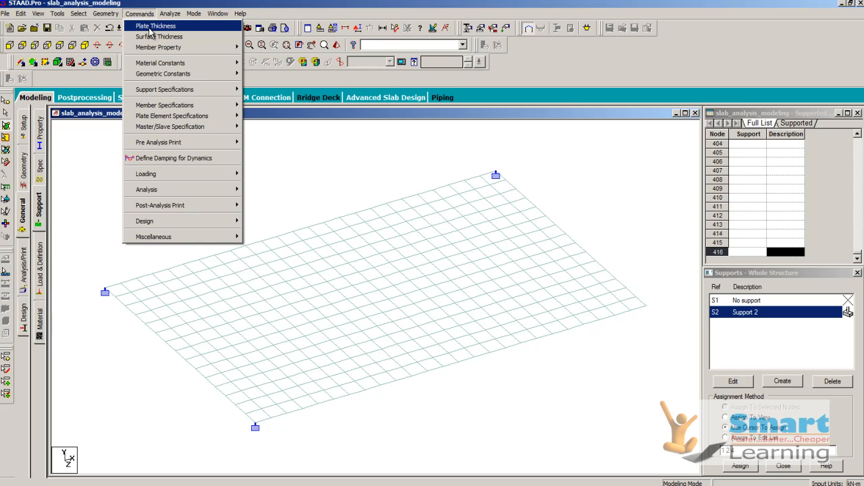
pyautogui.click(150, 27)
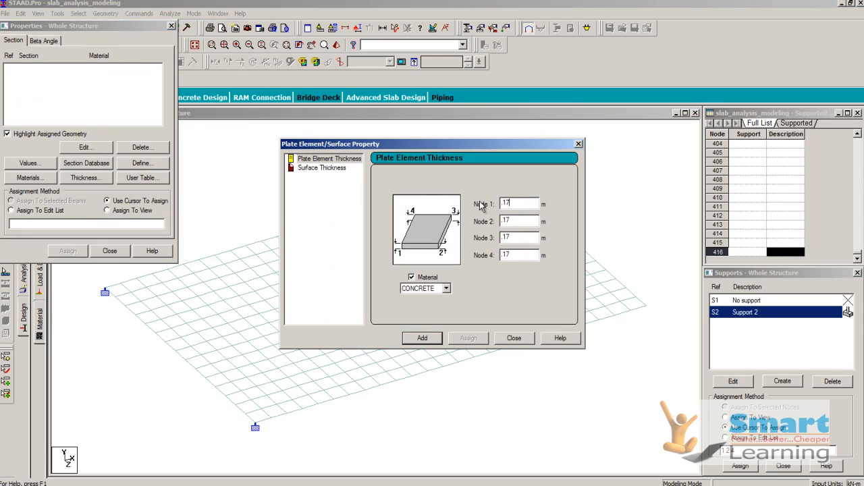
pyautogui.click(424, 338)
pyautogui.click(508, 339)
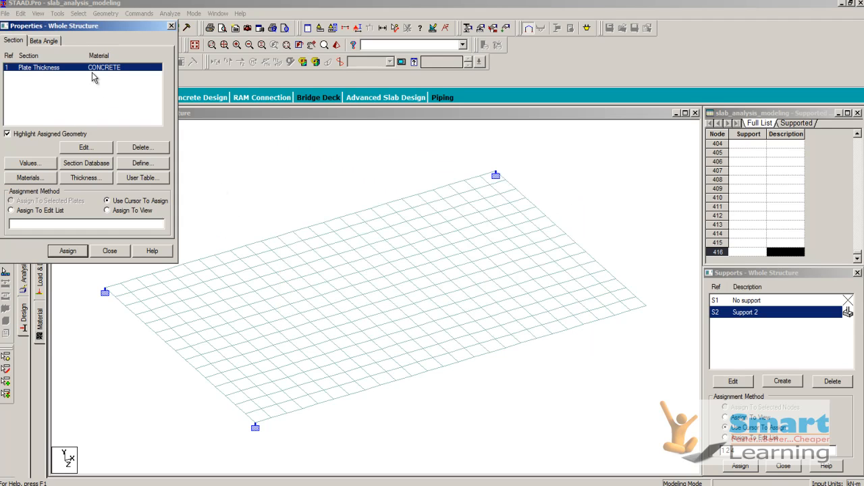
# Step: Assign the concrete plate thickness to all meshed plates in the view and close the properties window
pyautogui.click(109, 211)
pyautogui.click(68, 251)
pyautogui.click(139, 174)
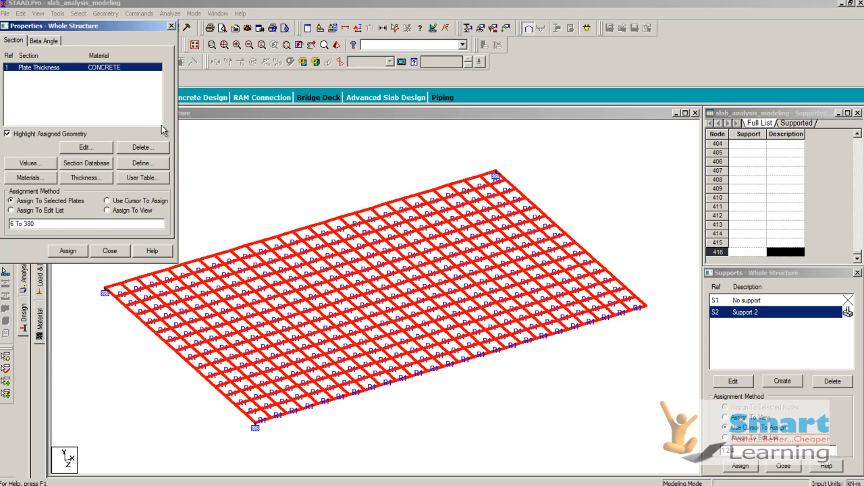
pyautogui.click(171, 27)
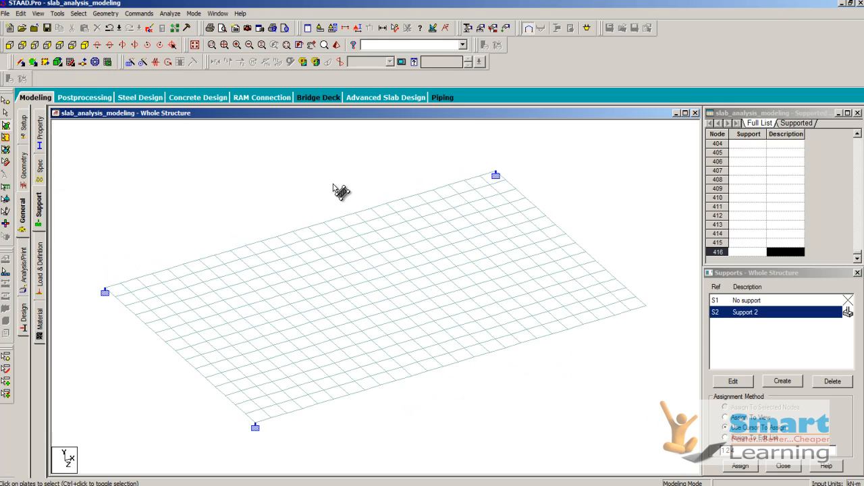
# Step: Inspect the slab in a 3D rendered view, and return to the whole-structure view
pyautogui.rightClick(331, 181)
pyautogui.click(351, 351)
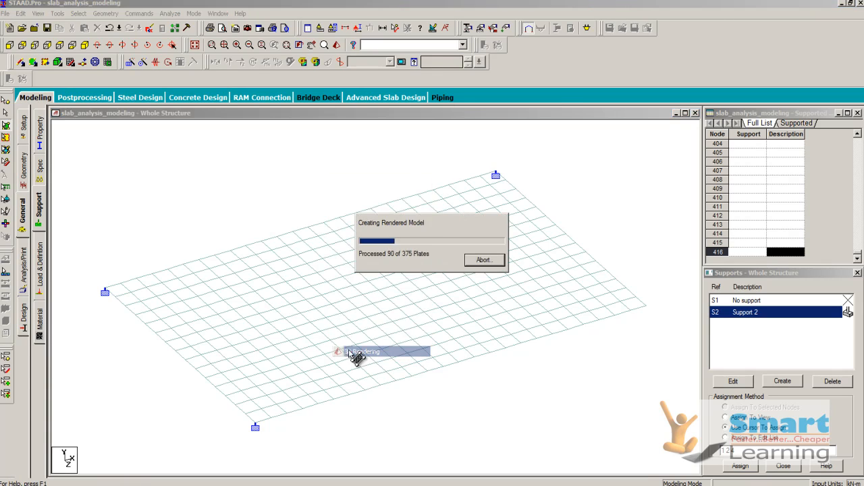
pyautogui.scroll(4, 472, 337)
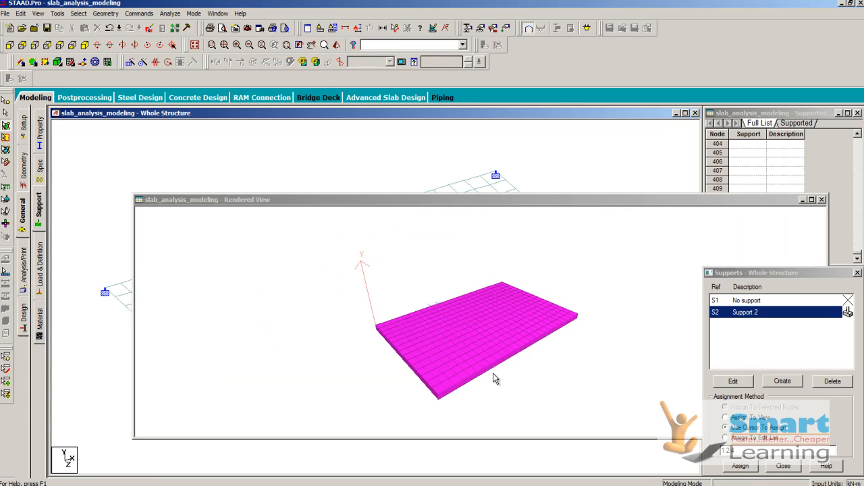
pyautogui.click(822, 199)
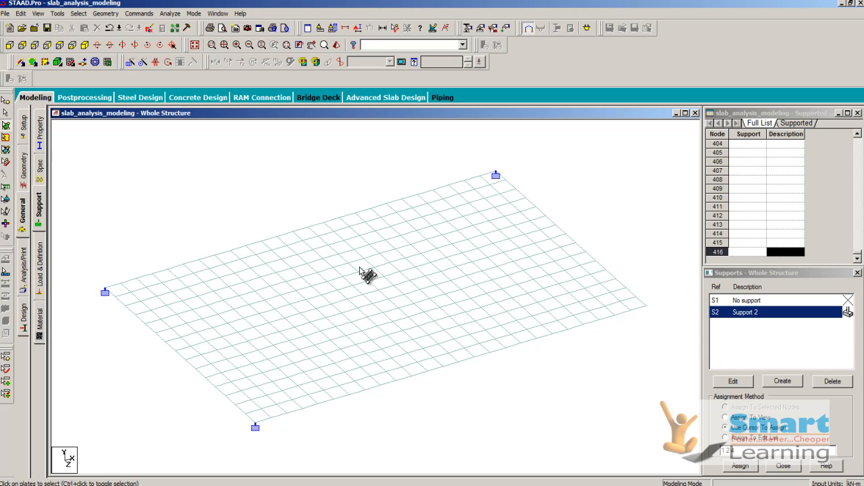
pyautogui.scroll(-1, 362, 274)
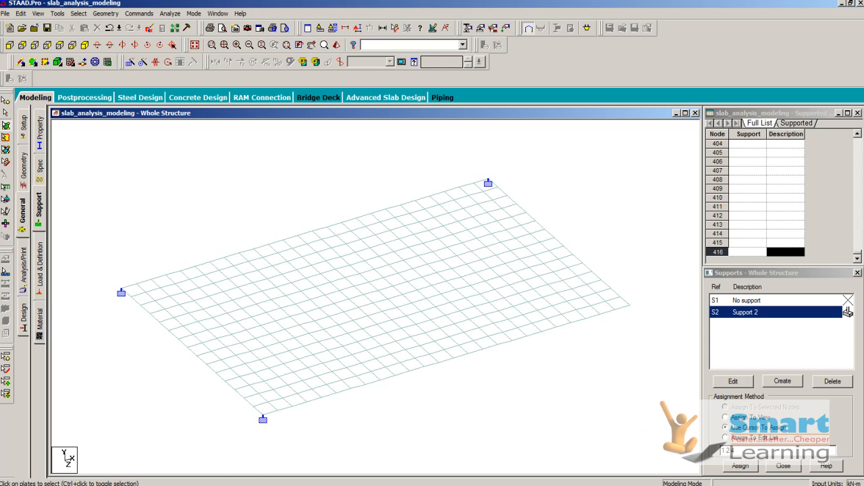
pyautogui.click(172, 485)
pyautogui.click(177, 478)
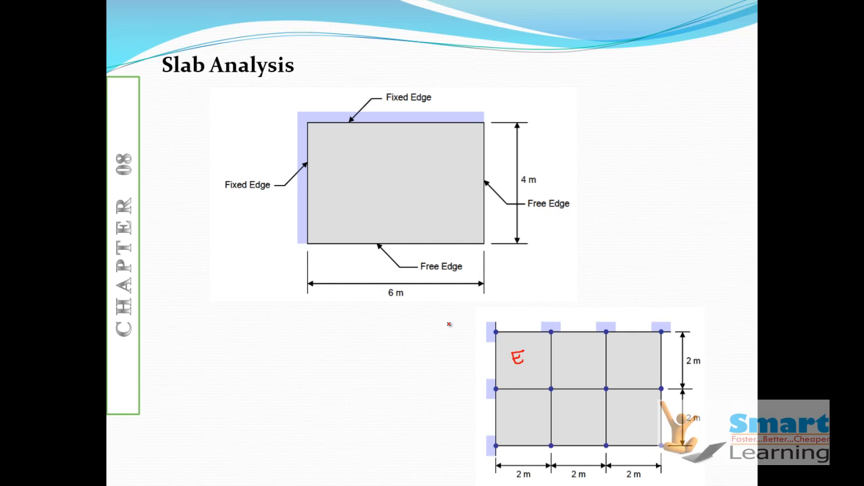
pyautogui.scroll(-2, 448, 324)
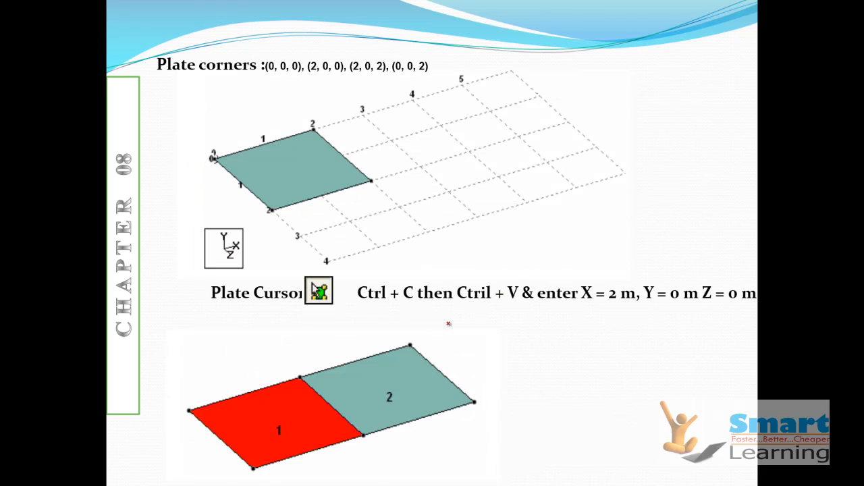
pyautogui.scroll(1, 448, 323)
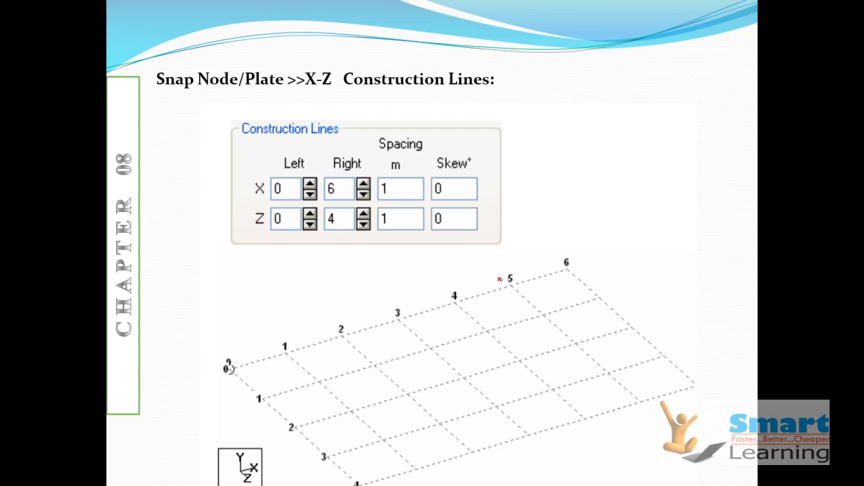
pyautogui.scroll(-1, 499, 279)
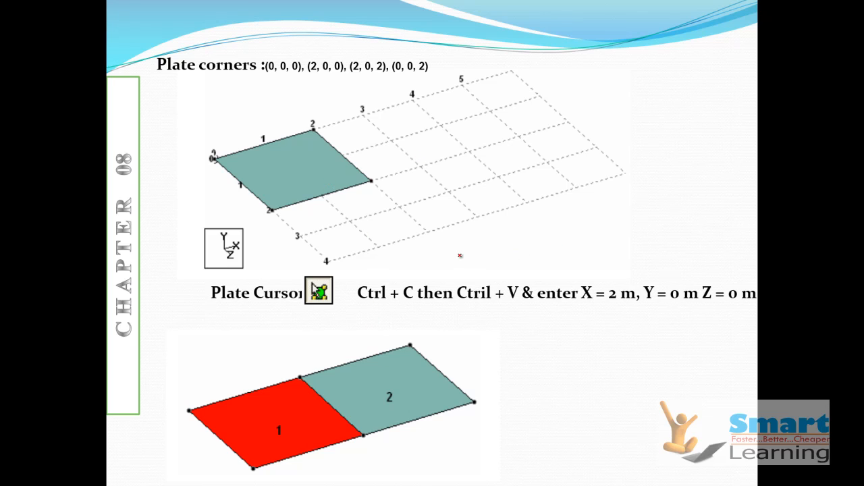
pyautogui.scroll(-1, 426, 255)
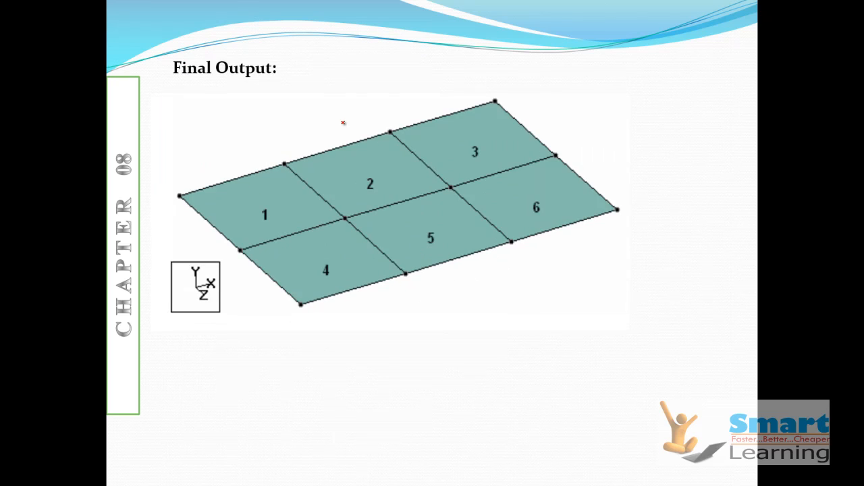
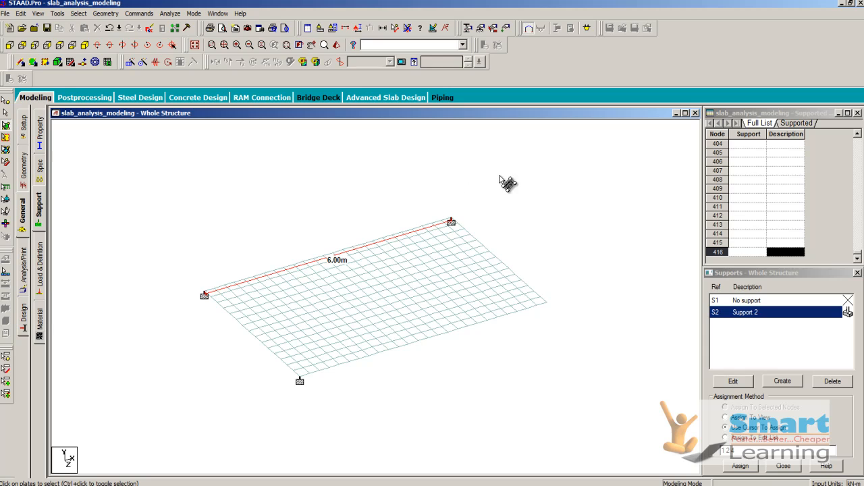
# Step: Copy all the slab's meshed plates once in the global X direction with 3D Repeat, using a 6 m step spacing
pyautogui.moveTo(585, 183); pyautogui.dragTo(170, 452)
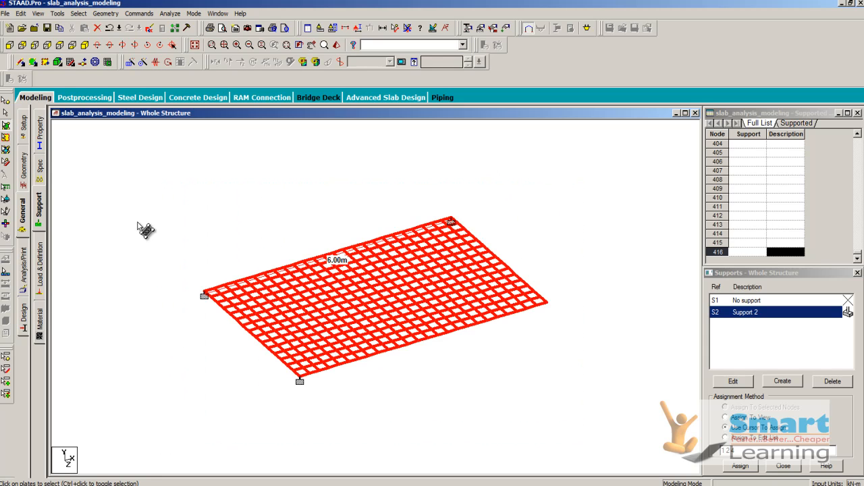
pyautogui.click(129, 62)
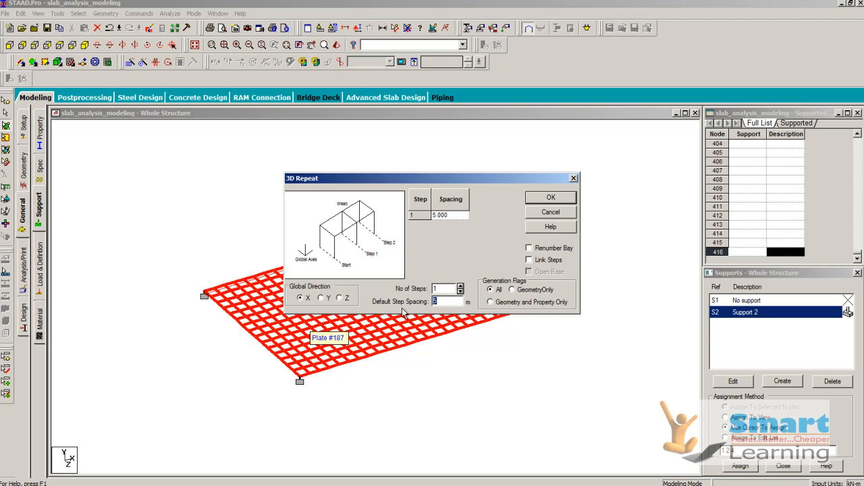
pyautogui.write('6')
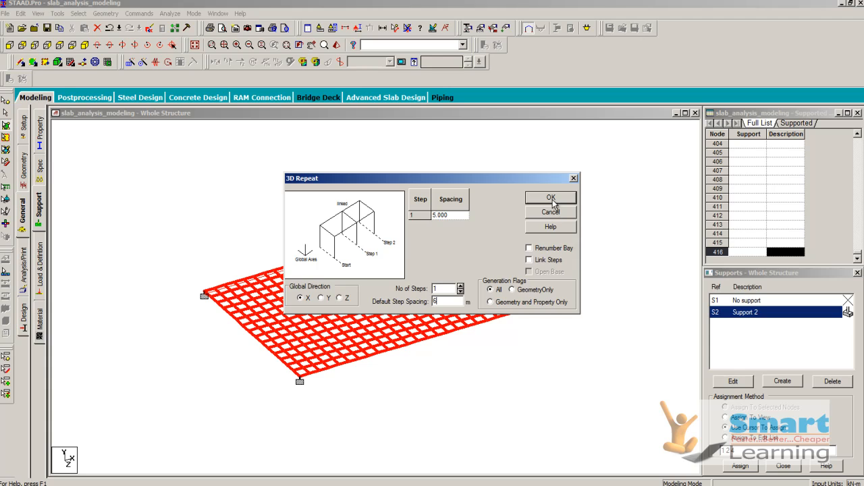
pyautogui.click(551, 199)
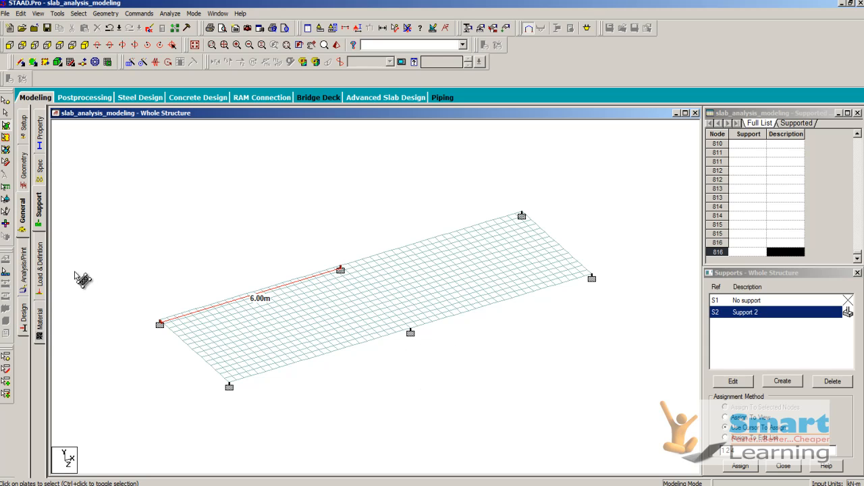
# Step: Switch to node selection and delete the existing support definition Support 2 from the whole structure
pyautogui.rightClick(432, 366)
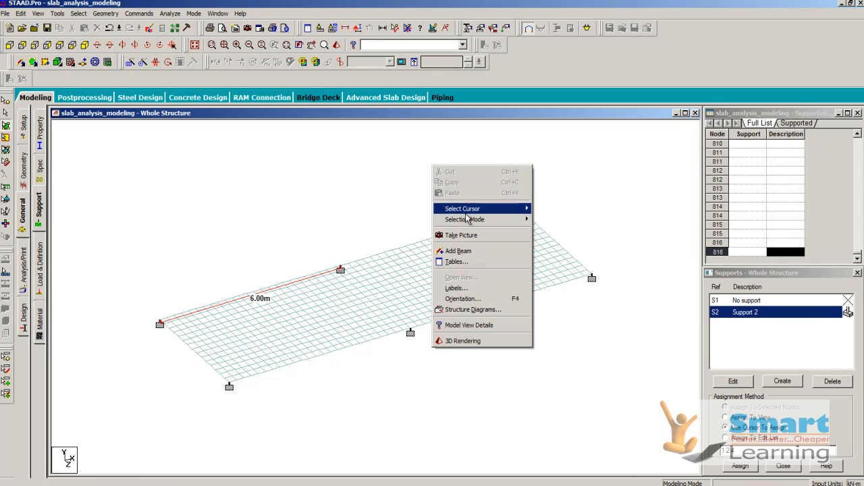
pyautogui.moveTo(468, 216)
pyautogui.click(555, 209)
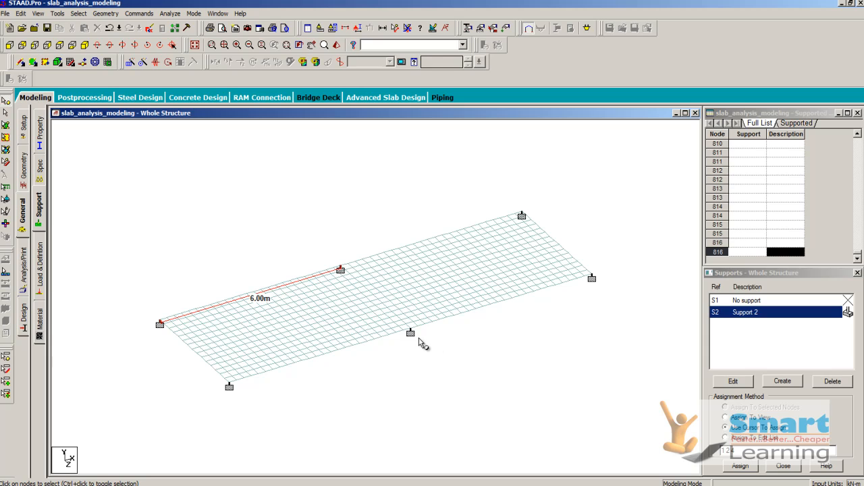
pyautogui.scroll(2, 424, 347)
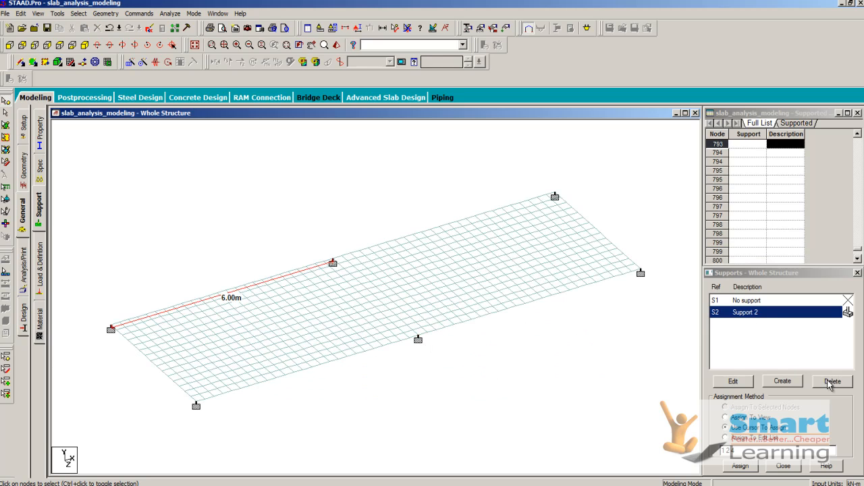
pyautogui.doubleClick(761, 314)
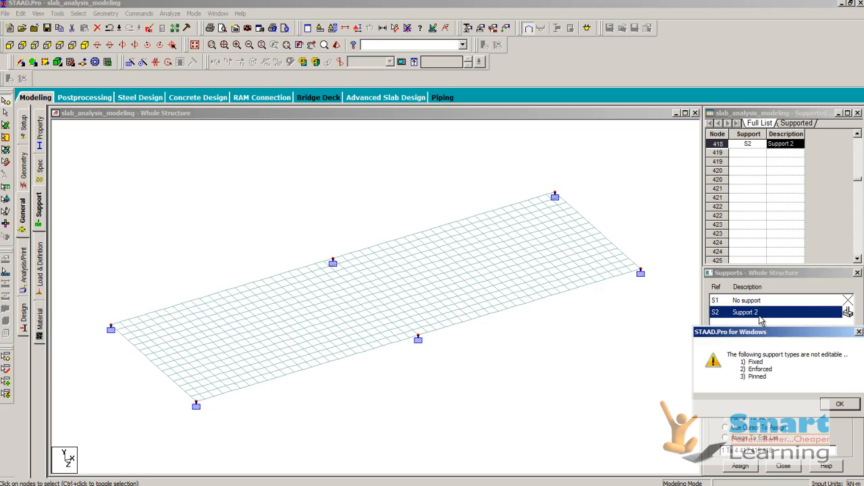
pyautogui.click(832, 406)
pyautogui.click(831, 382)
pyautogui.click(789, 406)
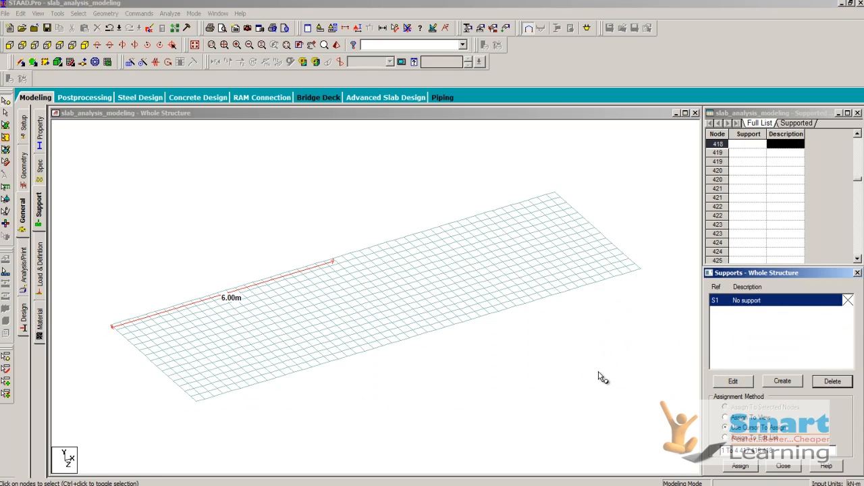
# Step: Create a new fixed support and make it the active support definition
pyautogui.click(783, 382)
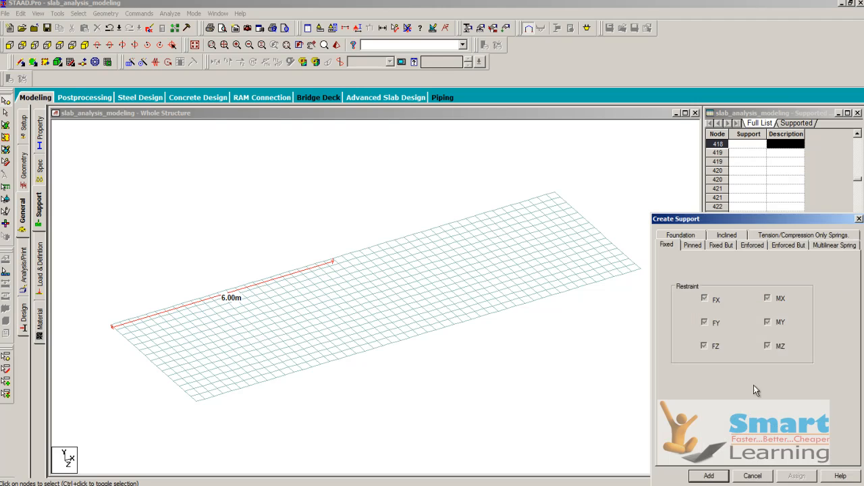
pyautogui.click(709, 476)
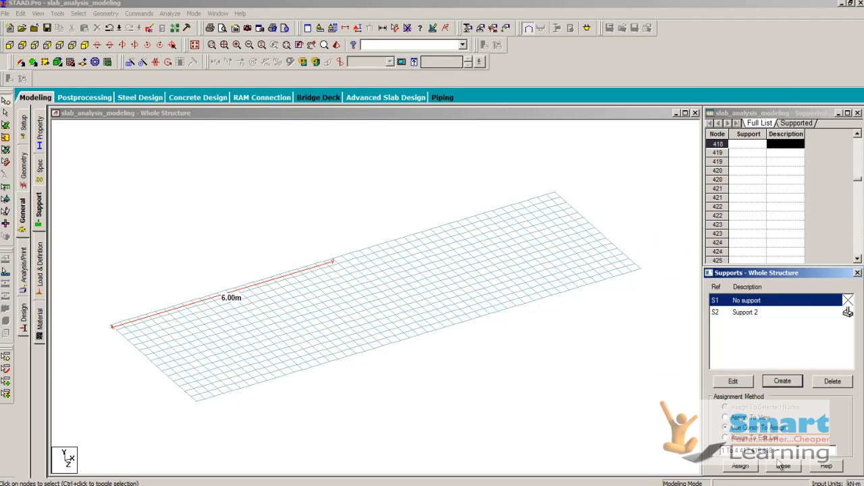
pyautogui.click(720, 314)
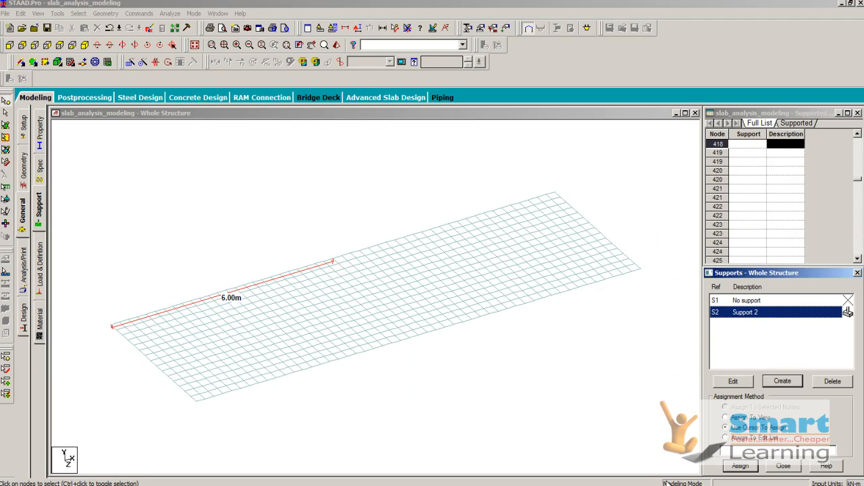
# Step: Assign the fixed support to the rear long edge's two corners and two adjacent middle nodes, plus one node near each short edge's middle
pyautogui.click(111, 326)
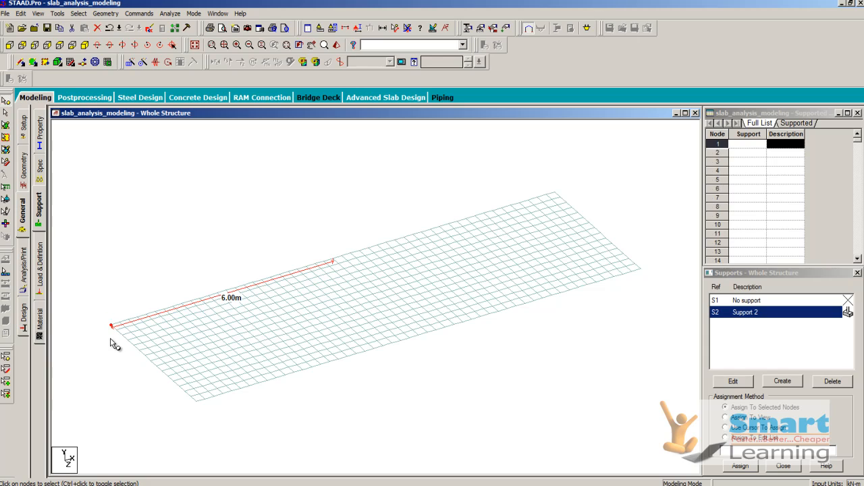
pyautogui.click(47, 45)
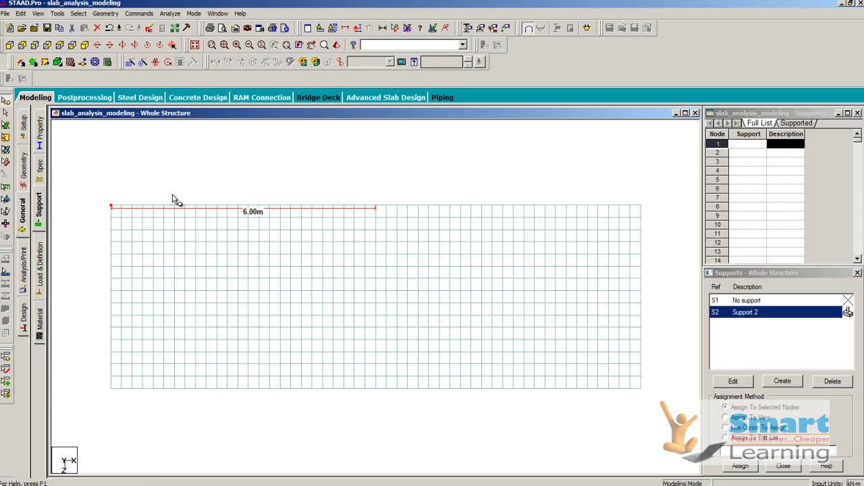
pyautogui.click(377, 207)
pyautogui.keyDown('ctrl'); pyautogui.click(386, 206); pyautogui.keyUp('ctrl')
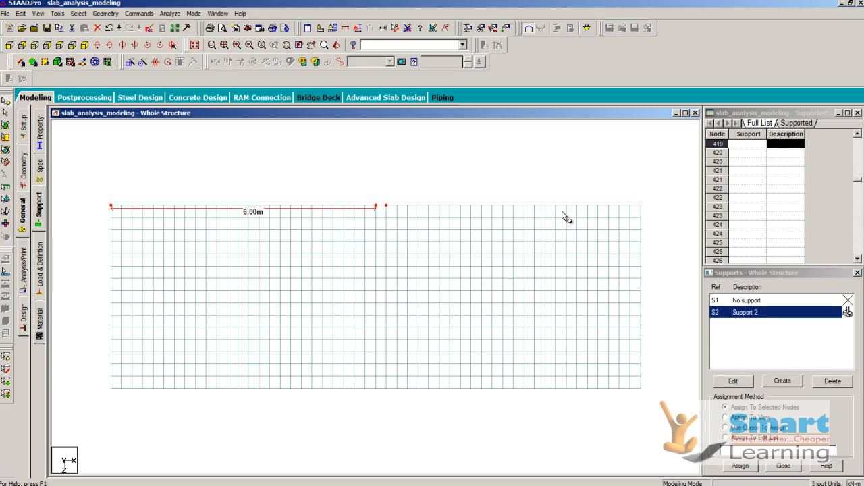
pyautogui.keyDown('ctrl'); pyautogui.click(641, 205); pyautogui.keyUp('ctrl')
pyautogui.keyDown('ctrl'); pyautogui.click(641, 291); pyautogui.keyUp('ctrl')
pyautogui.keyDown('ctrl'); pyautogui.click(111, 292); pyautogui.keyUp('ctrl')
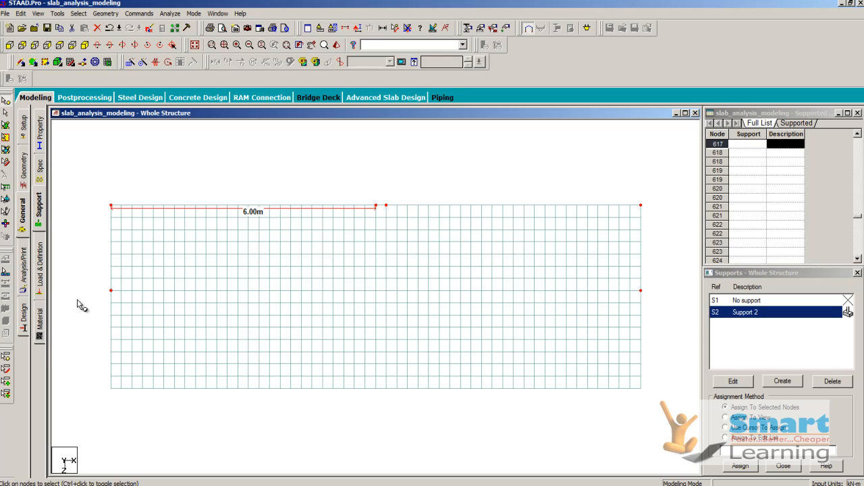
pyautogui.click(740, 466)
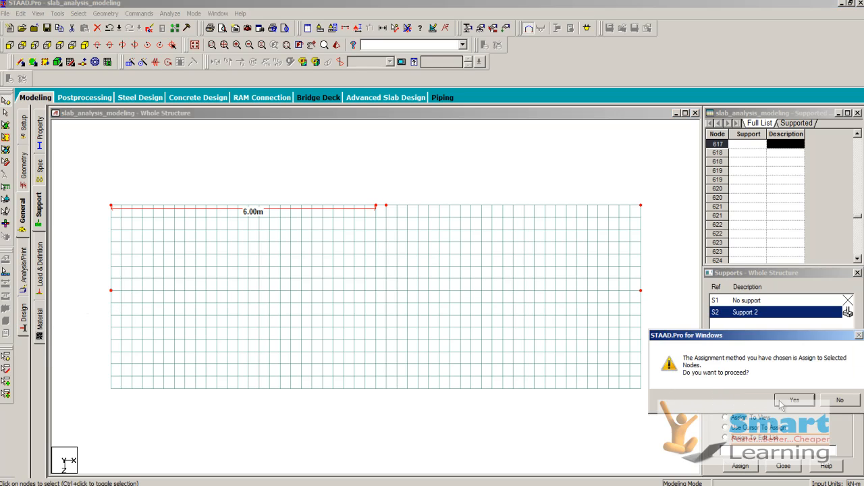
pyautogui.click(783, 401)
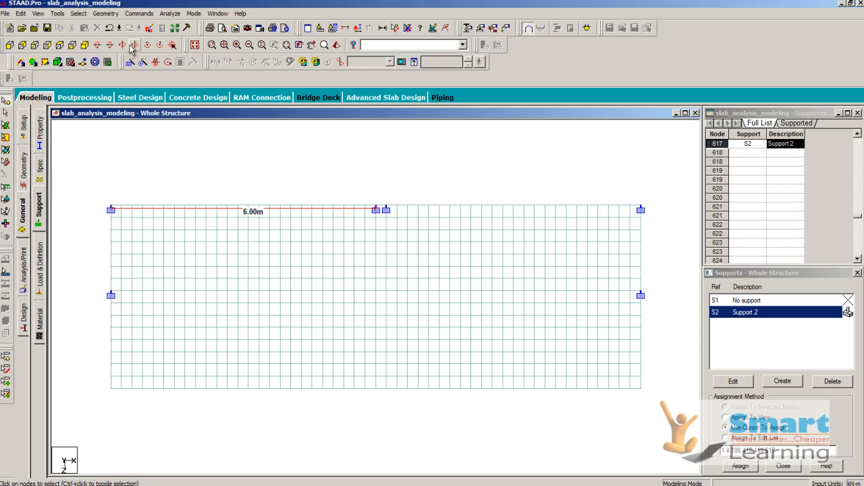
pyautogui.click(85, 44)
pyautogui.scroll(1, 334, 280)
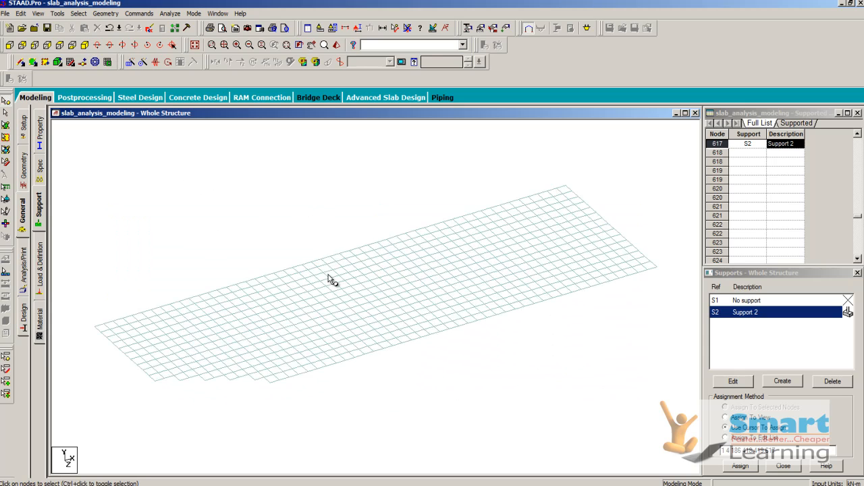
# Step: Add primary load case 1 with loading type Dead and the title dl
pyautogui.click(40, 269)
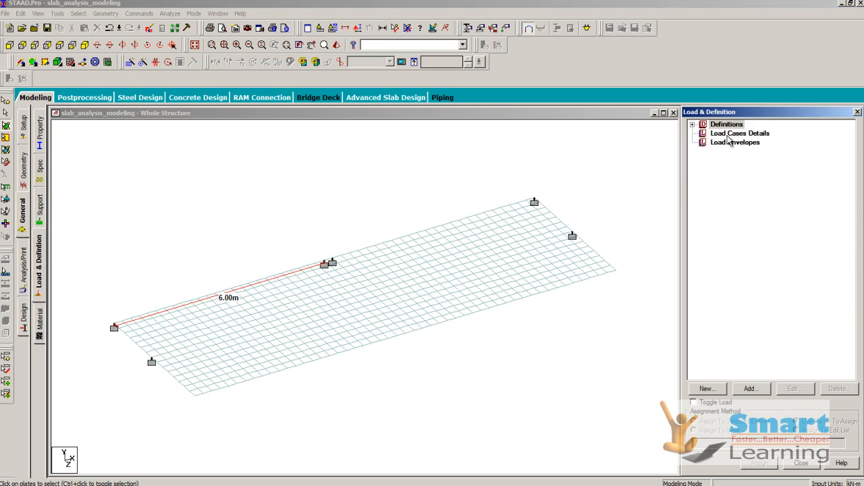
pyautogui.click(730, 134)
pyautogui.click(752, 389)
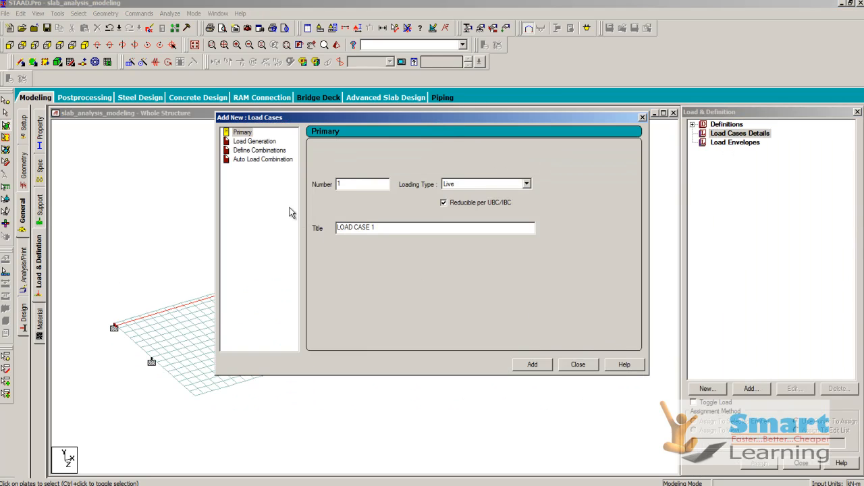
pyautogui.moveTo(389, 227); pyautogui.dragTo(309, 228)
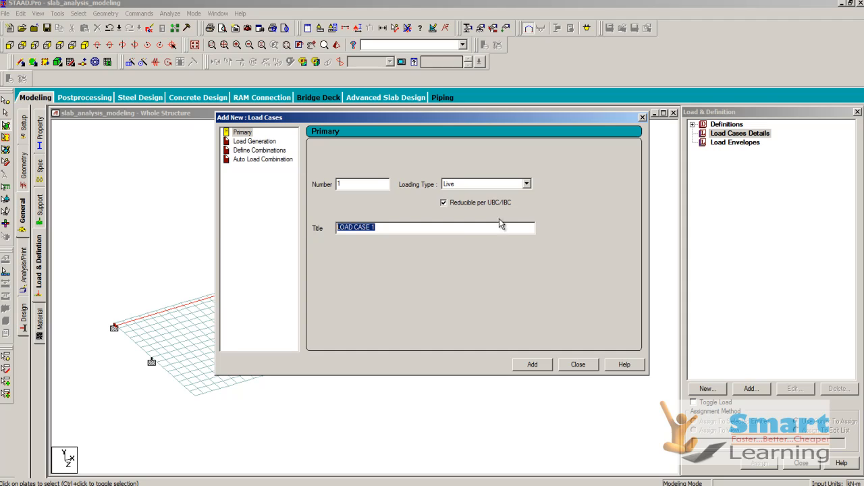
pyautogui.click(472, 185)
pyautogui.click(472, 193)
pyautogui.press('Tab')
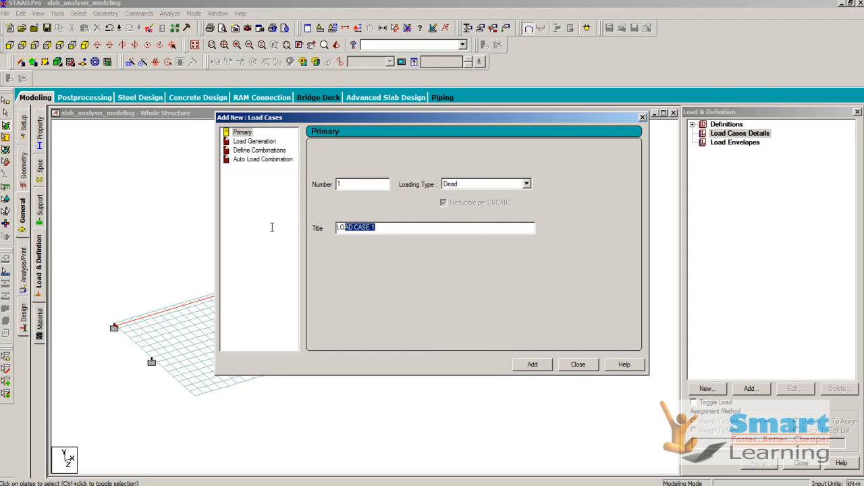
pyautogui.write('dl')
pyautogui.click(533, 365)
# Step: Add primary load case 2 with loading type Live and the title ll, and finish adding load cases
pyautogui.click(473, 183)
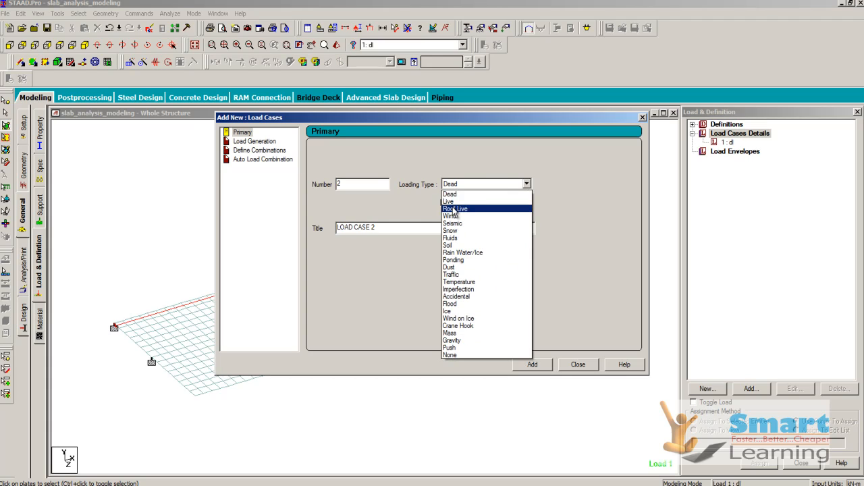
pyautogui.click(466, 202)
pyautogui.moveTo(401, 229); pyautogui.dragTo(216, 223)
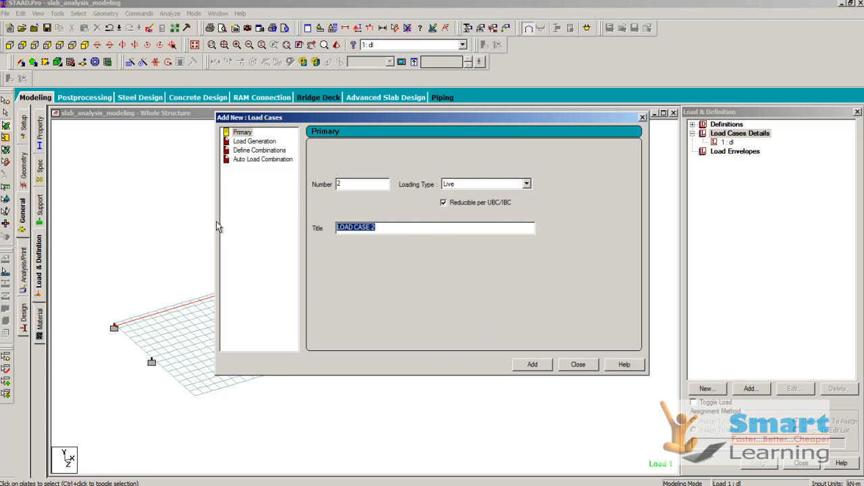
pyautogui.press('BackSpace')
pyautogui.write('ll')
pyautogui.click(532, 365)
pyautogui.click(578, 365)
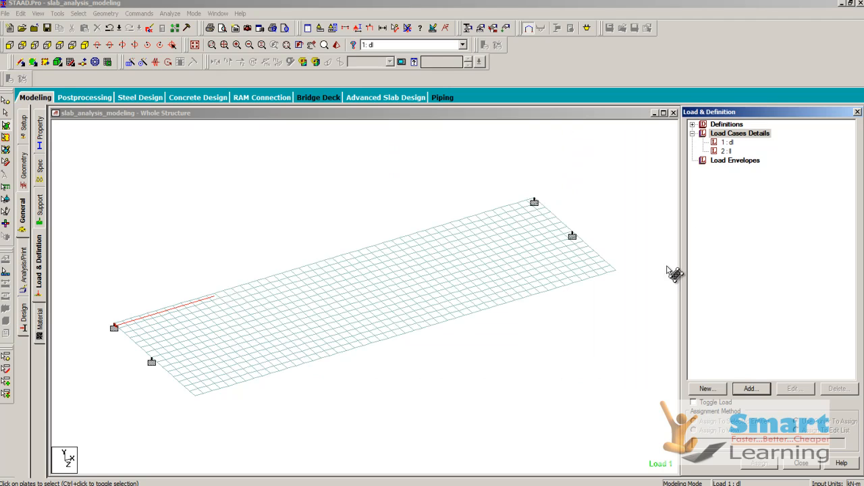
# Step: Add a selfweight load in the Y direction with factor -1 to the dl load case
pyautogui.click(721, 143)
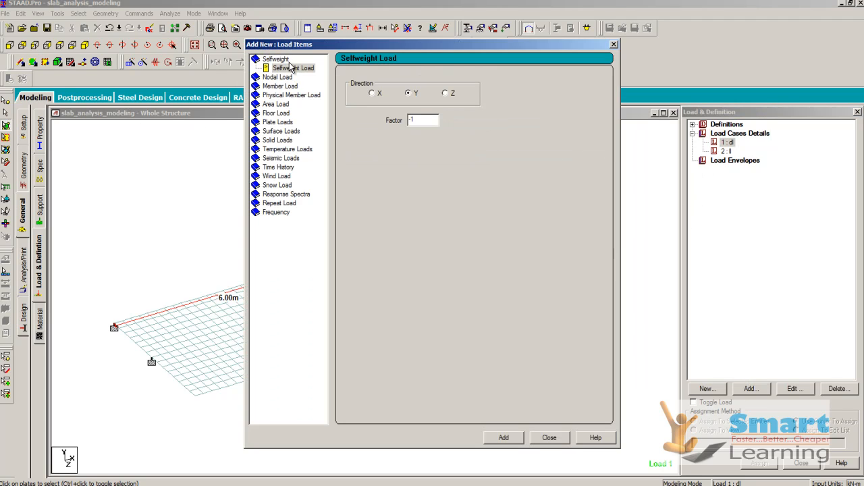
pyautogui.click(504, 439)
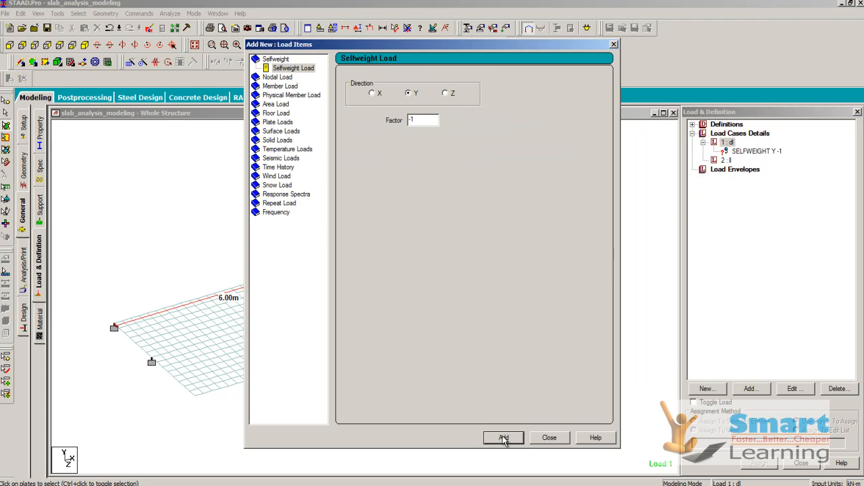
# Step: Add a full-plate pressure load of -0.15 kN/m2 in the GY direction to the ll load case
pyautogui.click(723, 165)
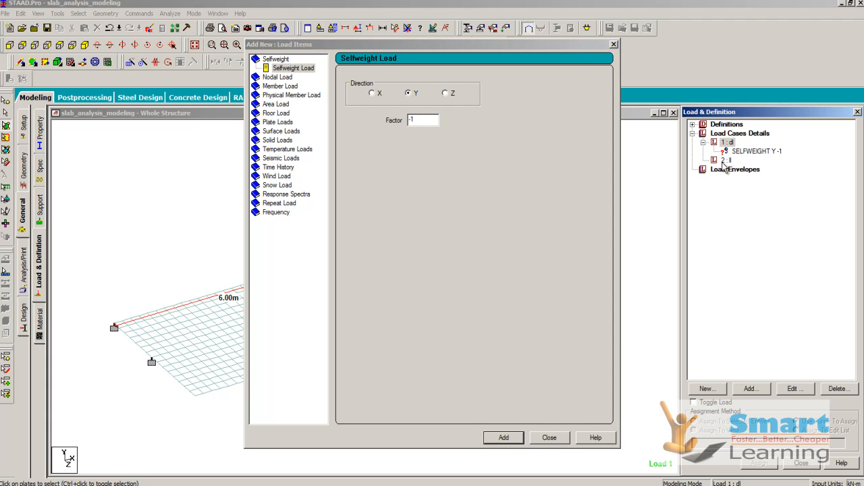
pyautogui.click(726, 161)
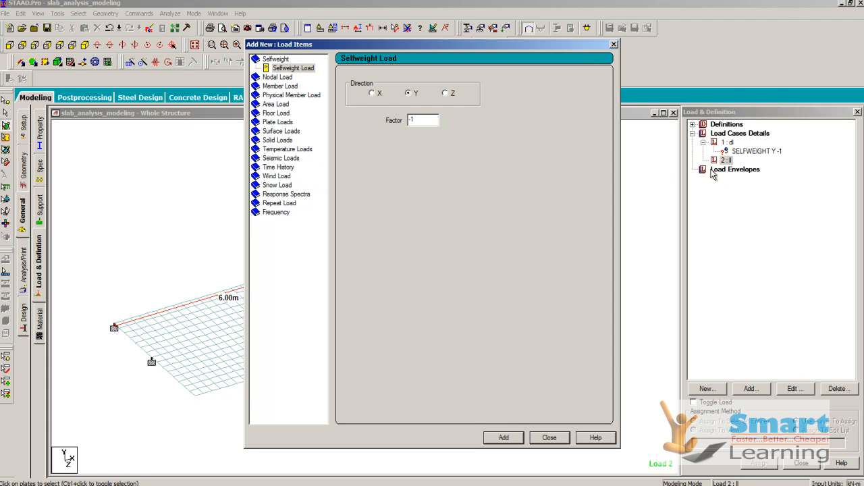
pyautogui.click(276, 122)
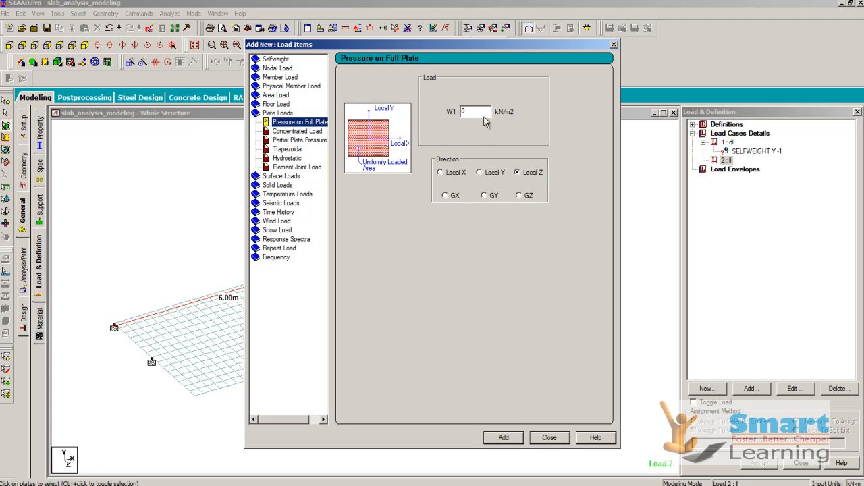
pyautogui.doubleClick(474, 111)
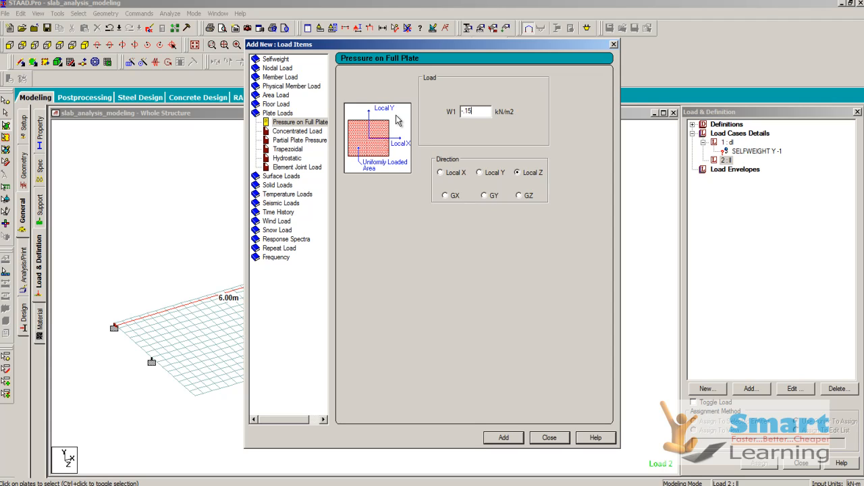
pyautogui.click(486, 196)
pyautogui.click(506, 438)
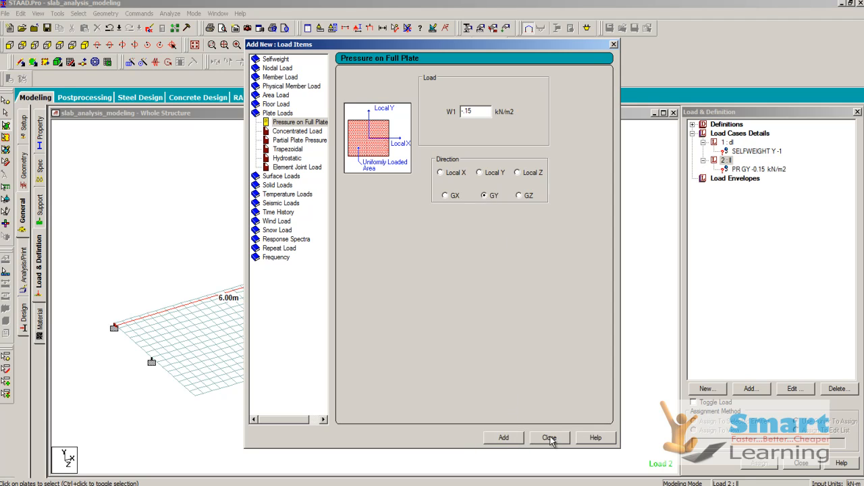
pyautogui.click(549, 438)
# Step: Assign the selfweight load of the dl case to all elements of the slab using the assign-to-selected method
pyautogui.click(745, 151)
pyautogui.rightClick(337, 165)
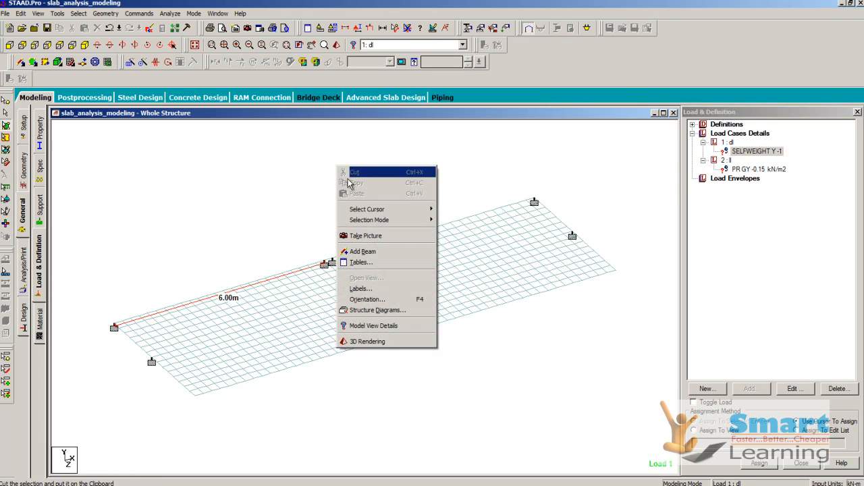
pyautogui.moveTo(405, 209)
pyautogui.click(464, 230)
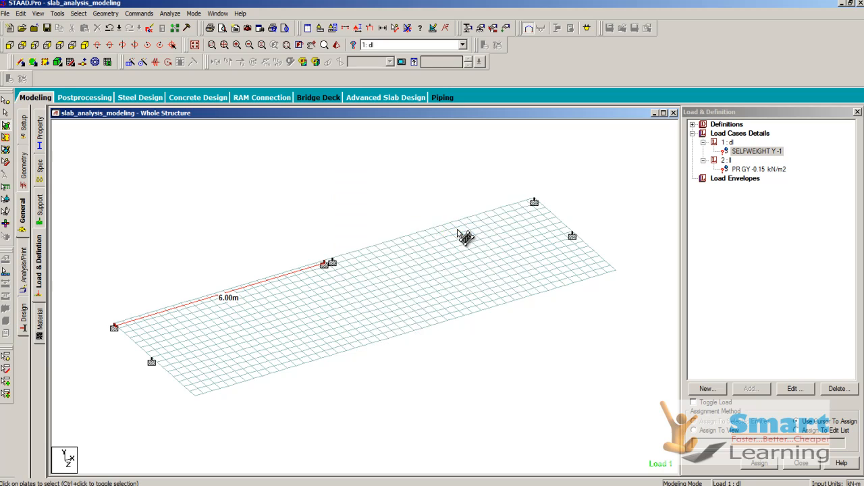
pyautogui.hotkey('ctrl', 'a')
pyautogui.click(711, 426)
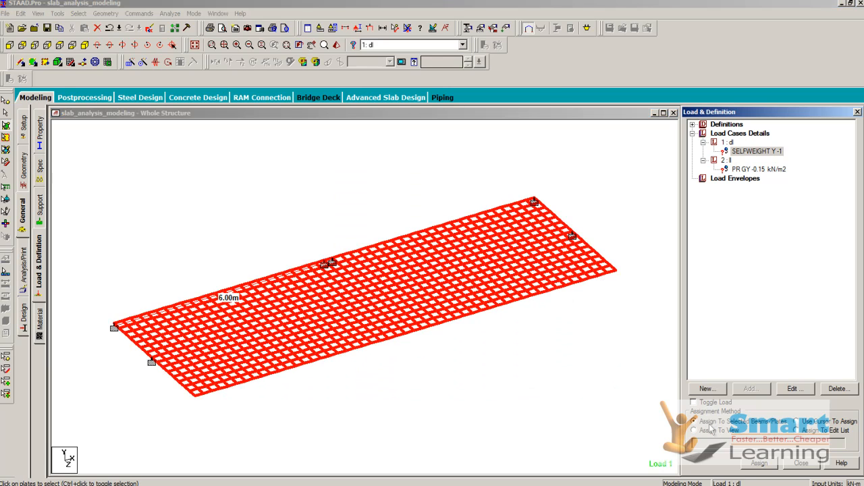
pyautogui.click(760, 463)
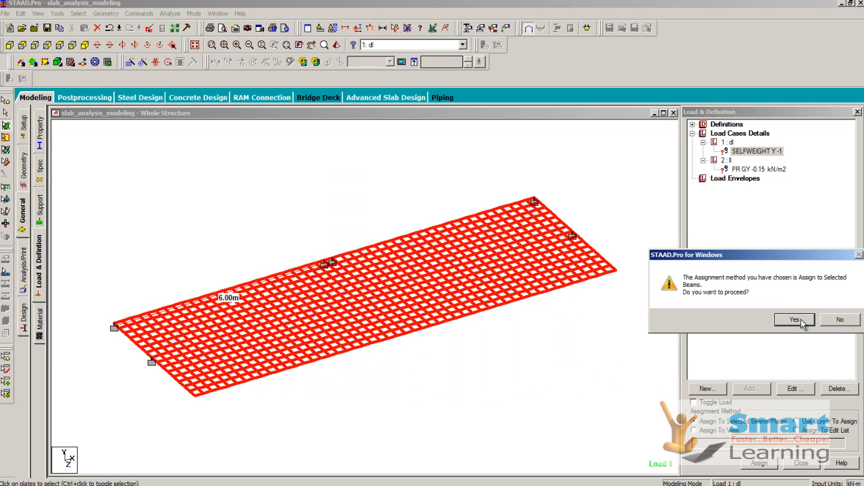
pyautogui.click(795, 320)
# Step: Assign the full-plate pressure load of the ll case to the selected slab plates
pyautogui.click(741, 169)
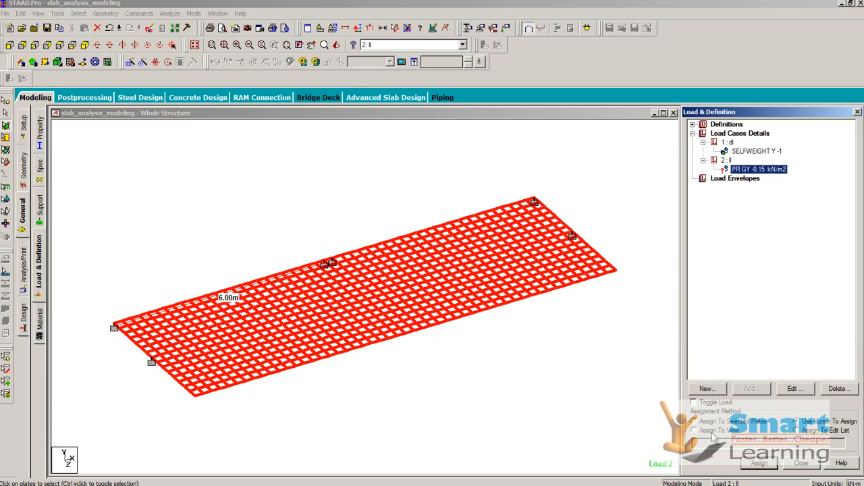
pyautogui.click(714, 422)
pyautogui.click(760, 463)
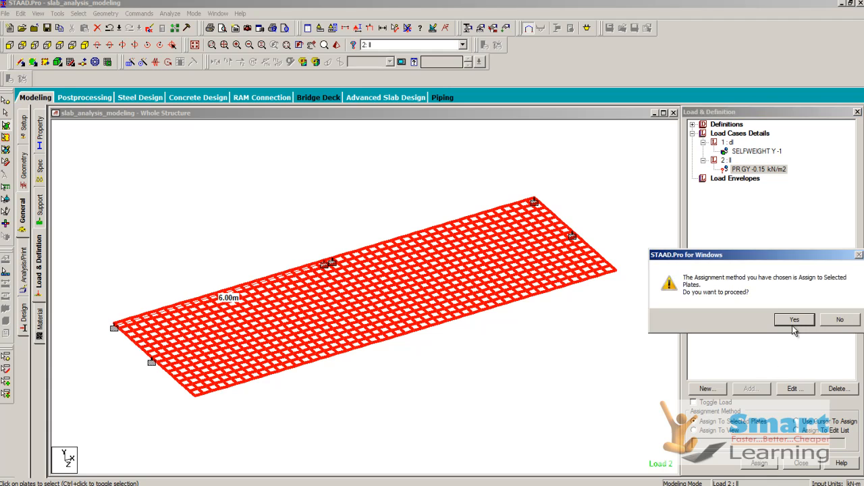
pyautogui.click(792, 324)
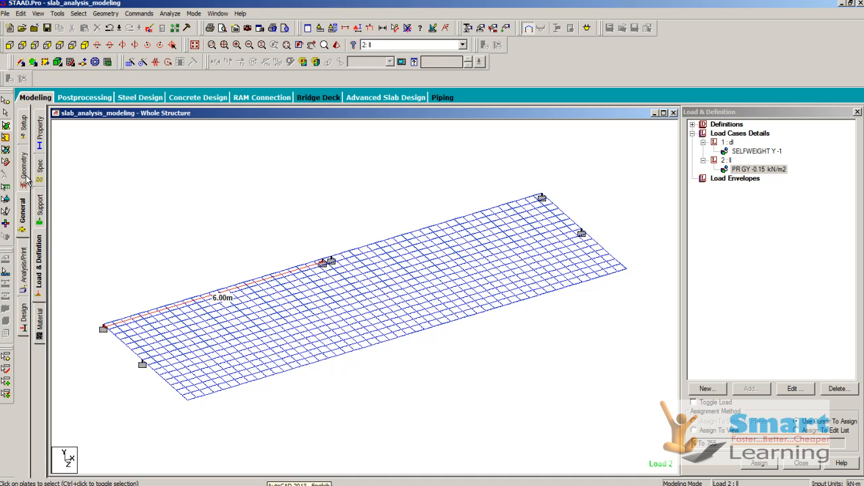
pyautogui.click(39, 142)
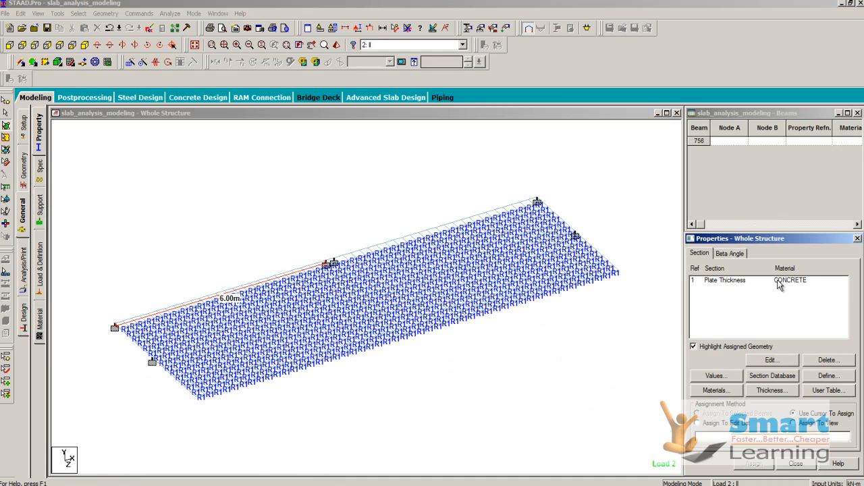
pyautogui.click(778, 281)
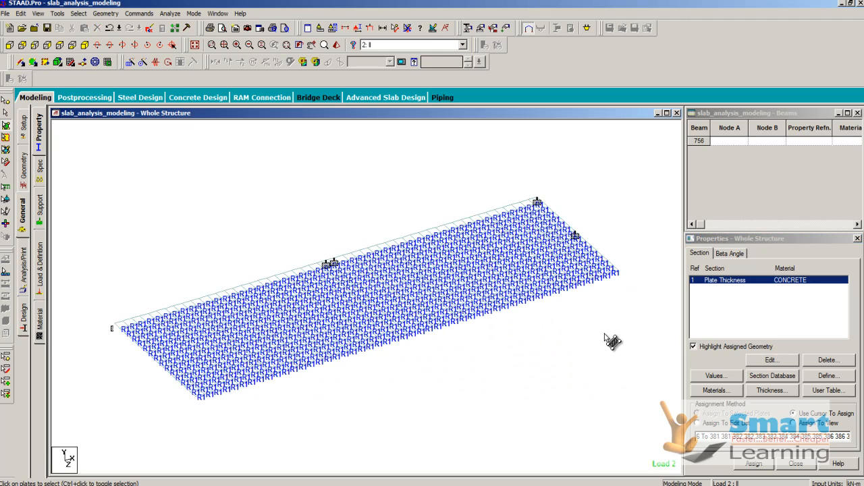
pyautogui.click(24, 269)
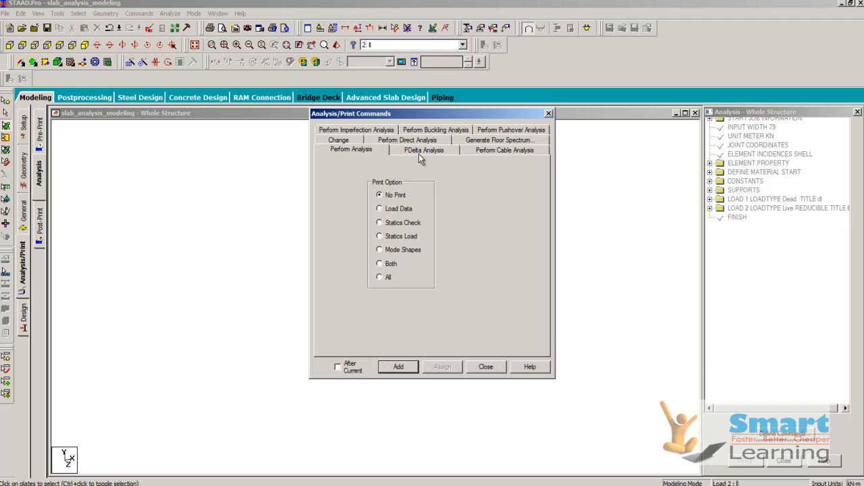
pyautogui.click(480, 366)
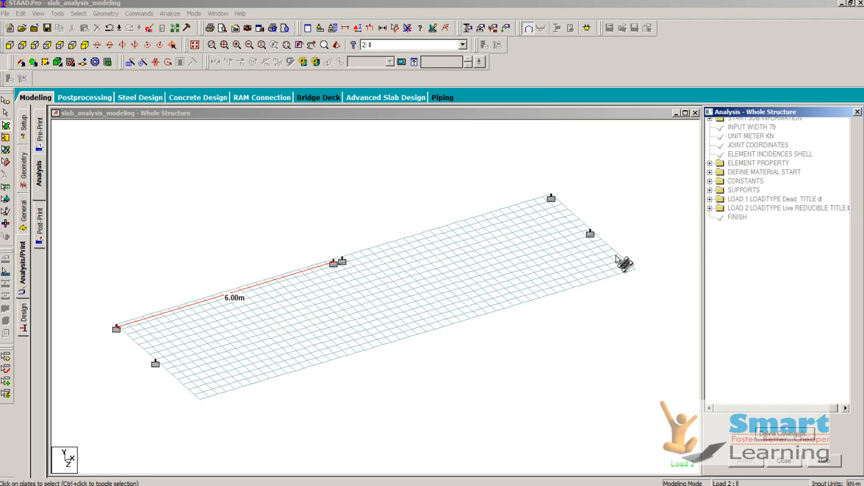
pyautogui.click(24, 216)
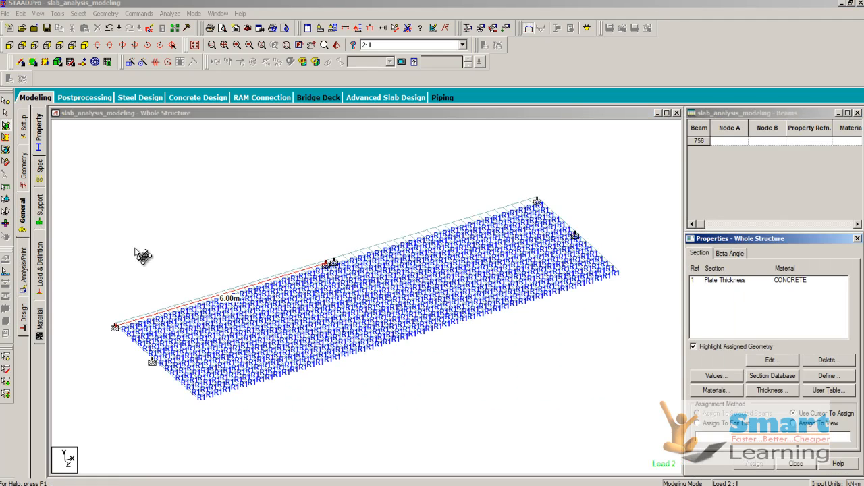
# Step: Add primary load case 3 with loading type None and the title Repeat
pyautogui.click(38, 268)
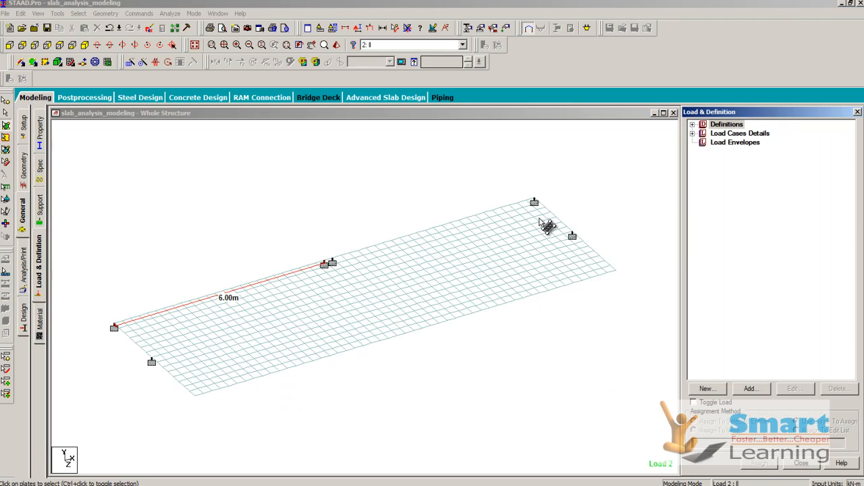
pyautogui.click(692, 134)
pyautogui.click(740, 133)
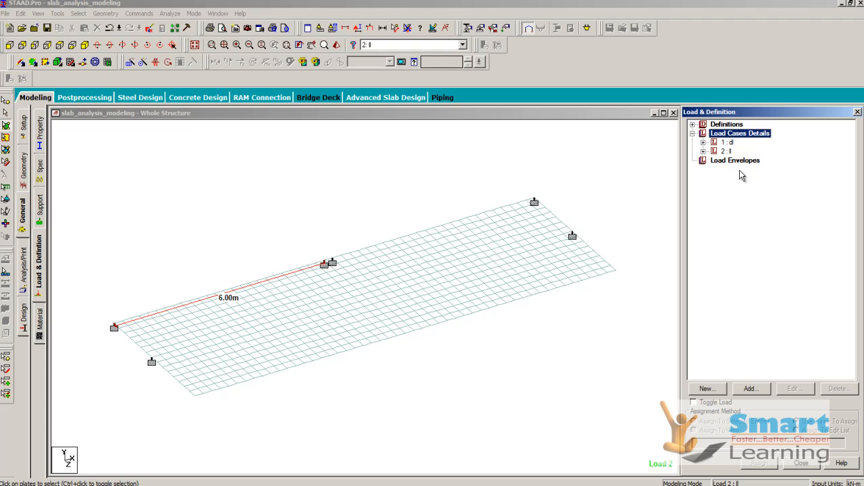
pyautogui.click(750, 389)
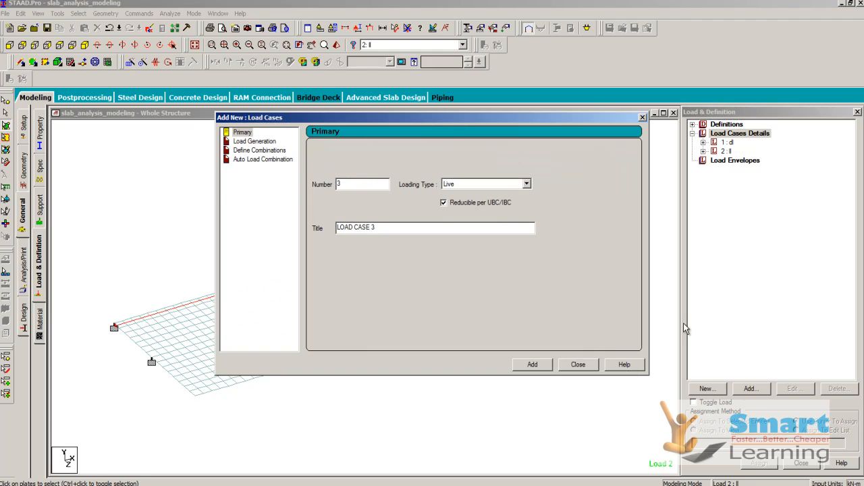
pyautogui.click(452, 188)
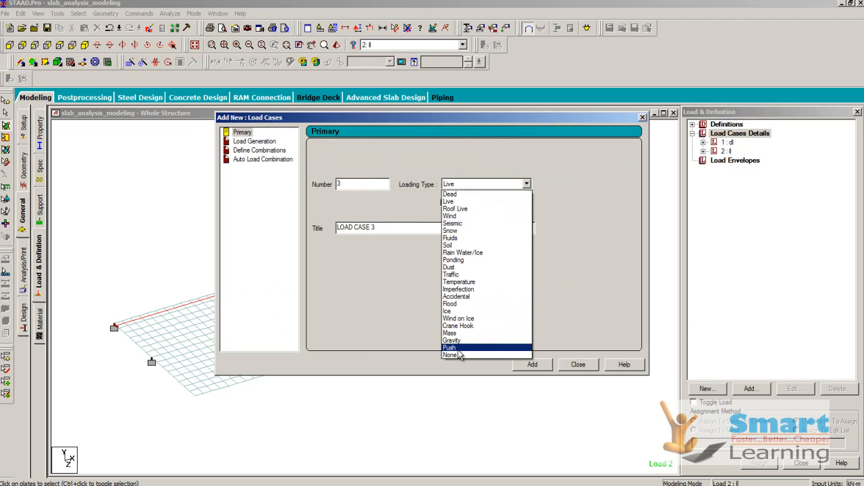
pyautogui.click(456, 356)
pyautogui.moveTo(393, 227); pyautogui.dragTo(273, 225)
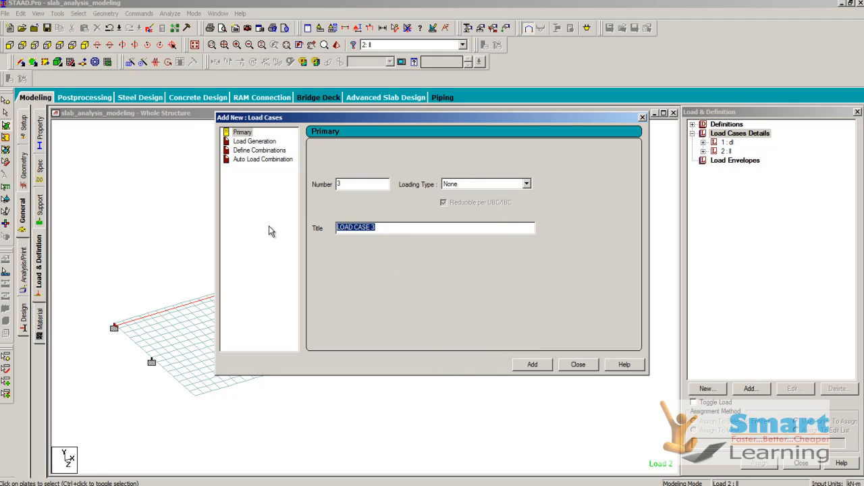
pyautogui.write('Repeat')
pyautogui.click(533, 366)
pyautogui.click(579, 364)
# Step: Add a repeat load to the Repeat case combining load case 1 with factor 1.2 and load case 2 with factor 1.5
pyautogui.click(735, 160)
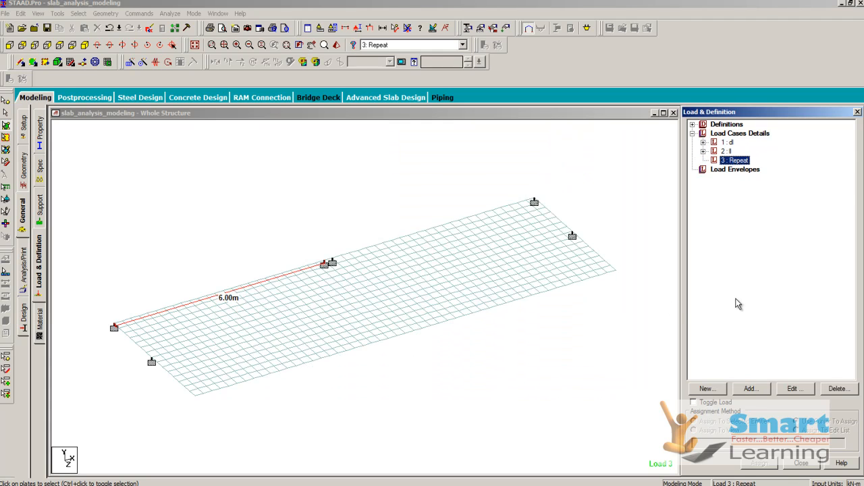
pyautogui.click(751, 389)
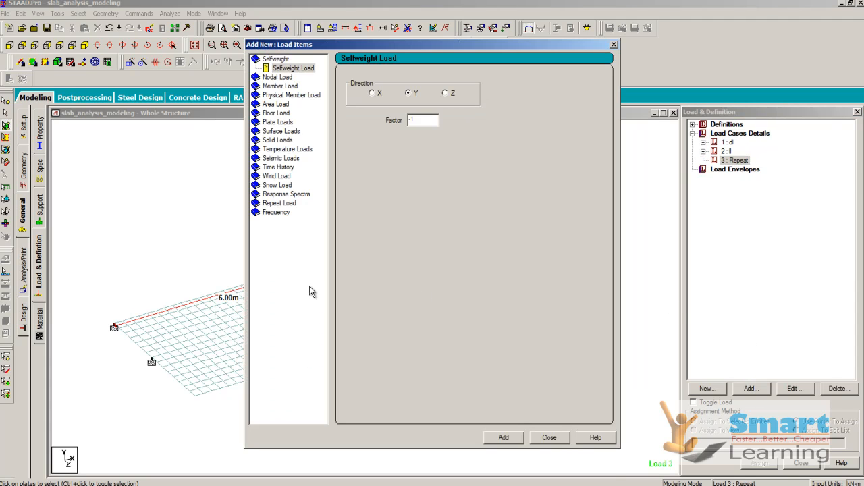
pyautogui.click(275, 204)
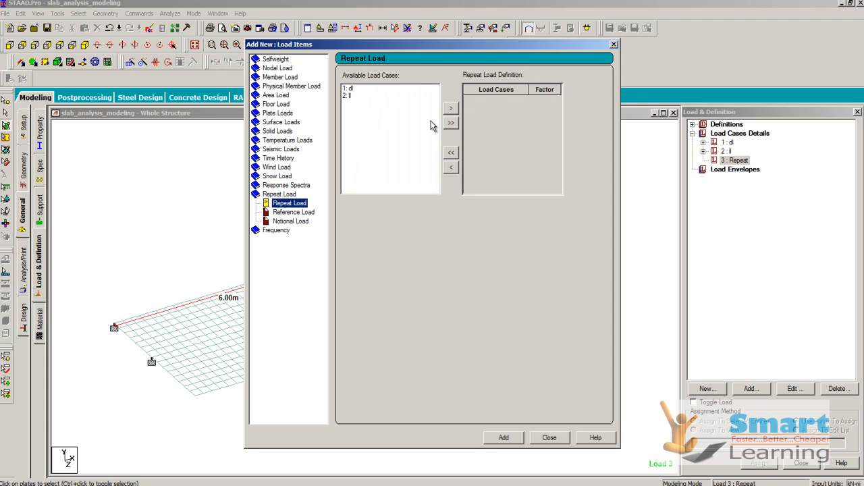
pyautogui.click(450, 122)
pyautogui.click(540, 100)
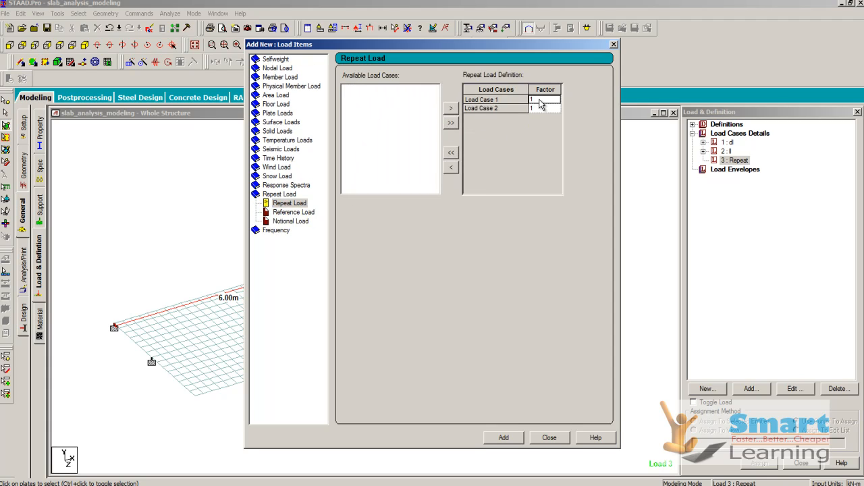
pyautogui.click(531, 99)
pyautogui.click(541, 108)
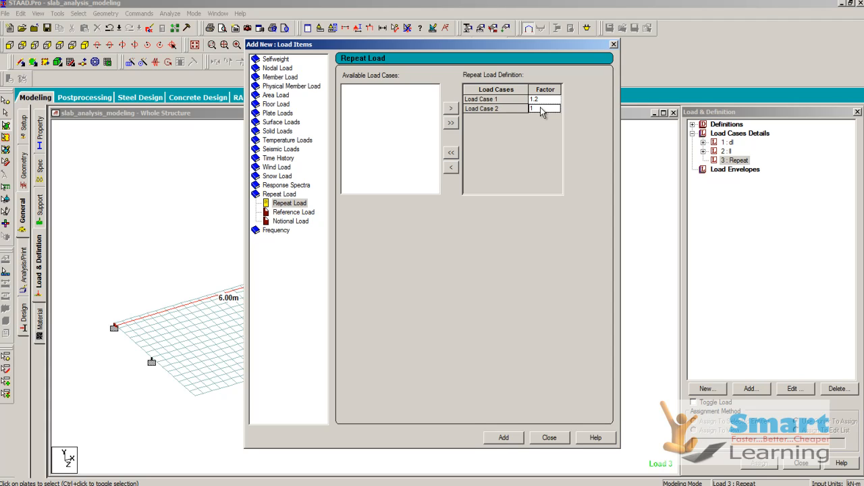
pyautogui.click(534, 108)
pyautogui.click(504, 437)
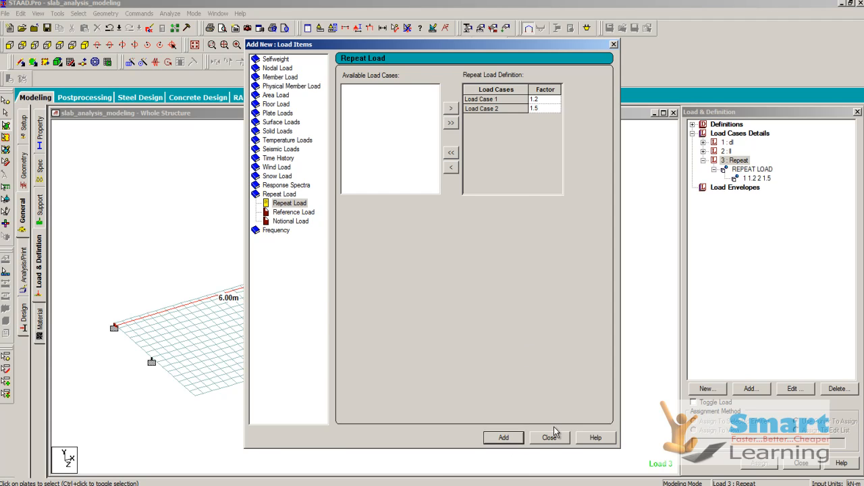
pyautogui.click(550, 438)
pyautogui.click(752, 179)
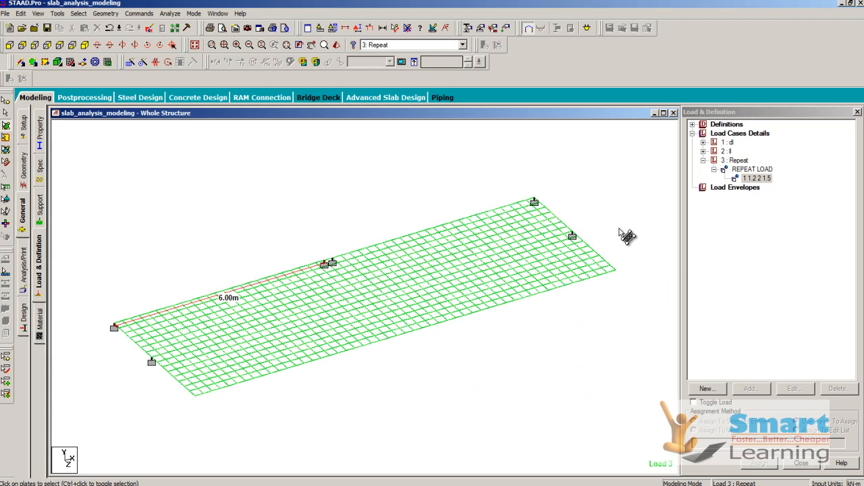
pyautogui.click(703, 161)
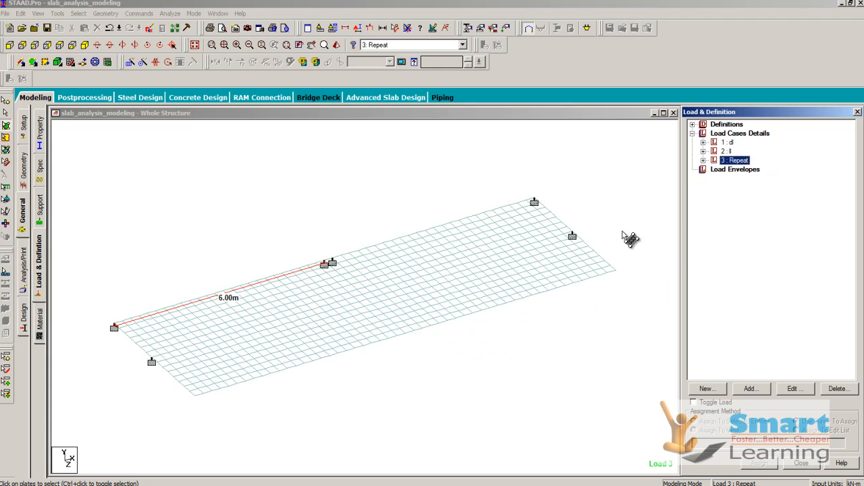
# Step: Define a P-Delta analysis command with 25 iterations and the print option All
pyautogui.click(167, 14)
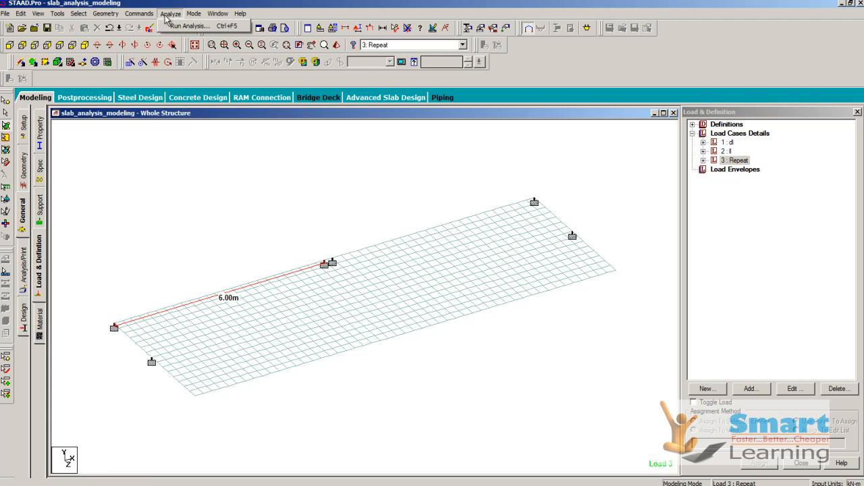
pyautogui.moveTo(145, 15)
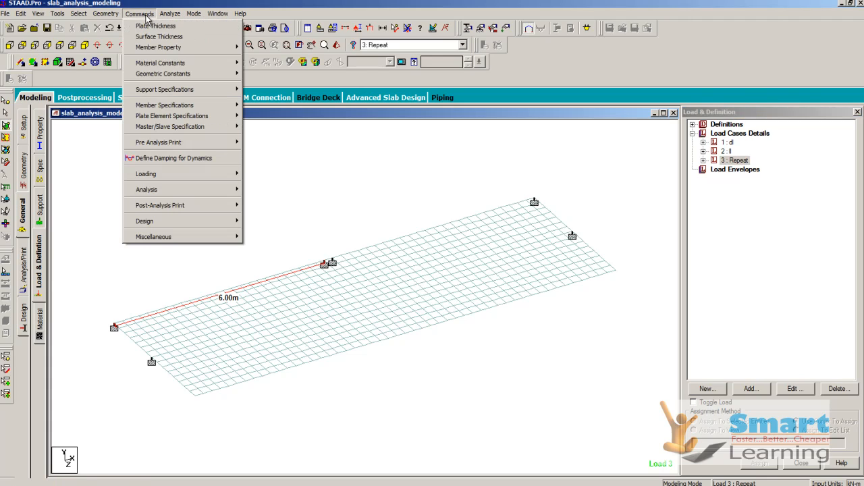
pyautogui.moveTo(204, 191)
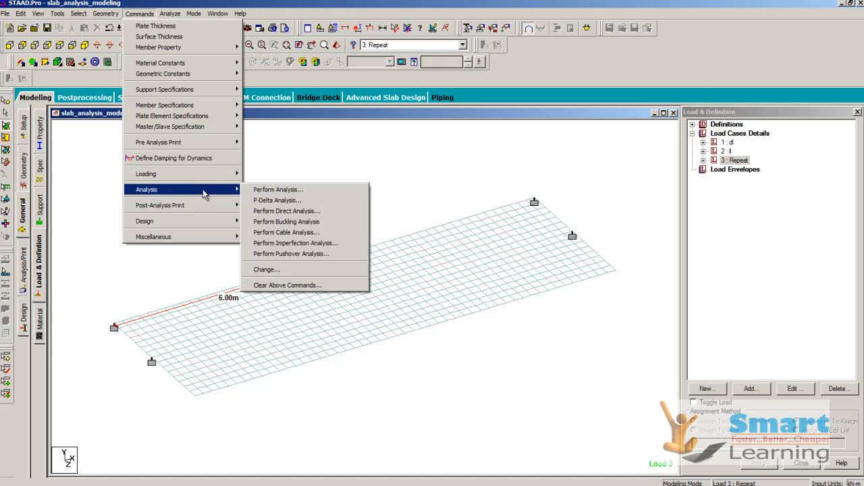
pyautogui.click(272, 200)
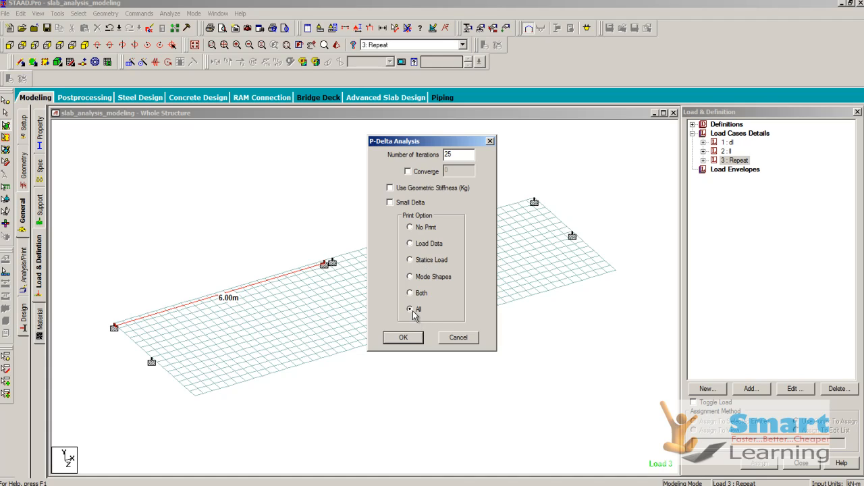
pyautogui.click(403, 338)
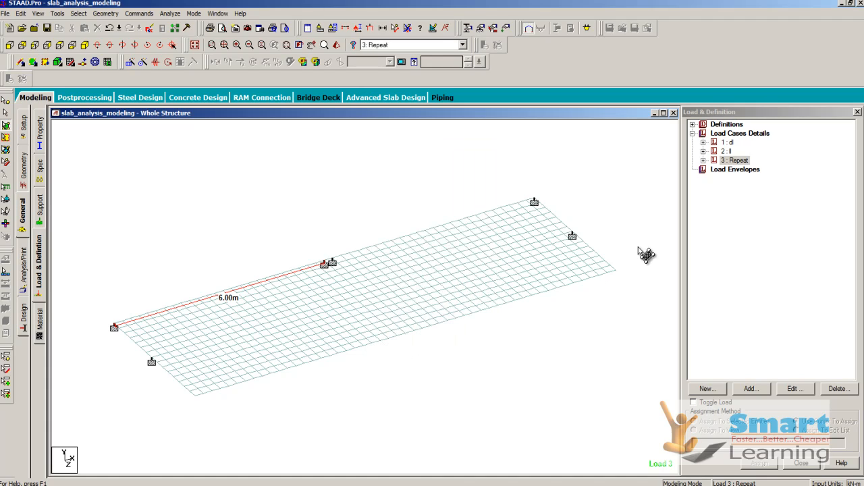
# Step: Run the analysis of the slab model
pyautogui.click(170, 13)
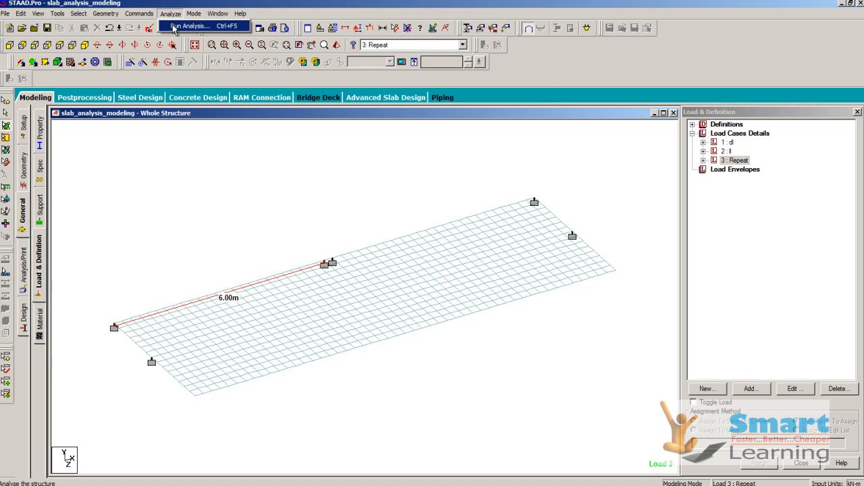
pyautogui.click(177, 29)
pyautogui.click(365, 262)
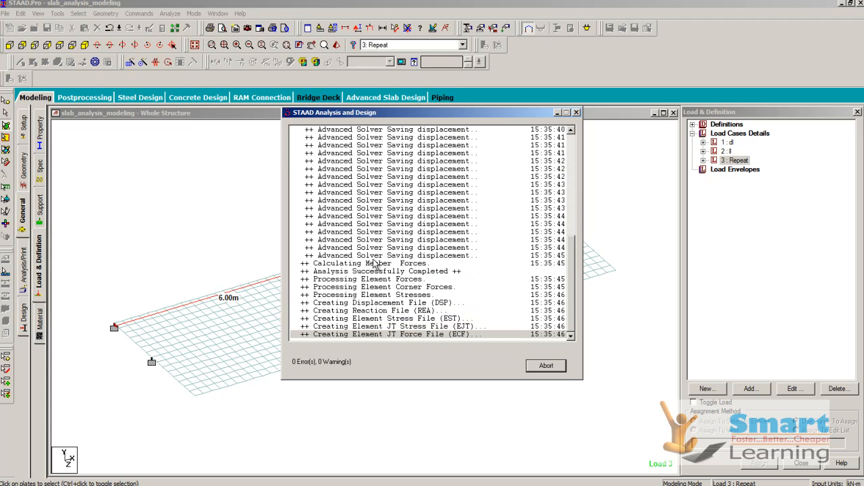
# Step: Open the analysis results in post-processing mode for load cases 1, 2 and 3 with automatic scaling enabled for all result types
pyautogui.click(325, 360)
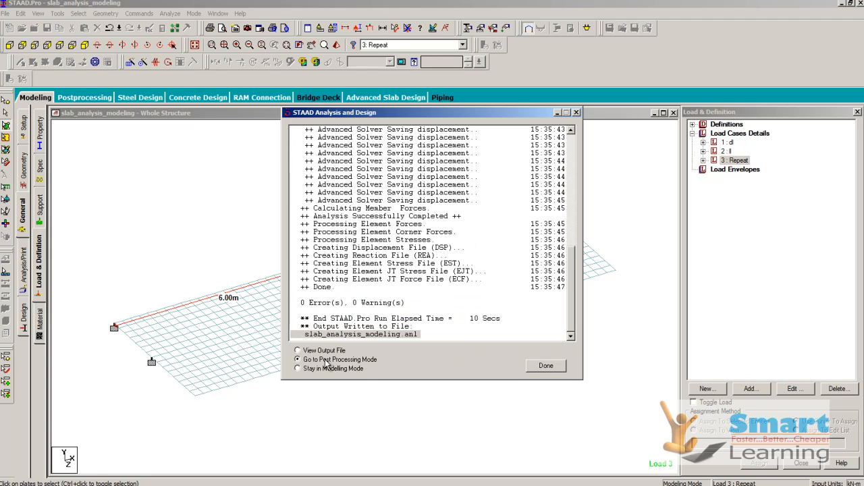
pyautogui.click(546, 367)
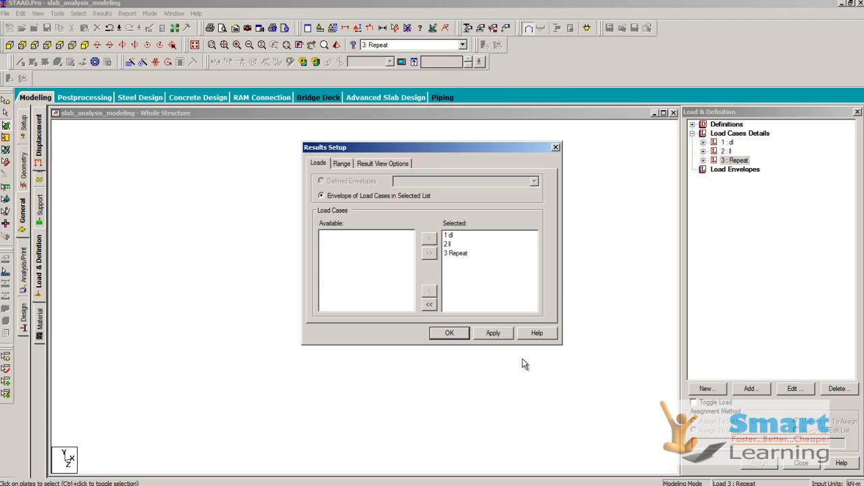
pyautogui.click(387, 163)
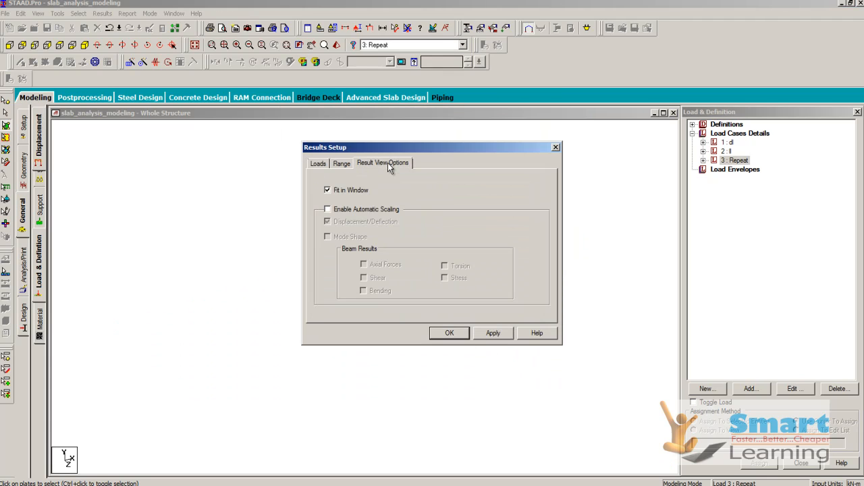
pyautogui.click(338, 211)
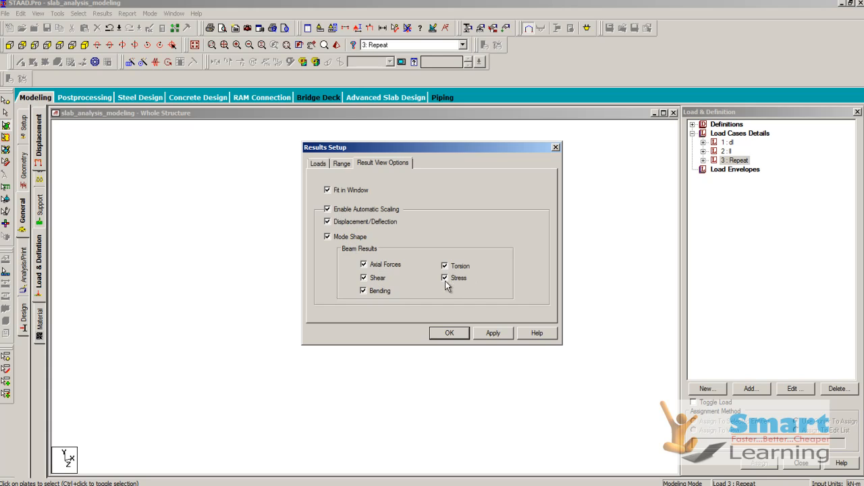
pyautogui.click(493, 333)
pyautogui.click(450, 333)
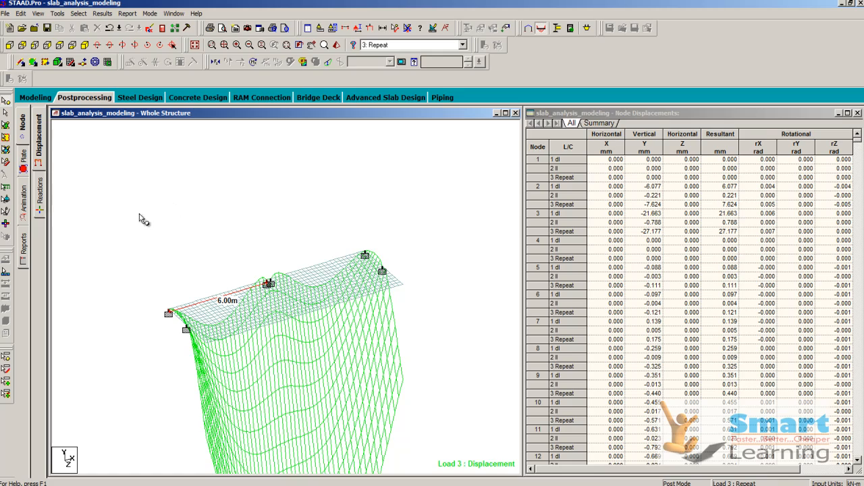
# Step: Animate the slab's deflection under the Repeat load case and return to modeling mode
pyautogui.click(25, 201)
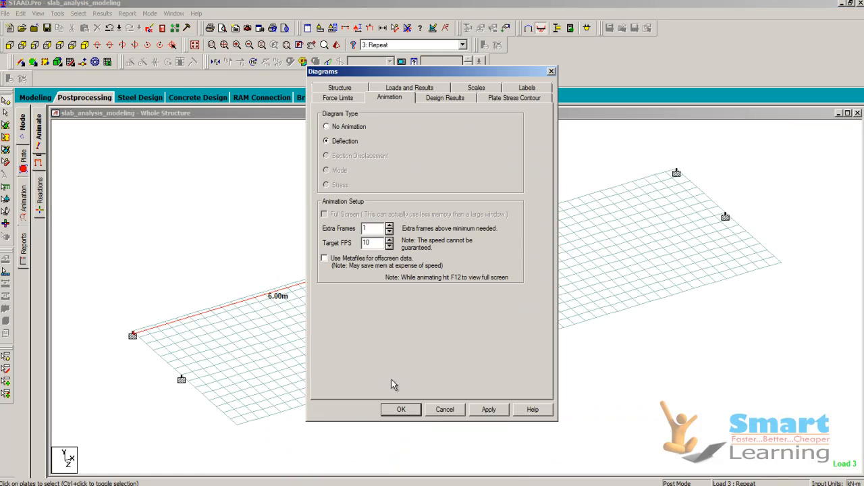
pyautogui.click(402, 409)
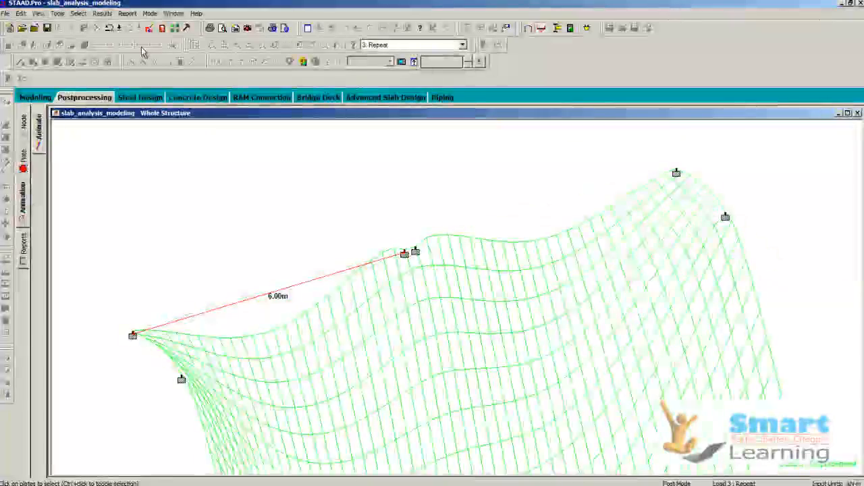
pyautogui.click(149, 15)
pyautogui.click(153, 28)
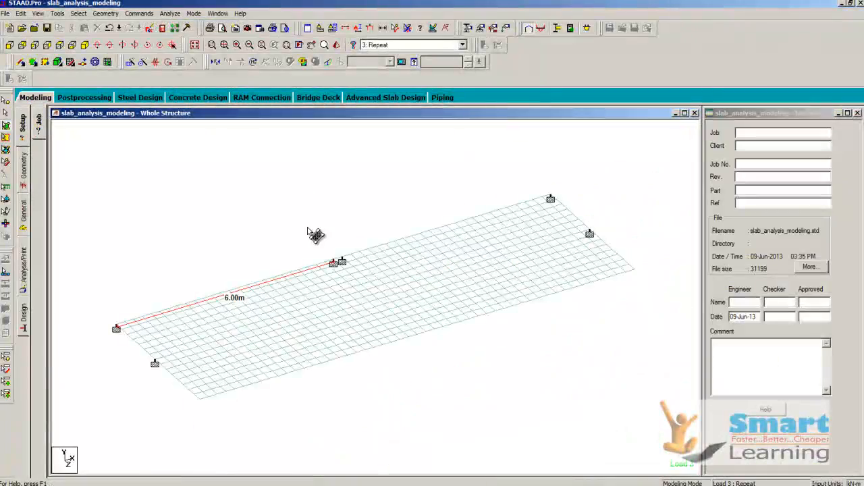
# Step: Change the full-plate pressure in load case 2 to -0.015 kN/m2 in the GY direction and delete the outdated result files
pyautogui.click(24, 226)
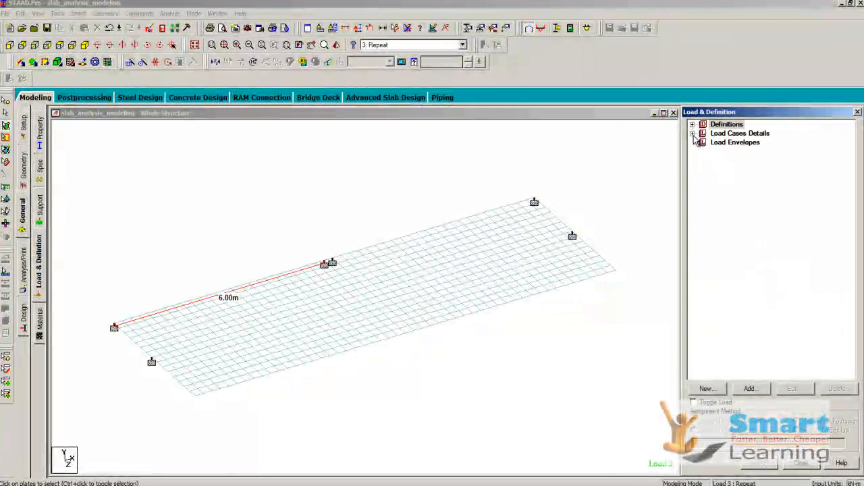
pyautogui.click(693, 133)
pyautogui.click(703, 143)
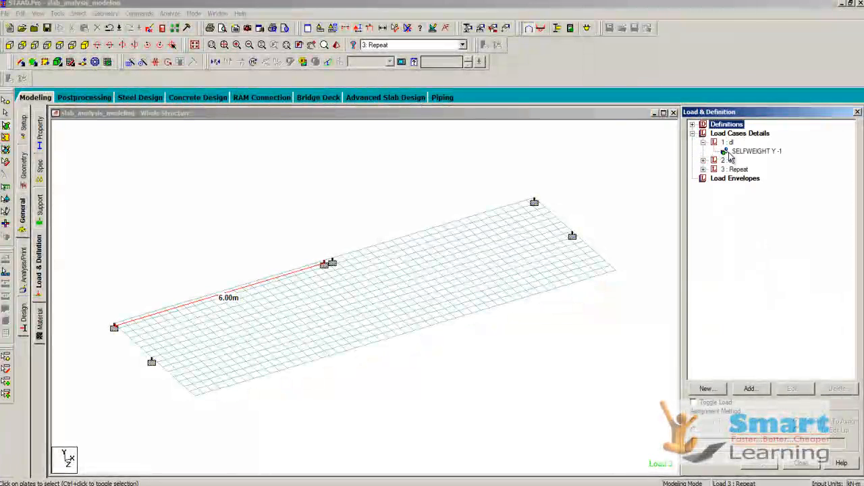
pyautogui.click(742, 152)
pyautogui.click(703, 160)
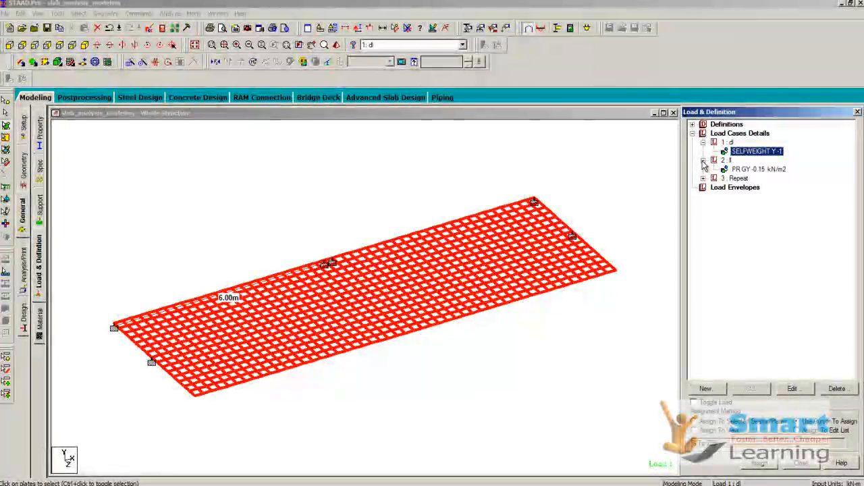
pyautogui.click(746, 170)
pyautogui.doubleClick(746, 171)
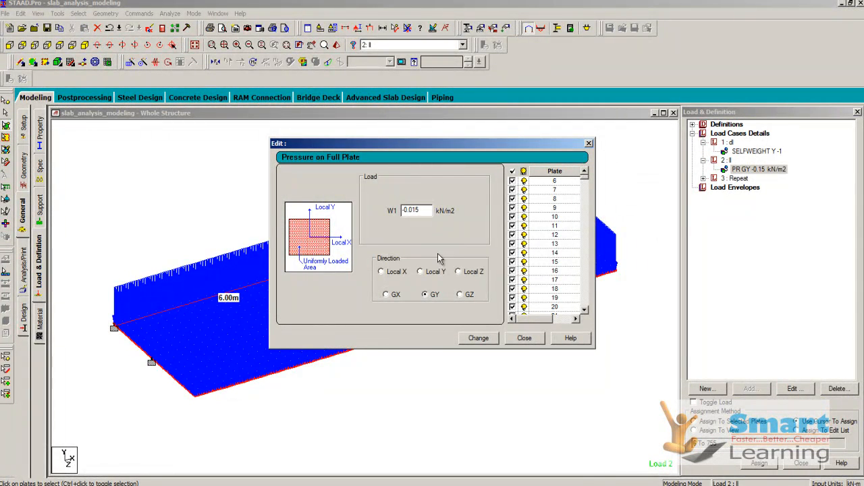
pyautogui.click(477, 338)
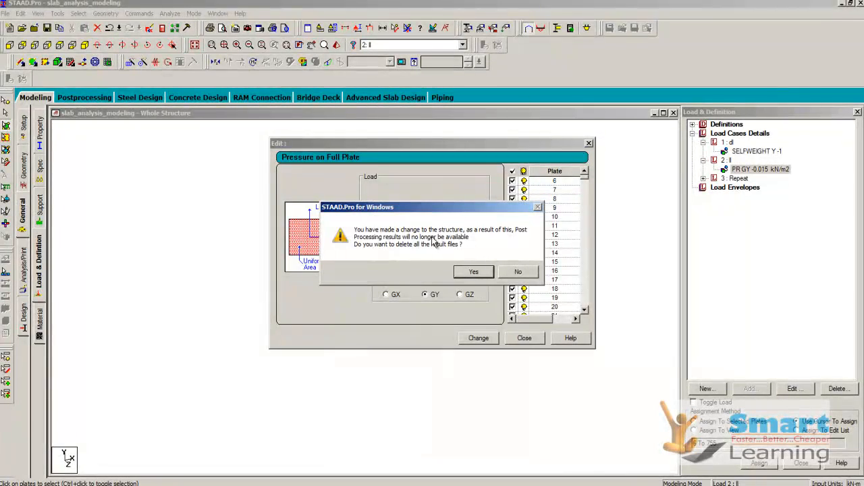
pyautogui.click(473, 272)
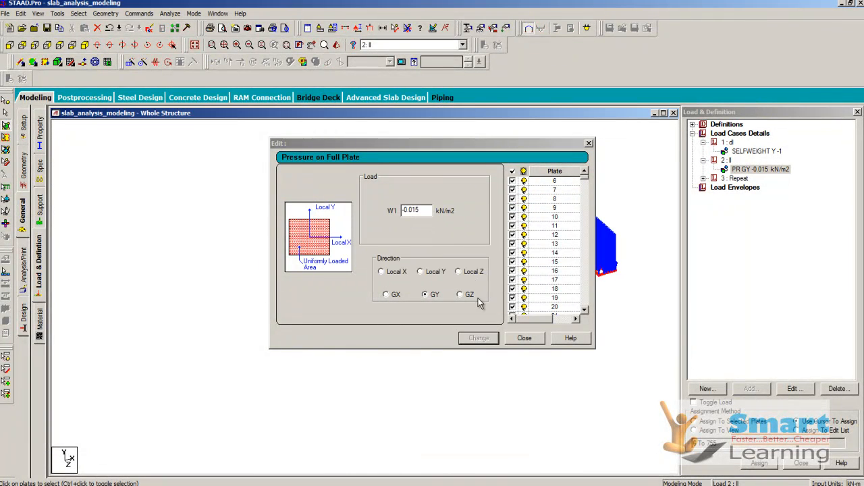
pyautogui.click(524, 338)
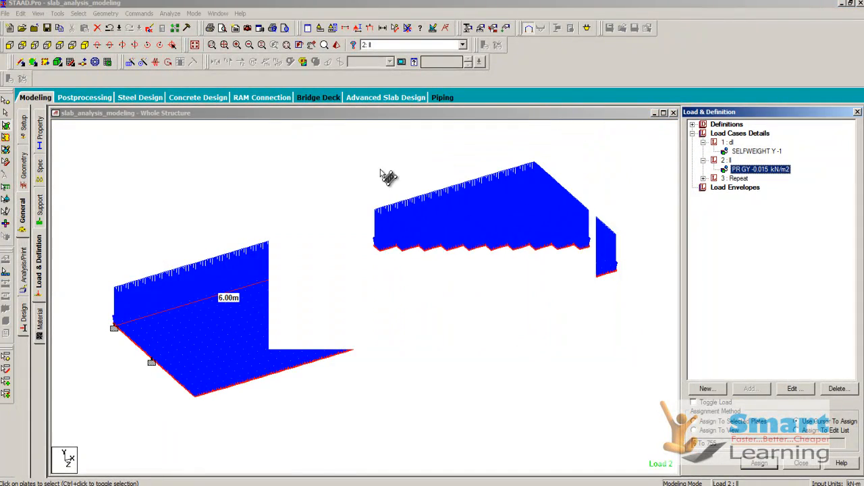
# Step: Save the modified structure and rerun its analysis
pyautogui.click(170, 13)
pyautogui.click(190, 25)
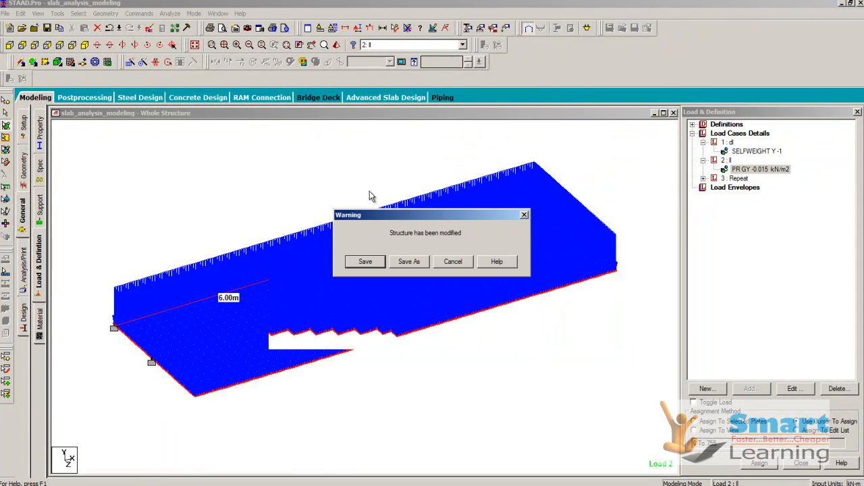
pyautogui.click(366, 262)
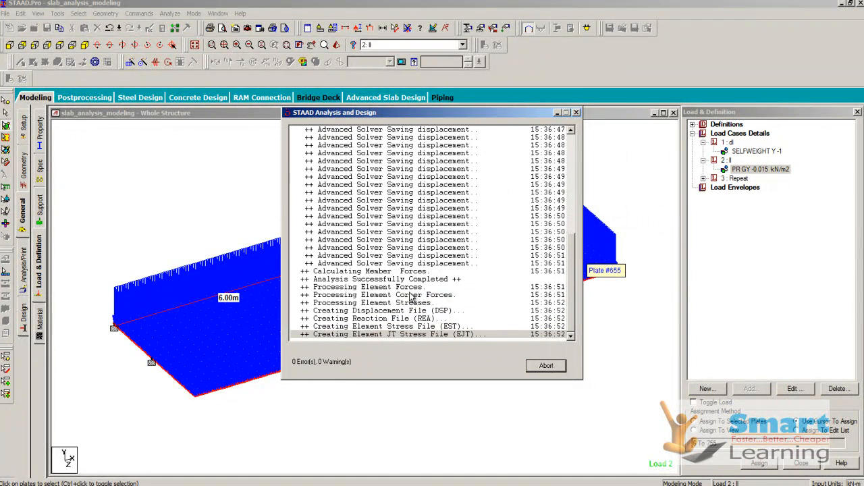
# Step: Open the new analysis results in post-processing mode with the dl, ll and Repeat load cases selected
pyautogui.click(361, 360)
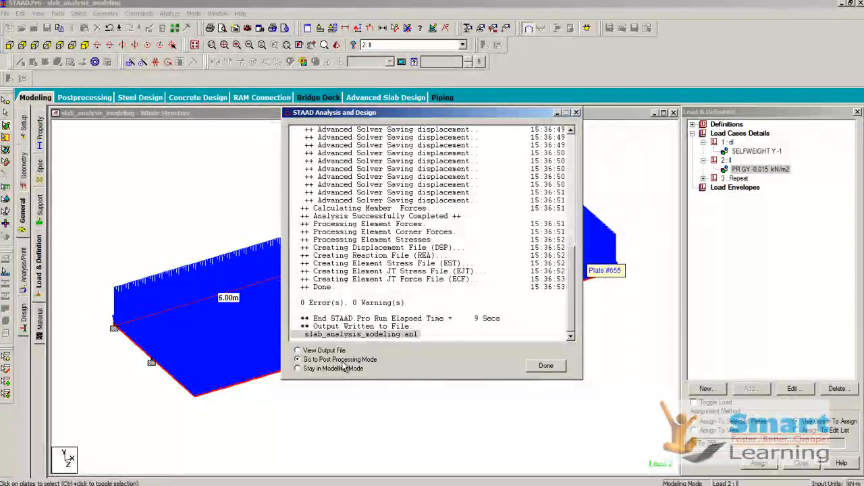
pyautogui.click(544, 367)
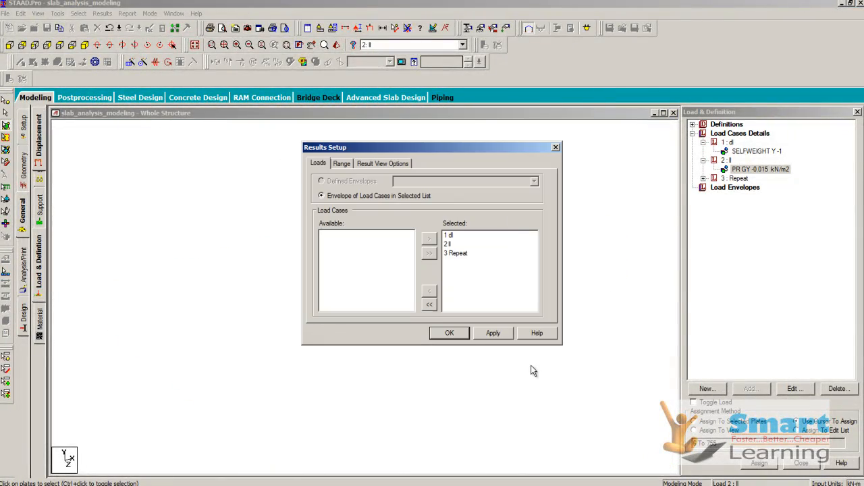
pyautogui.click(450, 333)
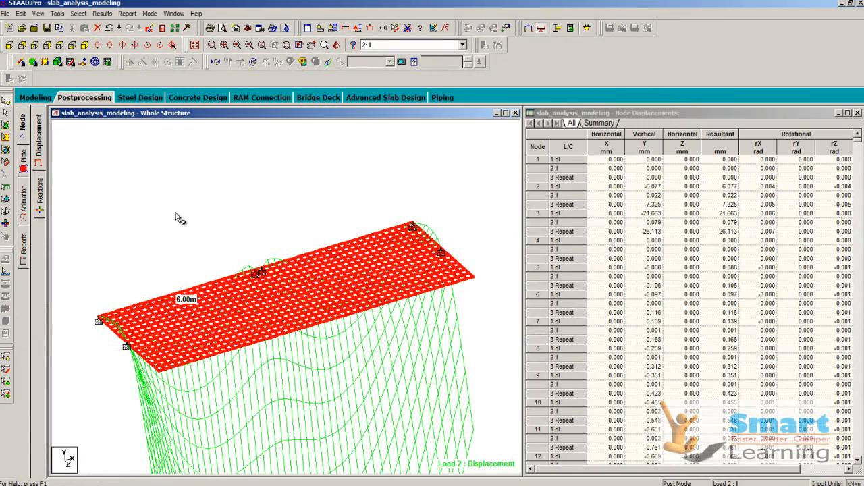
# Step: Plot the Von Mis Top stress contour for load case 2 with normal fill and examine it across the slab
pyautogui.click(23, 157)
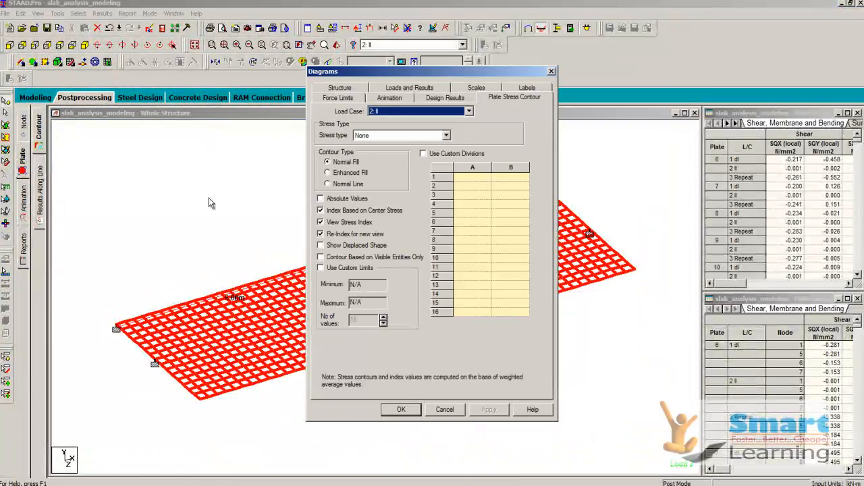
pyautogui.click(362, 138)
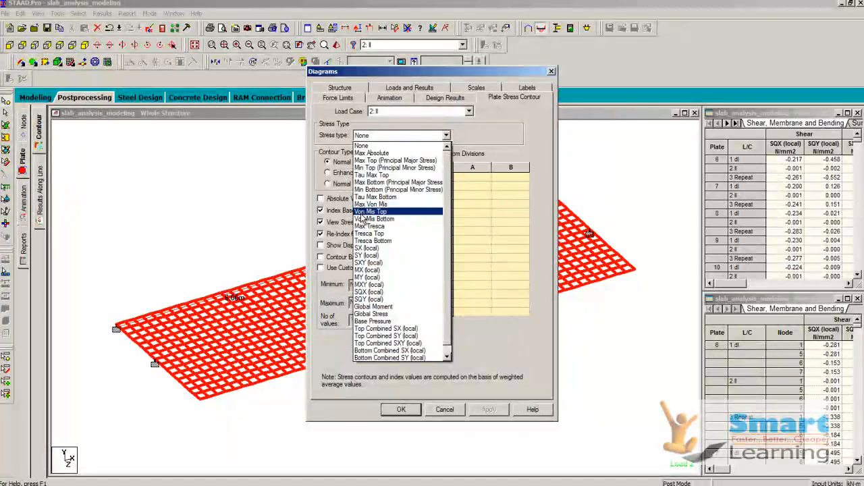
pyautogui.click(364, 211)
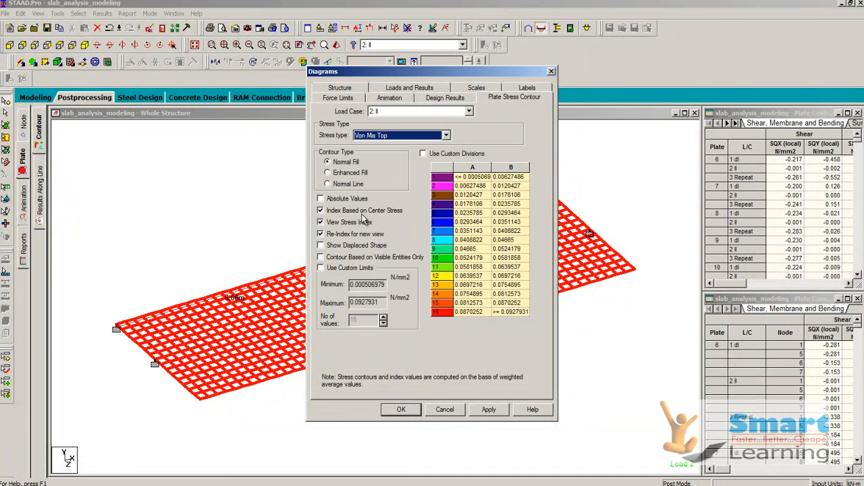
pyautogui.click(487, 409)
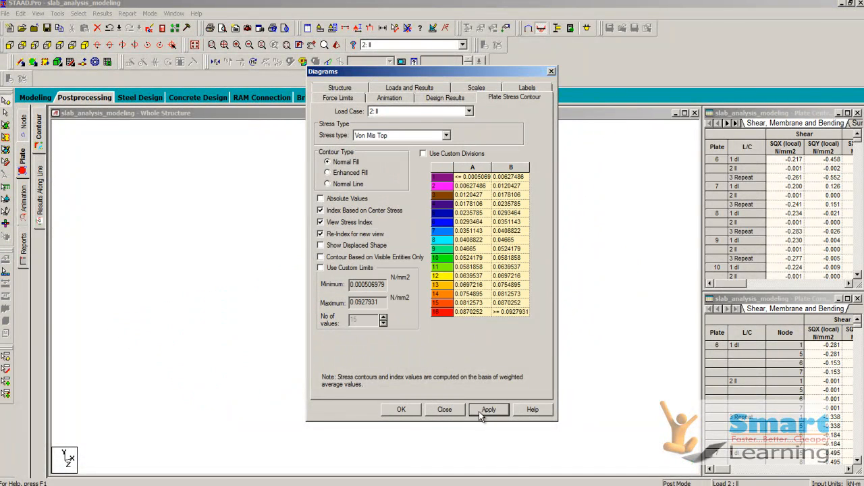
pyautogui.click(401, 410)
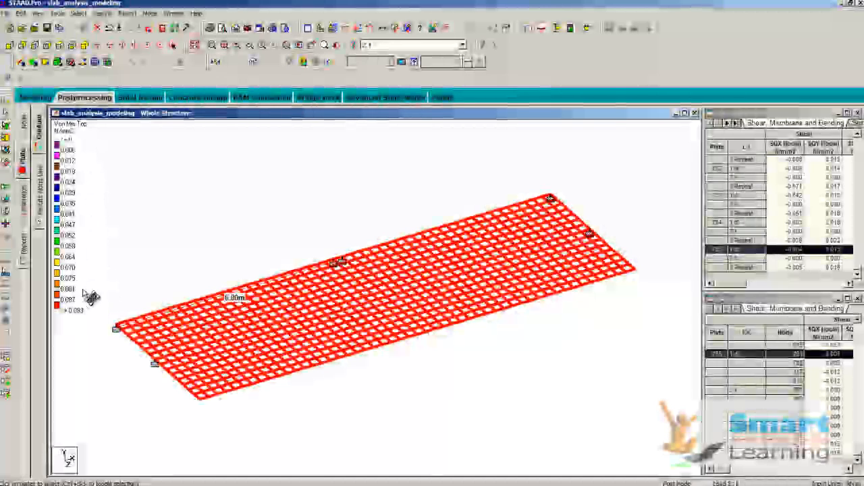
pyautogui.scroll(3, 343, 275)
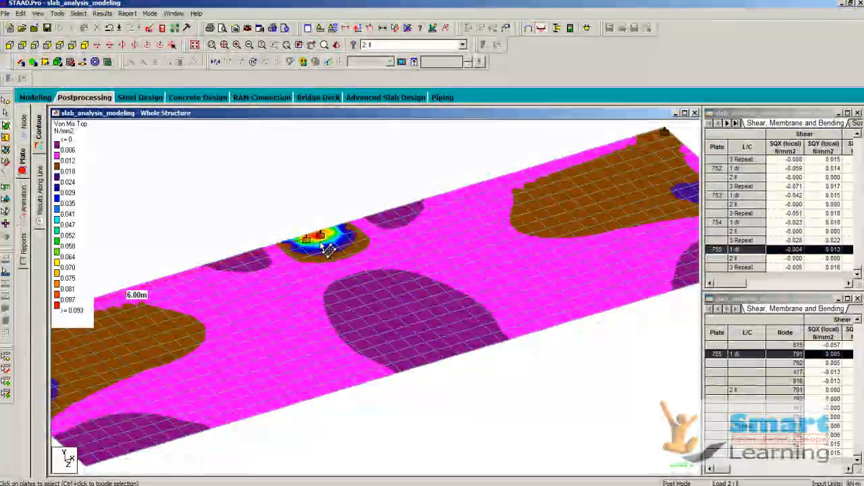
pyautogui.scroll(1, 315, 241)
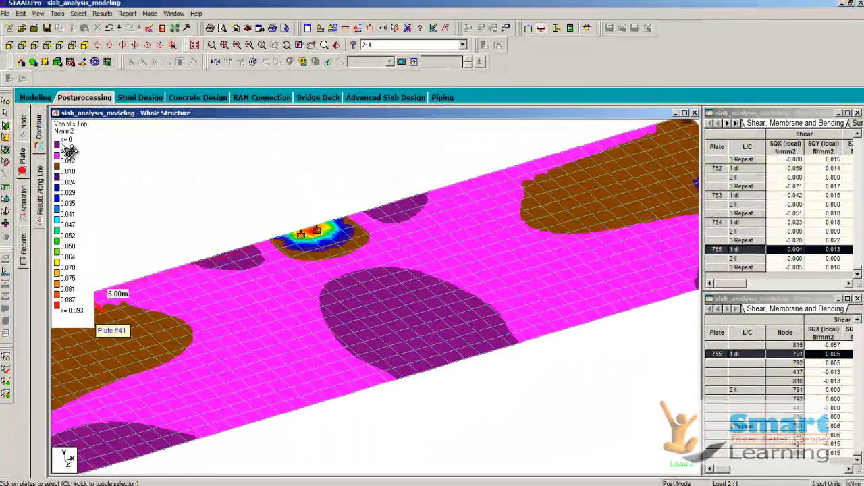
pyautogui.scroll(-2, 326, 201)
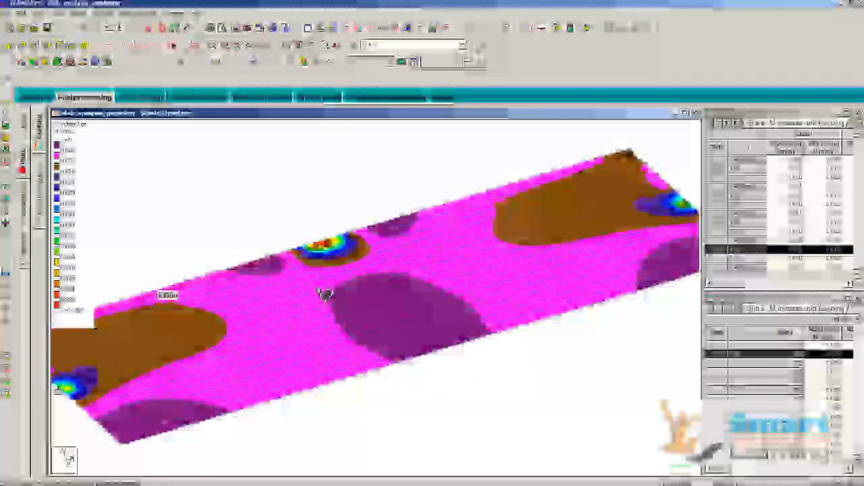
# Step: Examine plate 128's principal stresses, corner displacements, corner stresses and center stresses
pyautogui.doubleClick(323, 290)
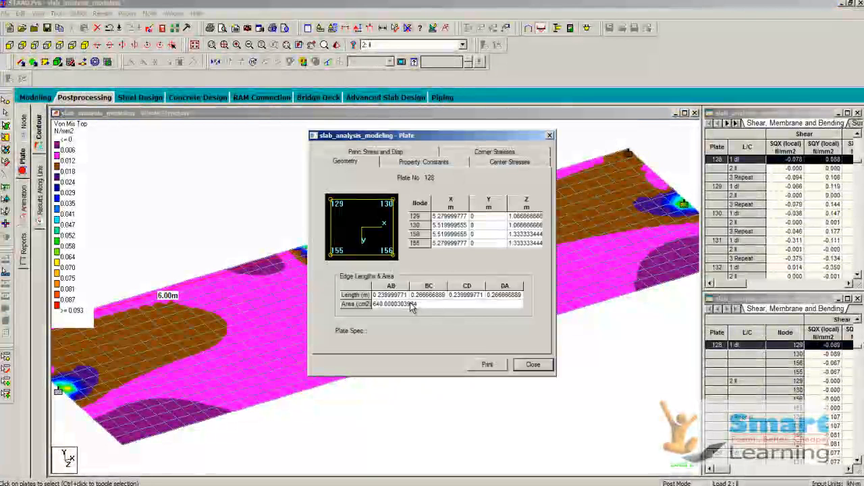
pyautogui.click(369, 152)
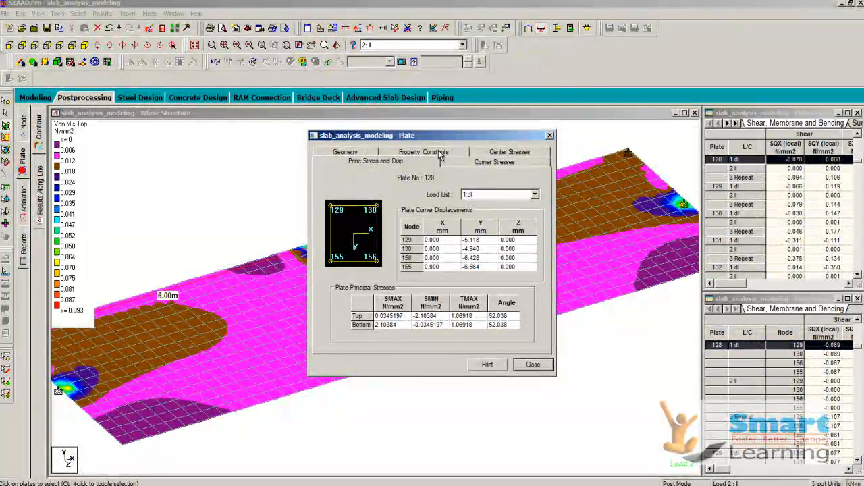
pyautogui.click(441, 154)
pyautogui.click(499, 157)
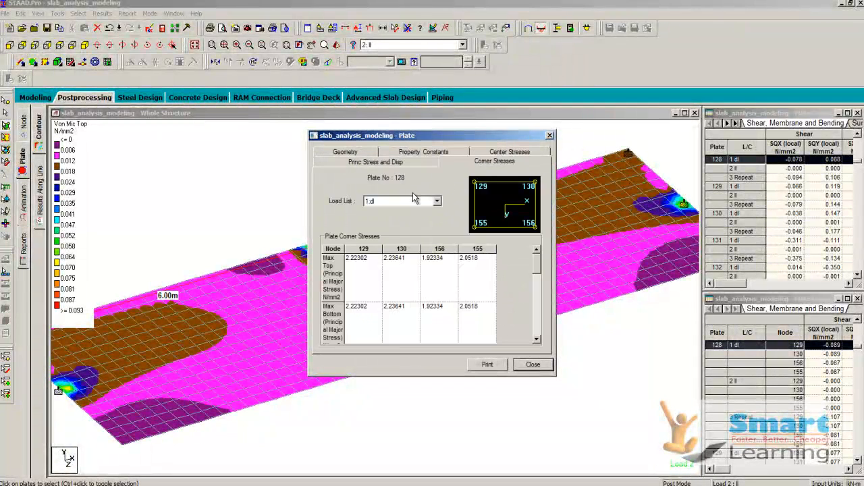
pyautogui.click(400, 166)
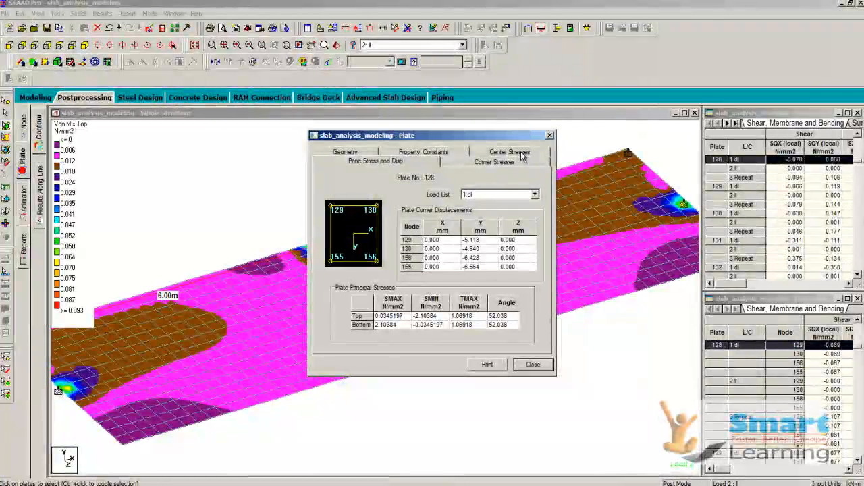
pyautogui.click(519, 154)
pyautogui.click(532, 365)
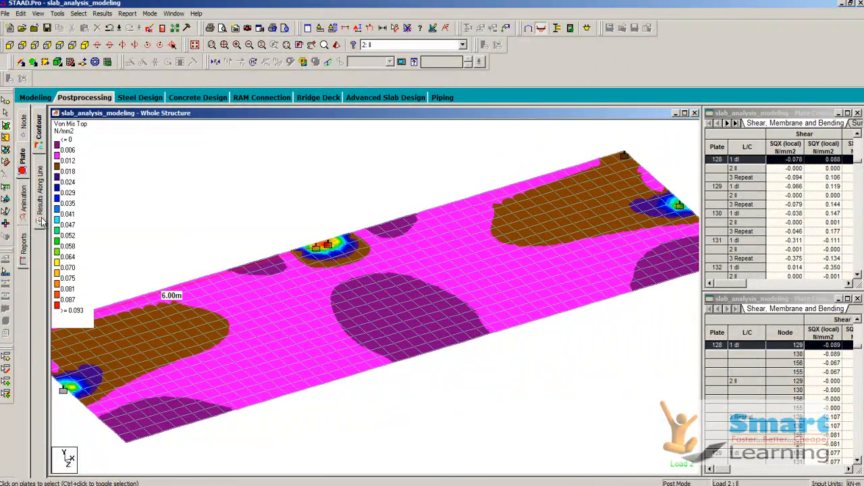
# Step: Cut the slab lengthwise with a line in the results-along-line view to plot the Max Absolute stress along it
pyautogui.click(40, 213)
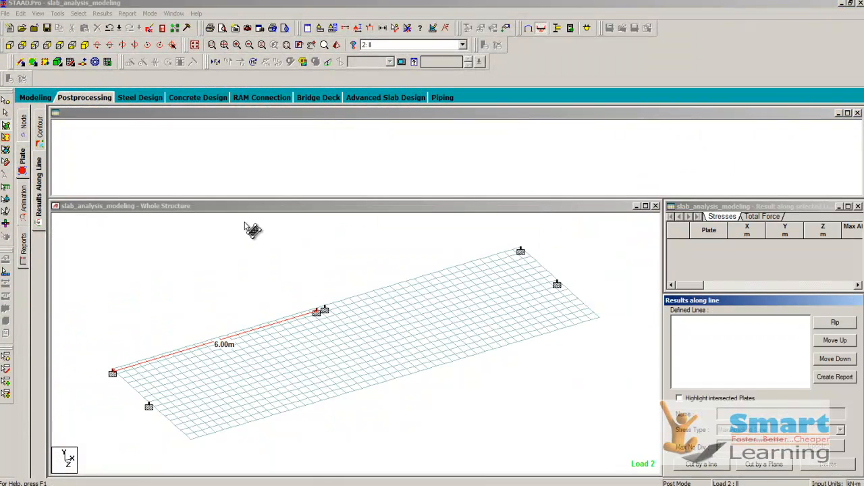
pyautogui.click(385, 285)
pyautogui.click(386, 290)
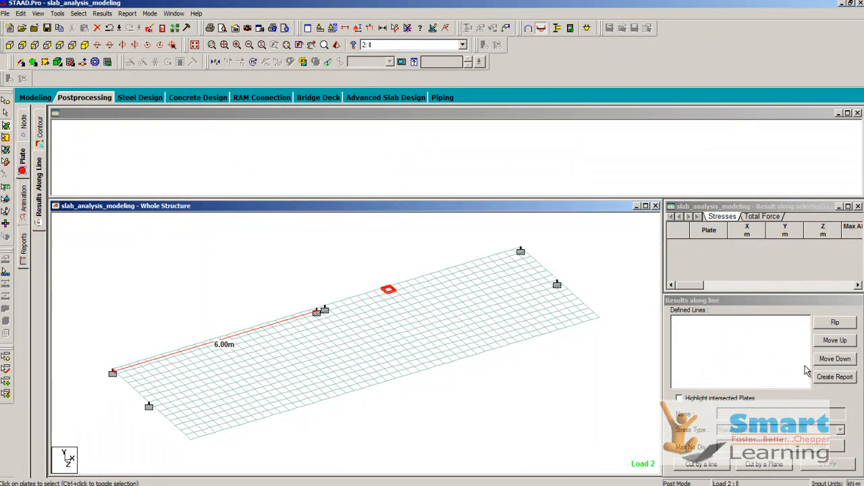
pyautogui.click(702, 464)
pyautogui.click(345, 314)
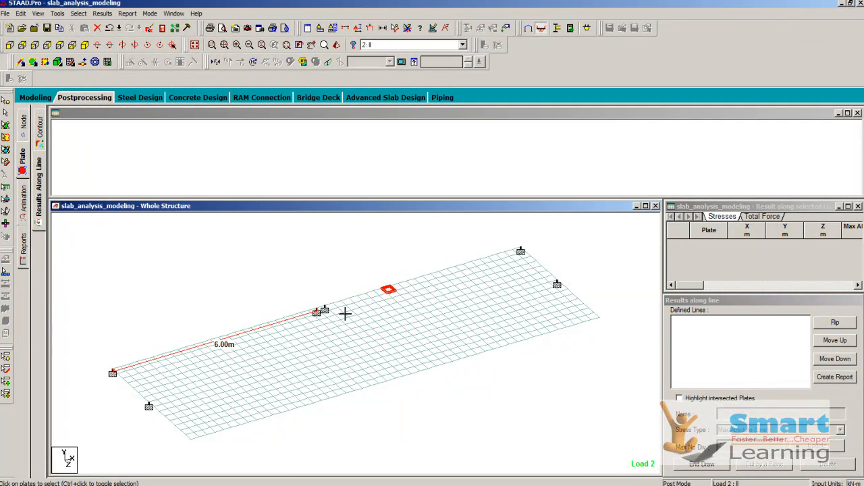
pyautogui.click(567, 312)
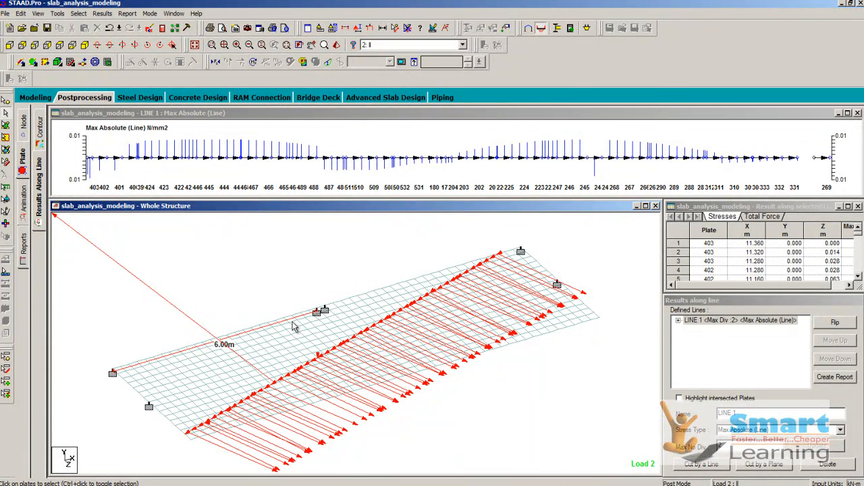
# Step: Examine the segments of the cut line and the node displacement results of the slab
pyautogui.click(678, 320)
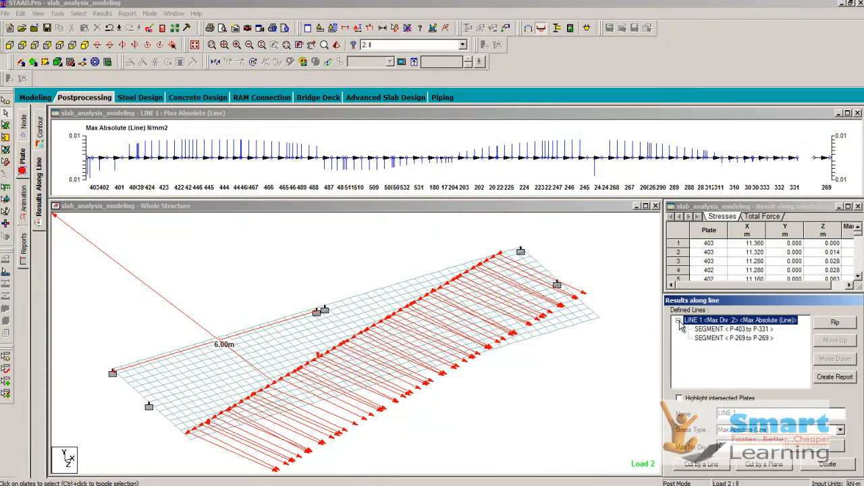
pyautogui.click(678, 321)
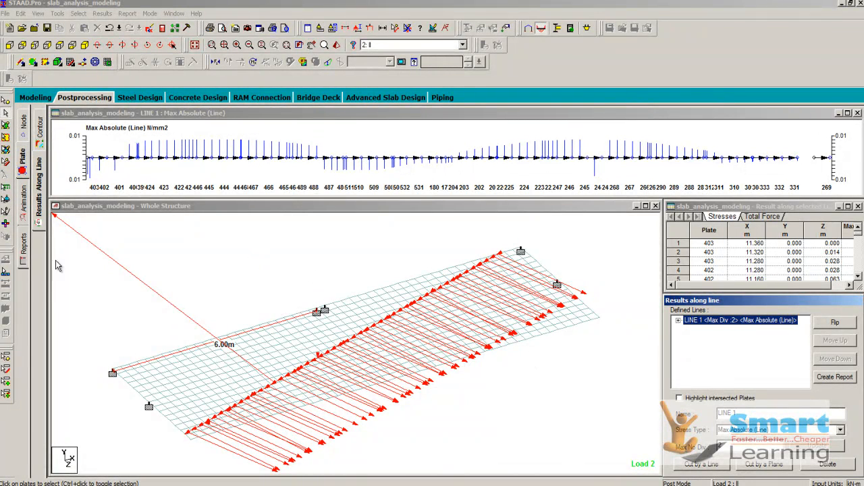
pyautogui.click(22, 133)
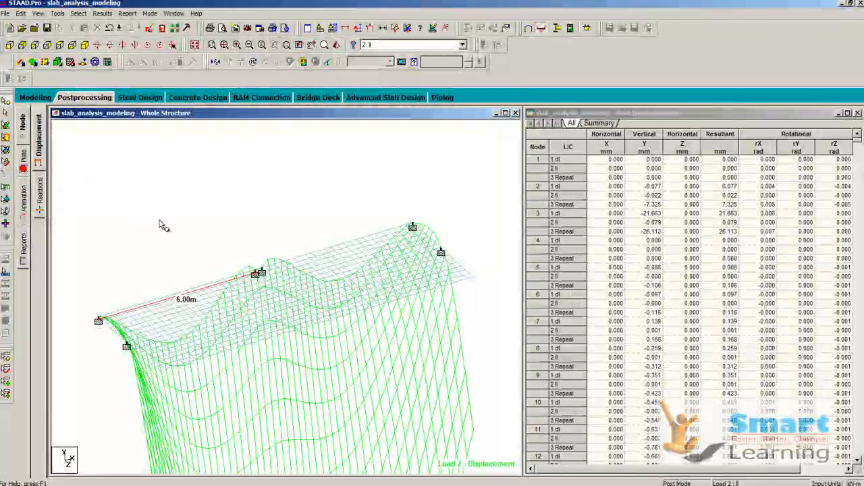
# Step: Close the current model and open the slab design file from the exercise STAAD folder
pyautogui.click(5, 14)
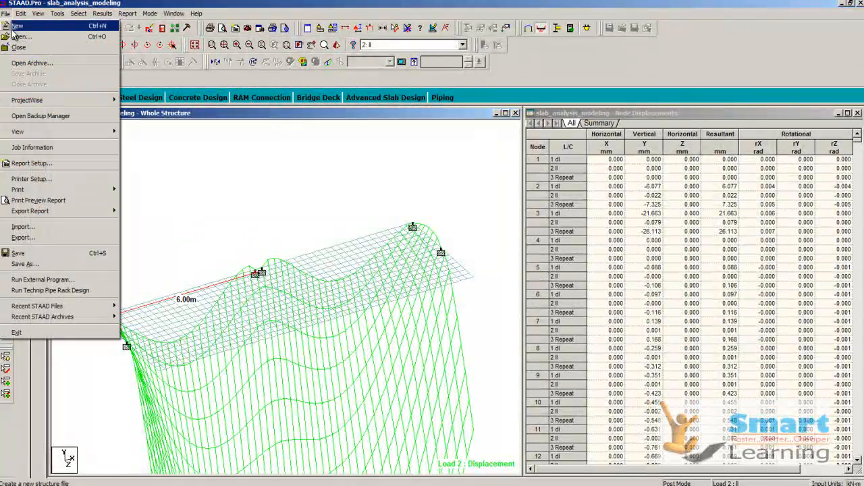
pyautogui.click(20, 50)
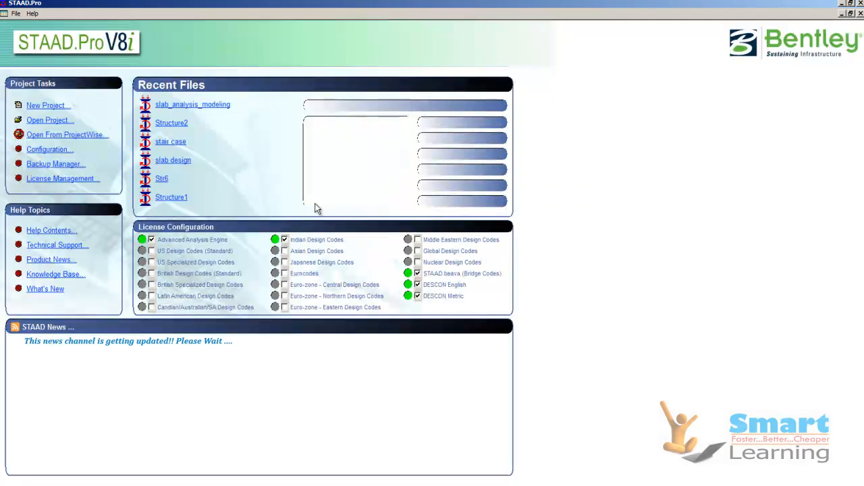
pyautogui.click(55, 120)
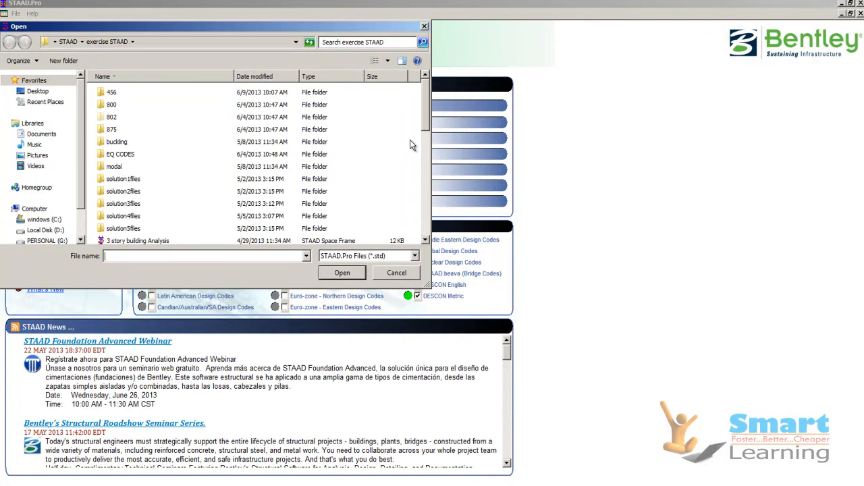
pyautogui.moveTo(423, 119); pyautogui.dragTo(424, 200)
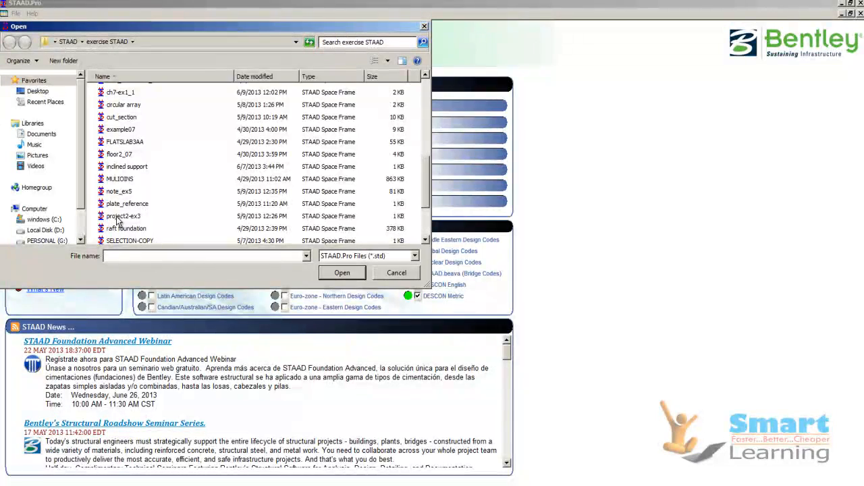
pyautogui.click(117, 193)
pyautogui.scroll(3, 120, 168)
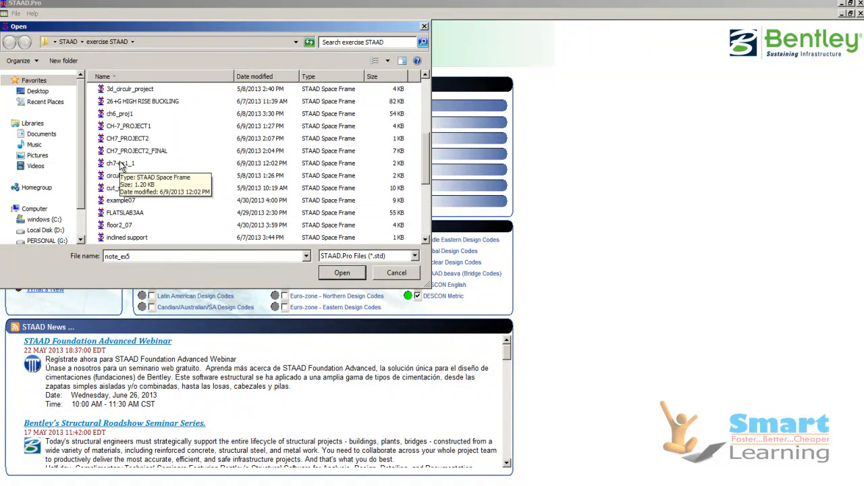
pyautogui.scroll(-1, 131, 183)
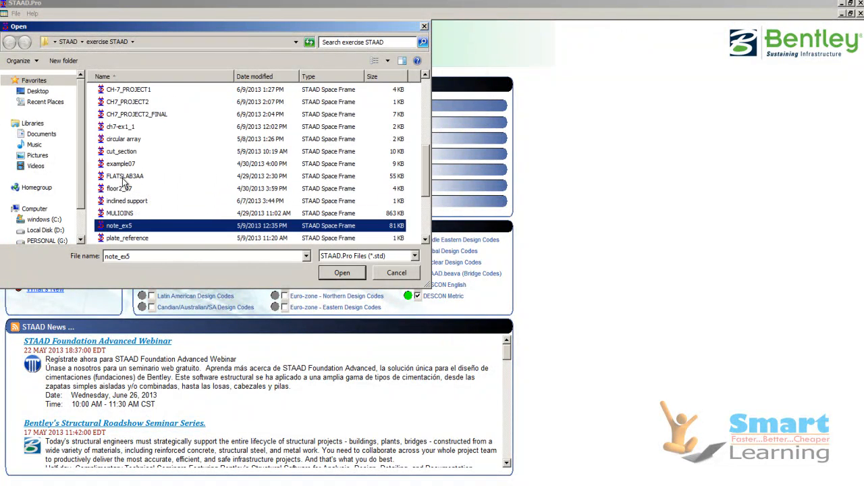
pyautogui.click(122, 215)
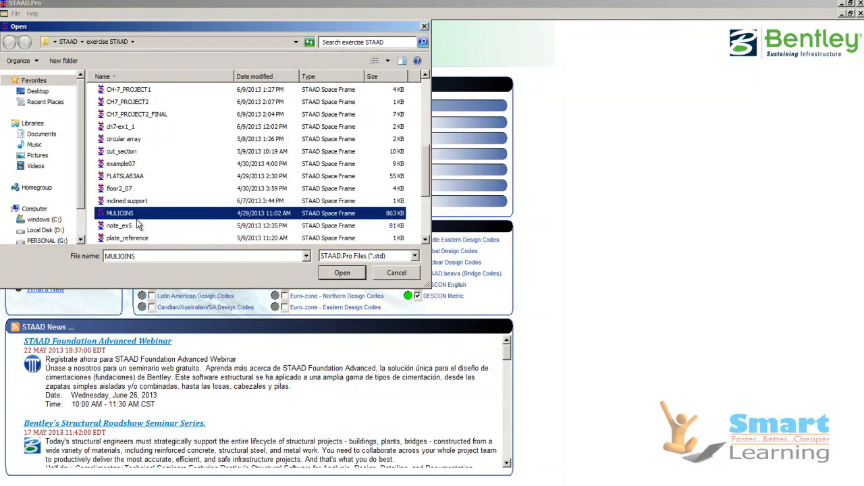
pyautogui.scroll(-2, 135, 223)
pyautogui.click(122, 227)
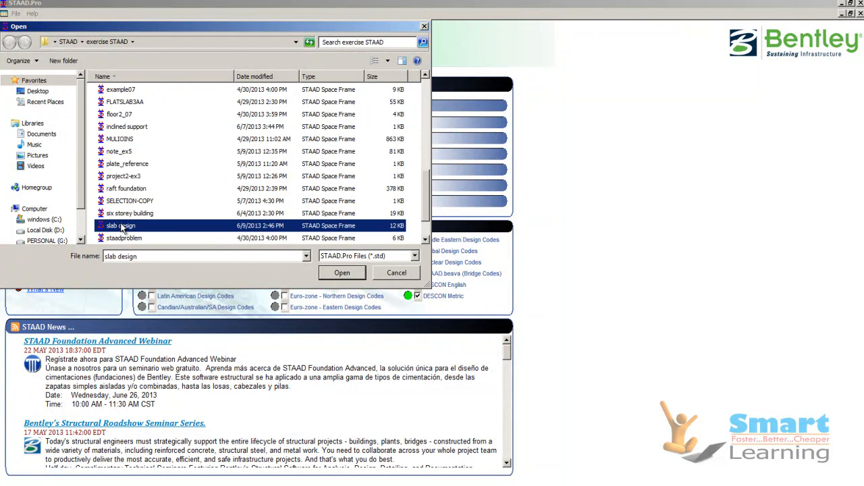
pyautogui.click(330, 273)
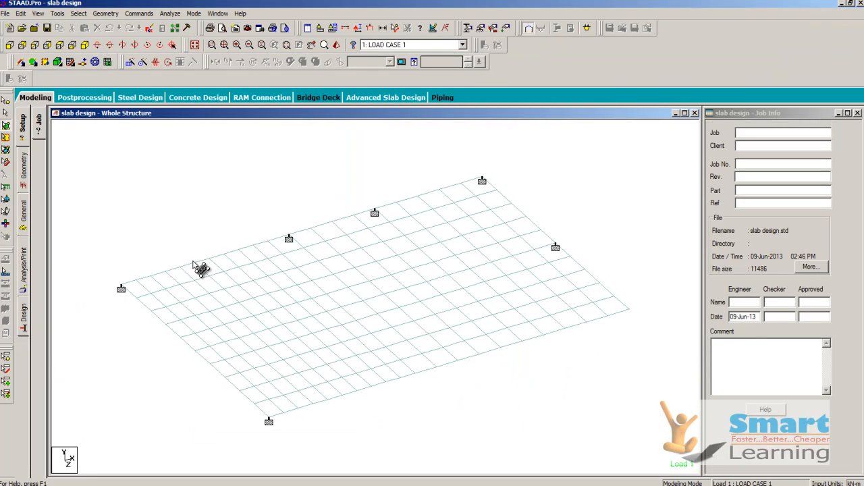
pyautogui.click(382, 27)
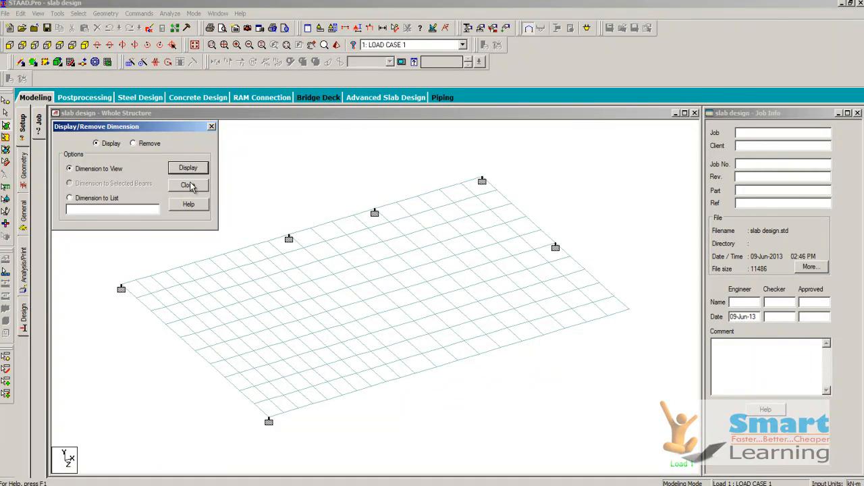
pyautogui.click(188, 185)
pyautogui.click(382, 28)
pyautogui.click(182, 186)
# Step: Measure the node-to-node distance between the two corner supports along the slab's rear edge
pyautogui.click(396, 28)
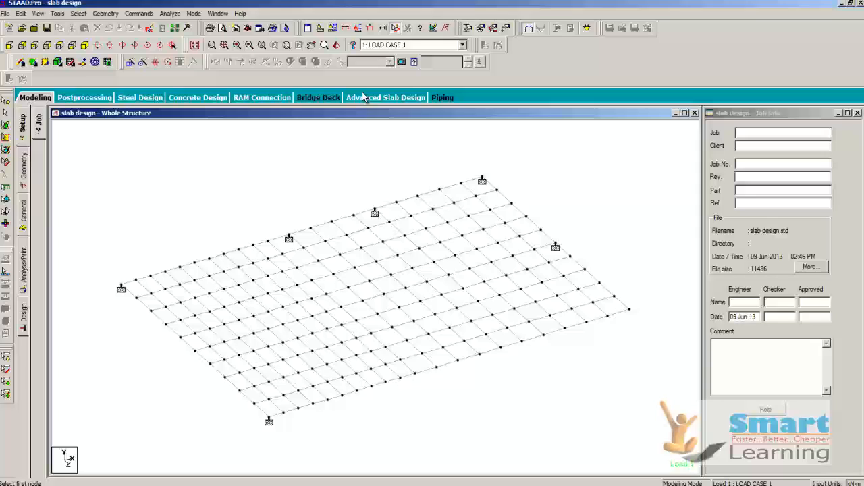
pyautogui.click(121, 289)
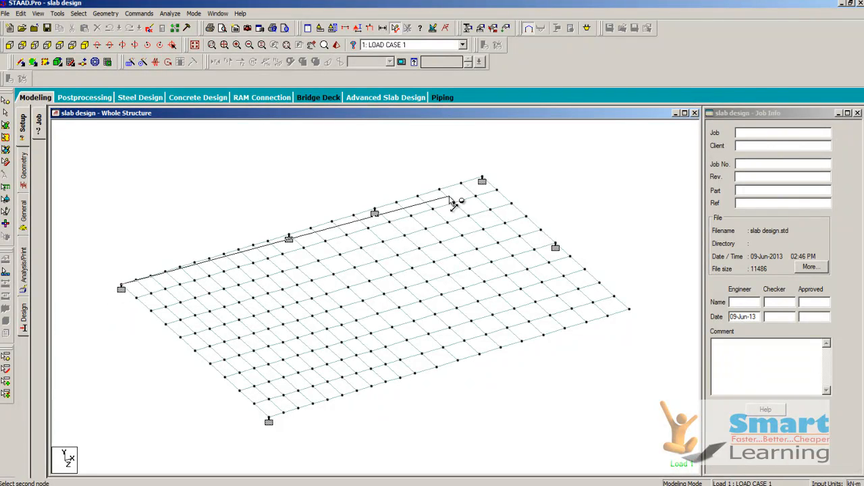
pyautogui.click(482, 180)
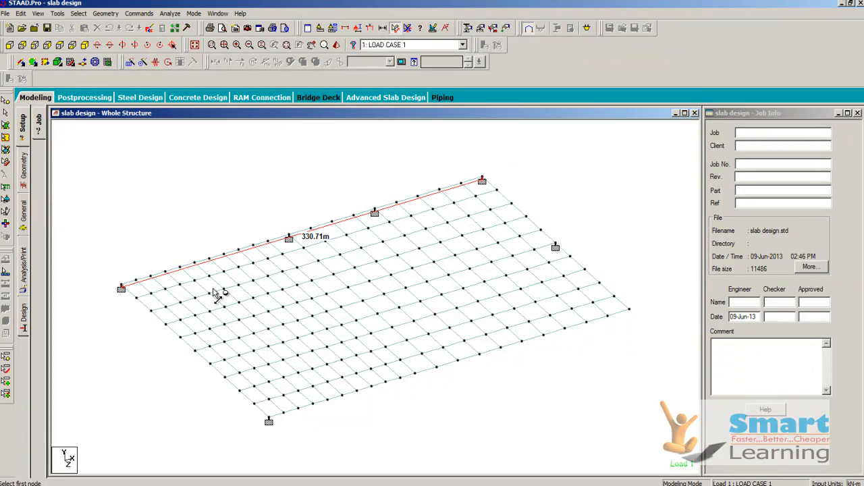
pyautogui.scroll(-1, 359, 232)
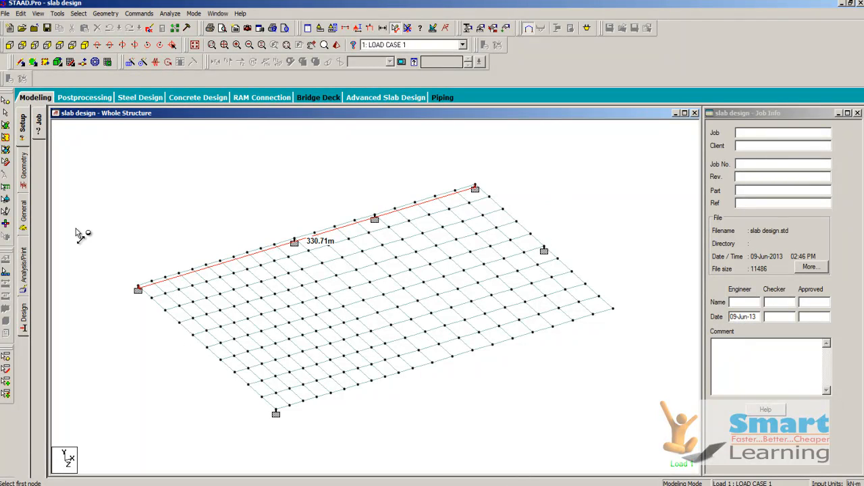
# Step: Examine the slab's plate property, the selfweight in load case 1 and the full-plate pressure in load case 2
pyautogui.click(25, 177)
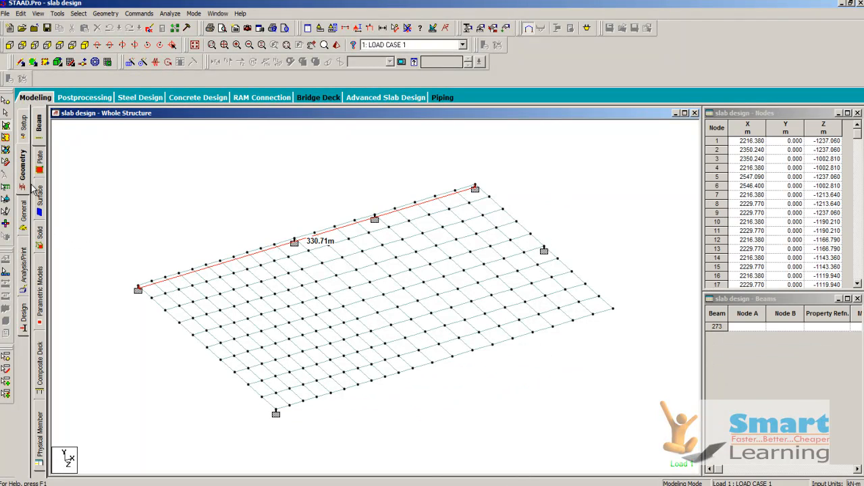
pyautogui.click(22, 221)
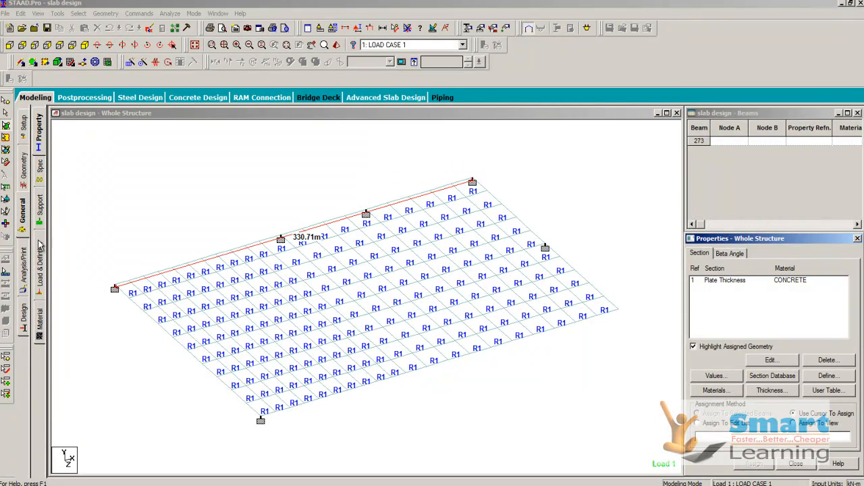
pyautogui.click(40, 251)
pyautogui.click(693, 133)
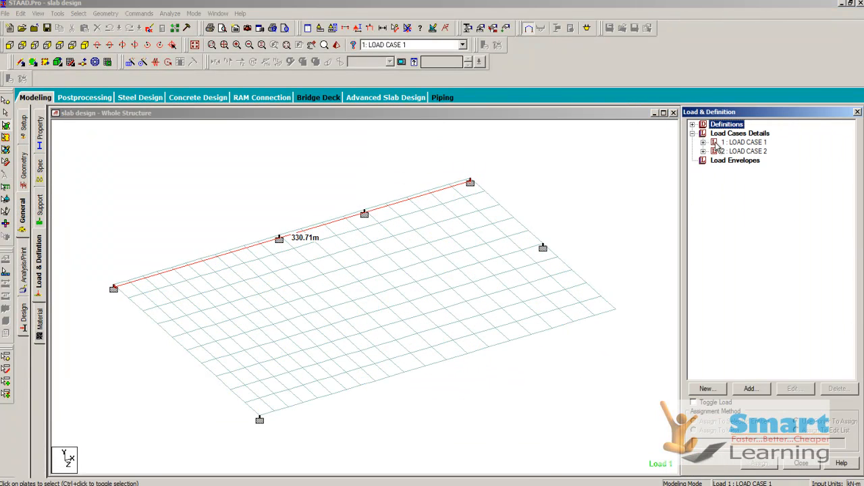
pyautogui.click(703, 143)
pyautogui.click(739, 151)
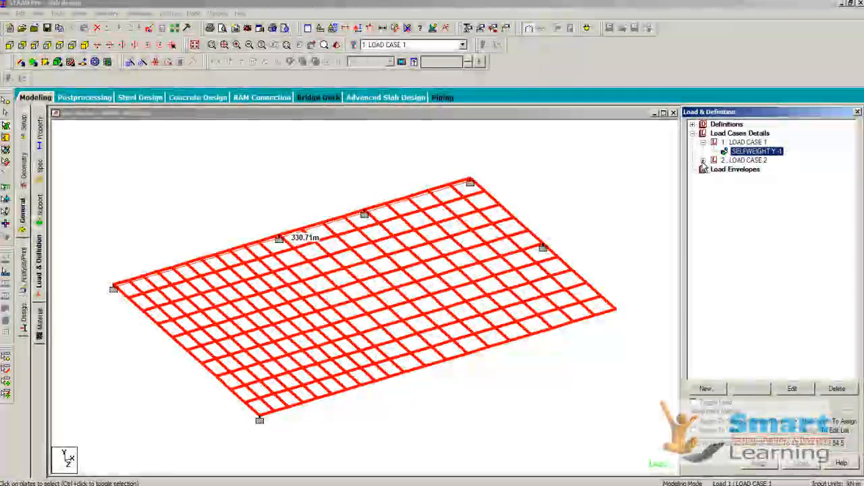
pyautogui.click(703, 160)
pyautogui.click(757, 169)
pyautogui.doubleClick(754, 170)
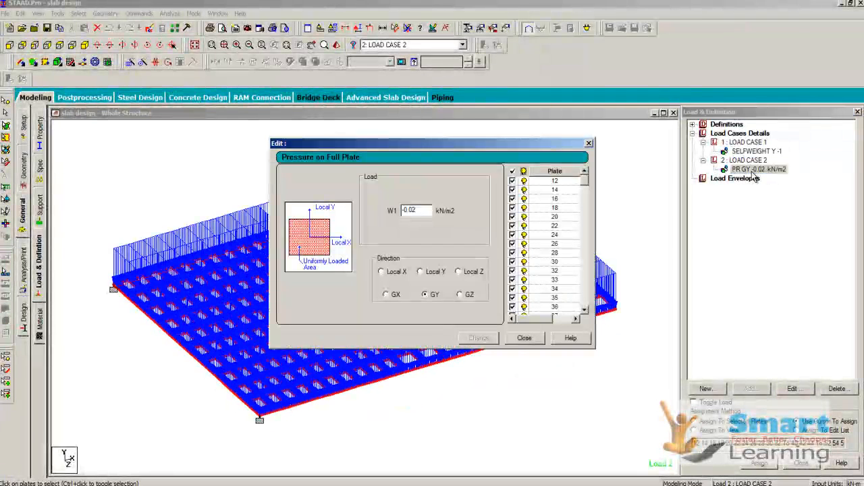
pyautogui.click(525, 338)
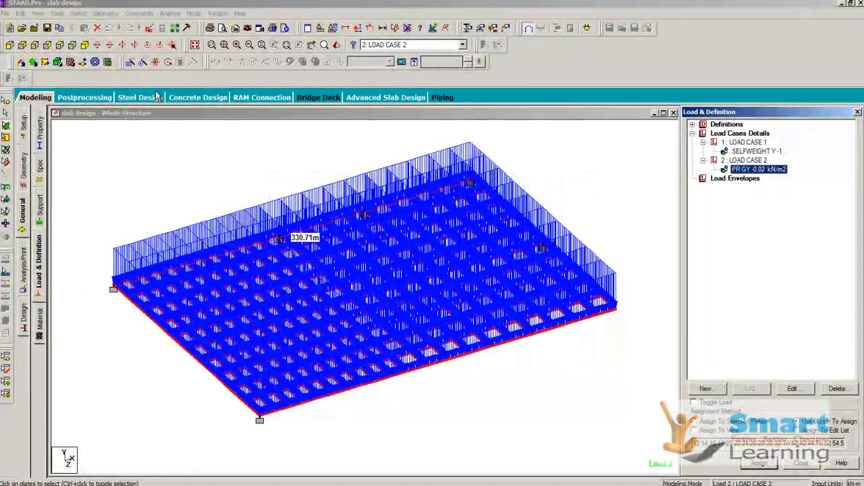
# Step: Run the slab design analysis and open its results in post-processing mode with load cases 1 and 2 selected
pyautogui.click(193, 14)
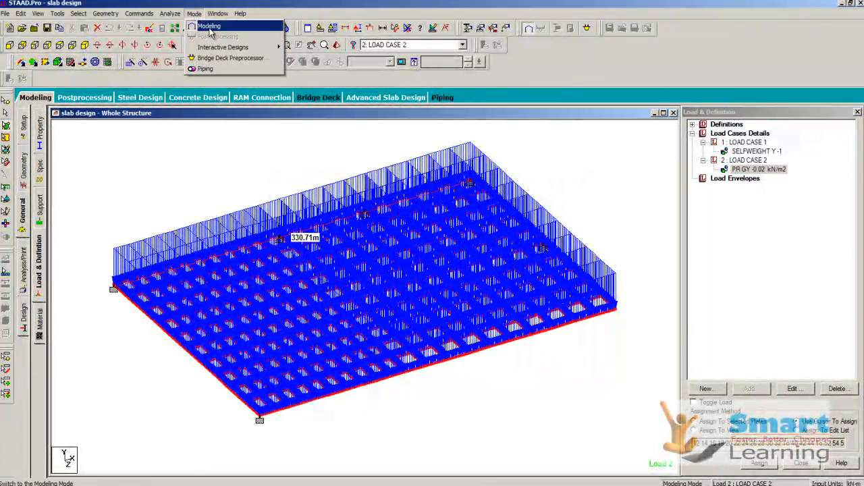
pyautogui.moveTo(212, 20)
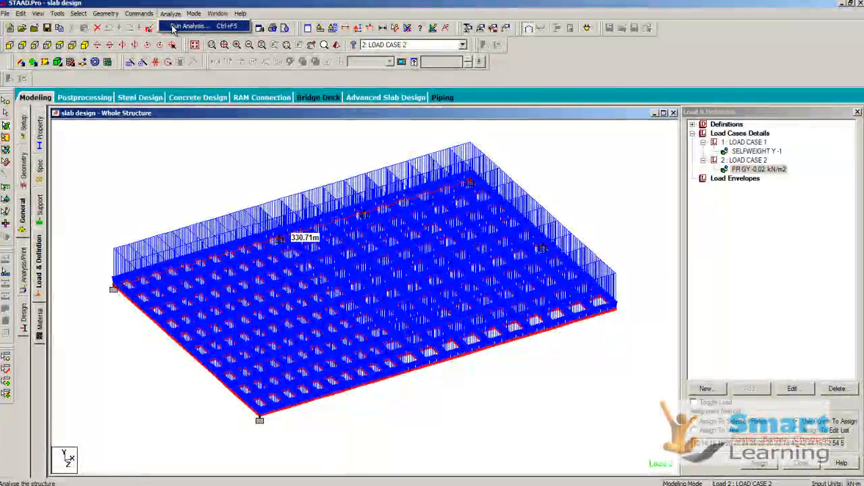
pyautogui.click(174, 28)
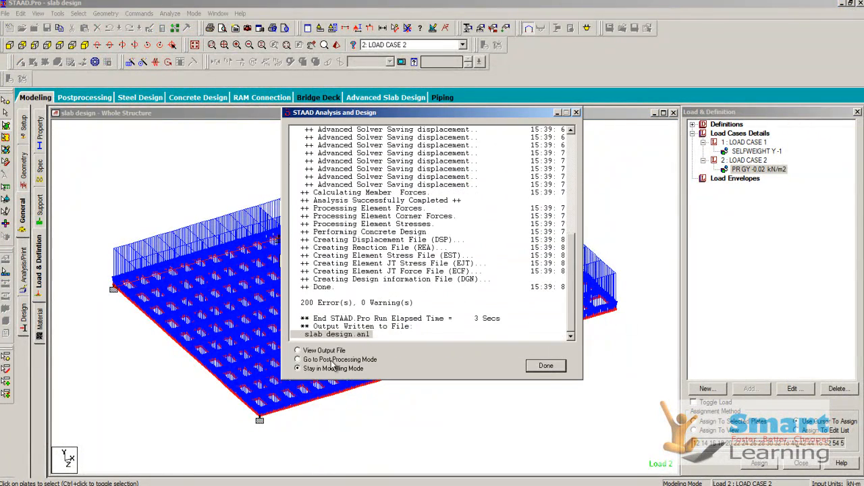
pyautogui.click(298, 360)
pyautogui.click(546, 366)
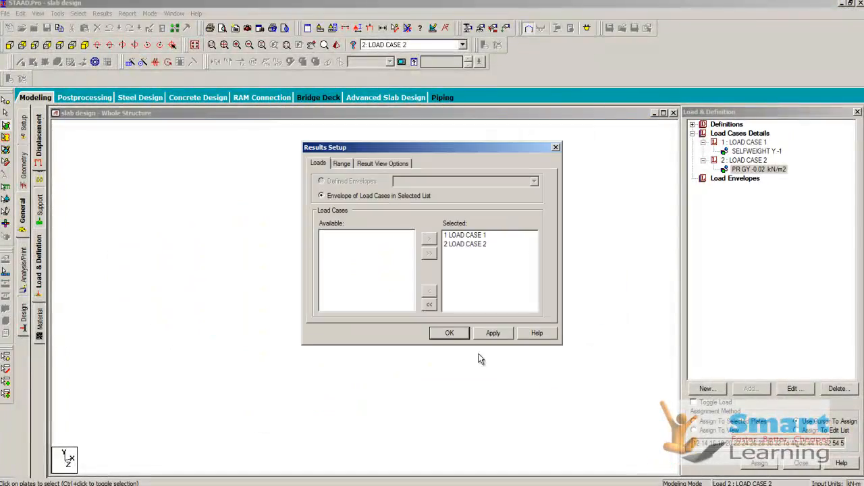
pyautogui.click(449, 333)
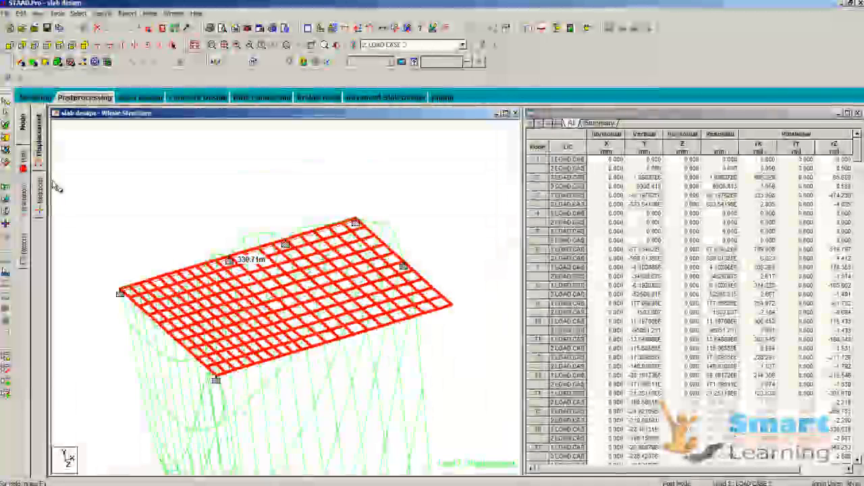
# Step: Plot the Max Von Mis plate stress contour for load case 2 with normal fill
pyautogui.click(23, 172)
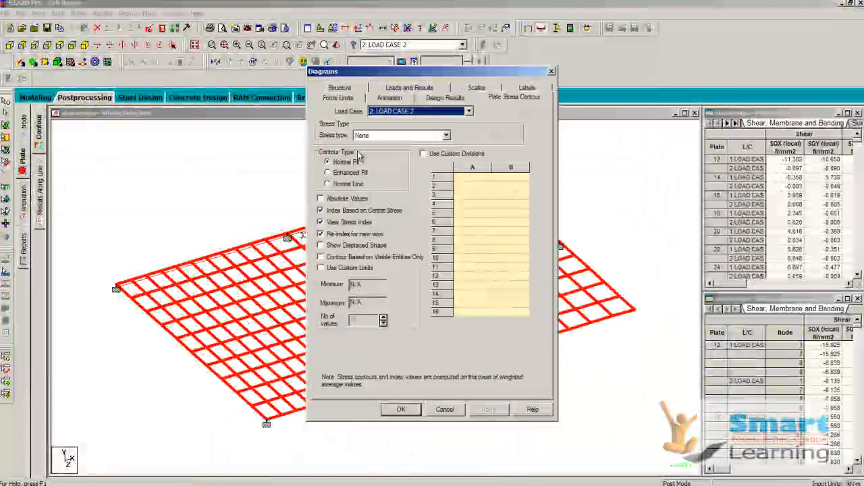
pyautogui.click(375, 137)
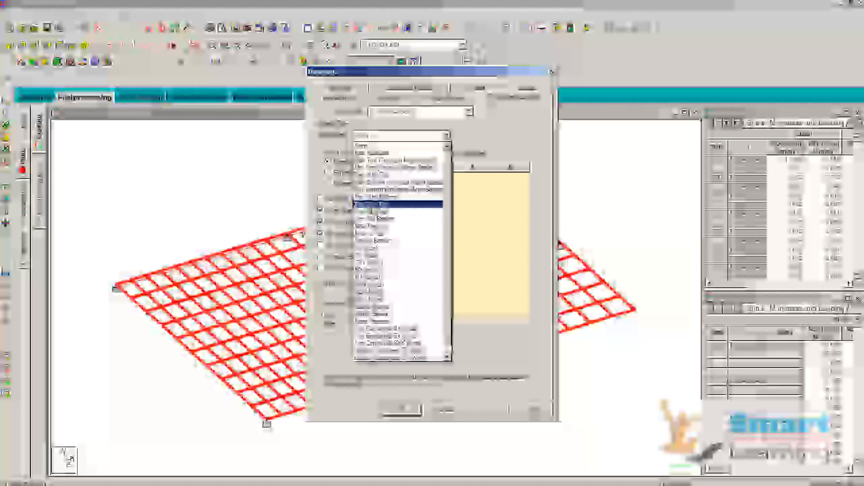
pyautogui.click(398, 203)
pyautogui.click(403, 409)
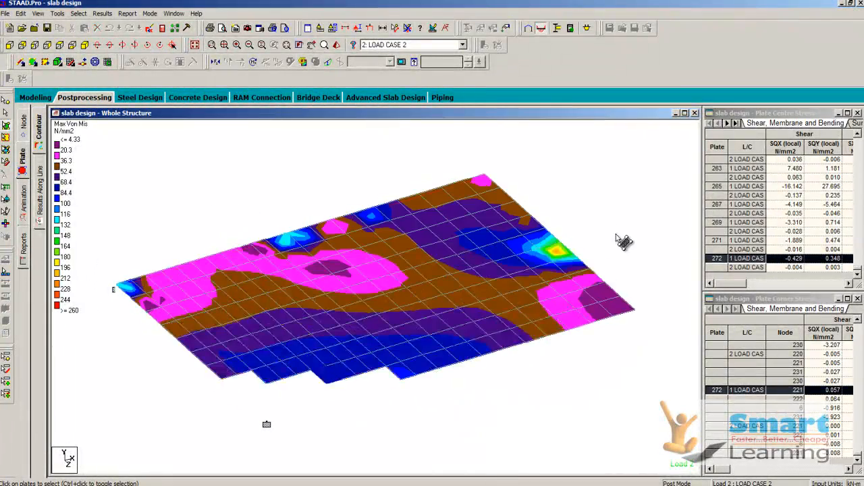
# Step: Inspect the stress contour around the slab's supports and review the deflected shape and vertical node displacements for load cases 1 and 2
pyautogui.scroll(4, 520, 264)
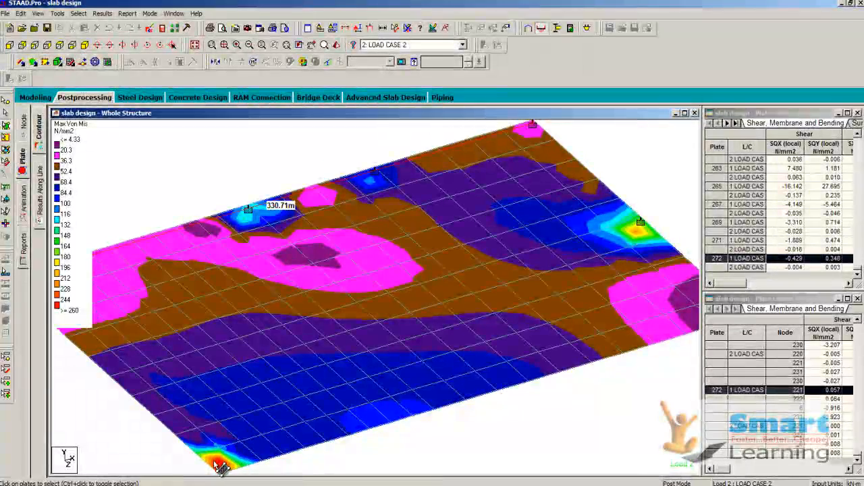
pyautogui.scroll(-1, 276, 299)
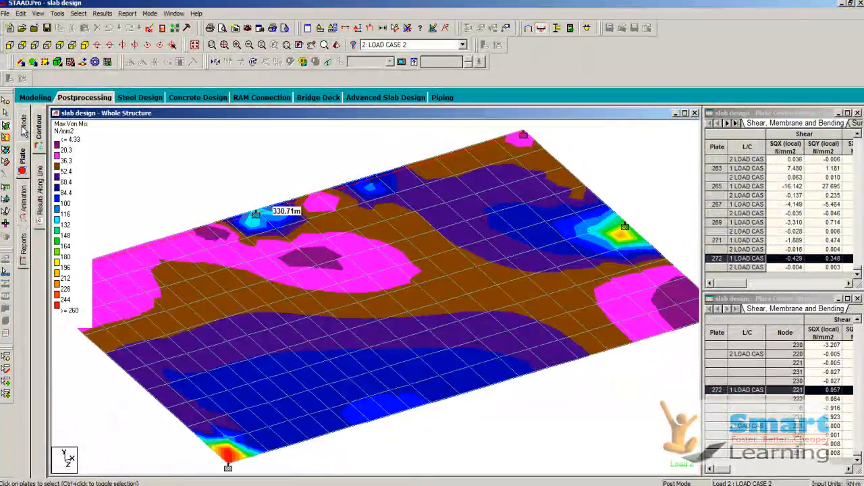
pyautogui.click(24, 130)
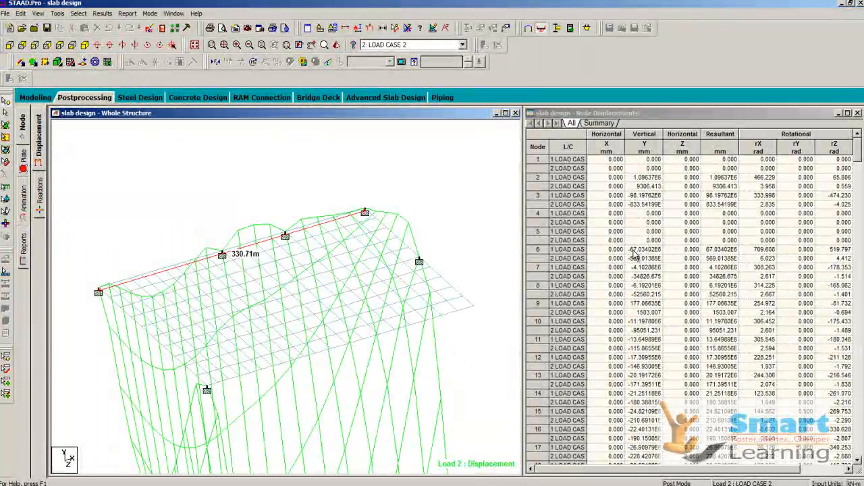
pyautogui.click(635, 252)
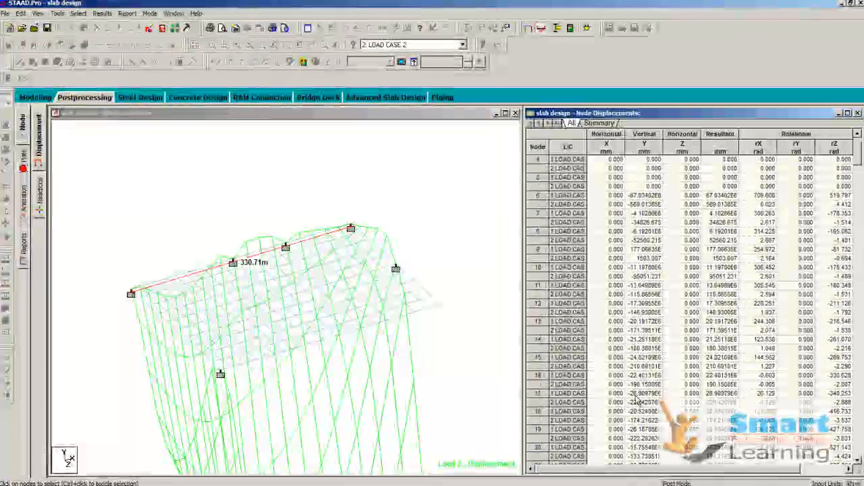
pyautogui.scroll(-2, 637, 401)
pyautogui.scroll(-2, 632, 356)
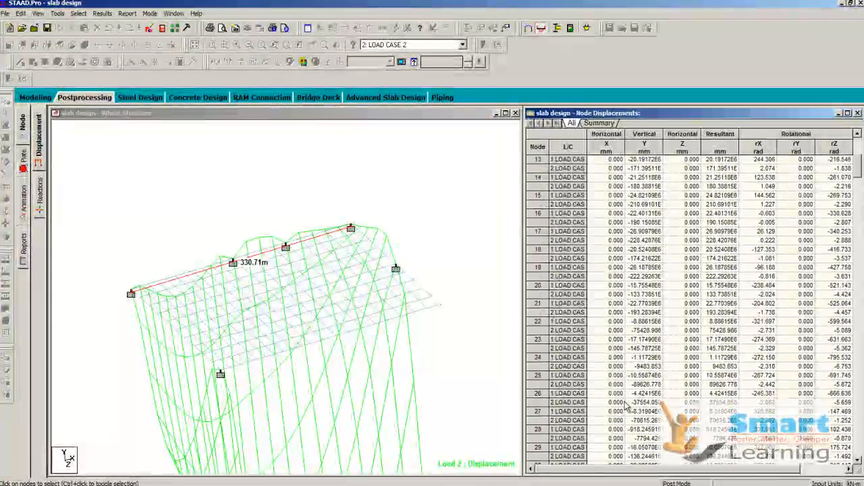
pyautogui.click(403, 229)
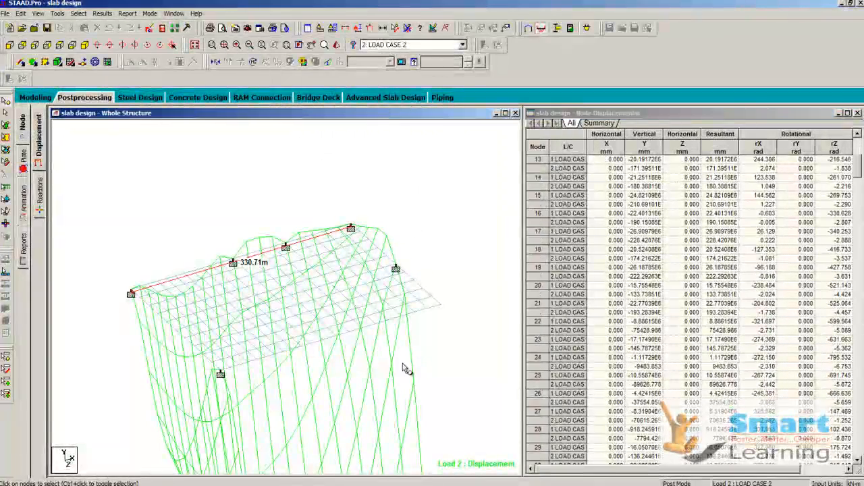
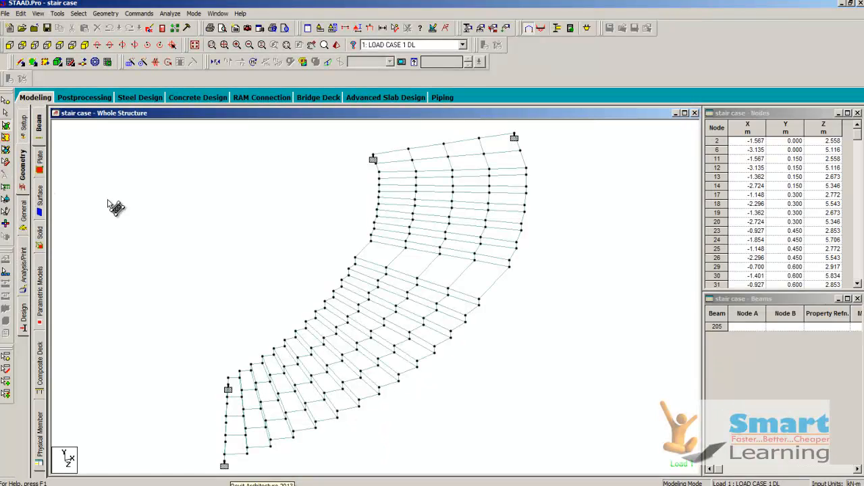
# Step: Examine the plate thickness property assigned to the staircase elements
pyautogui.click(23, 227)
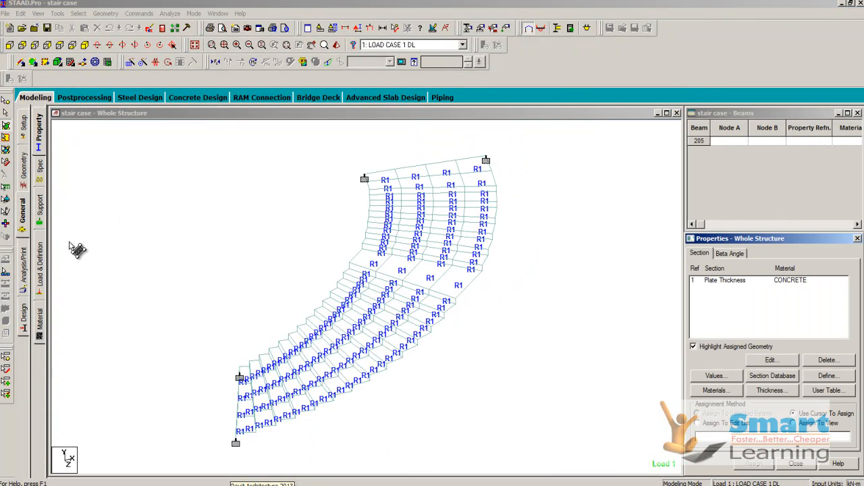
pyautogui.doubleClick(746, 281)
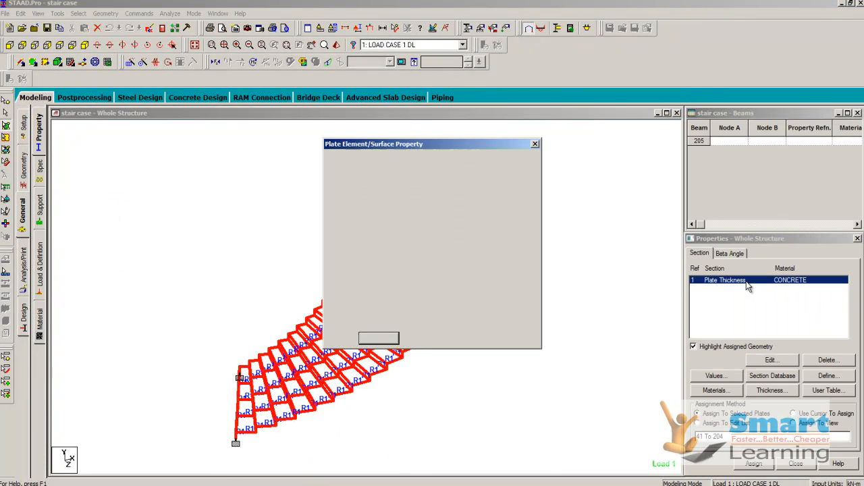
pyautogui.click(471, 338)
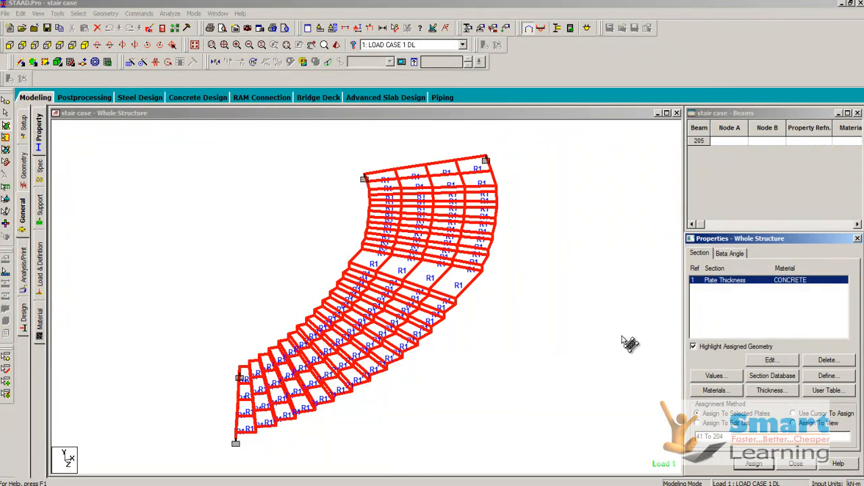
# Step: Examine the full-plate pressure in load case 1, including its value, direction and the plates it loads
pyautogui.click(38, 266)
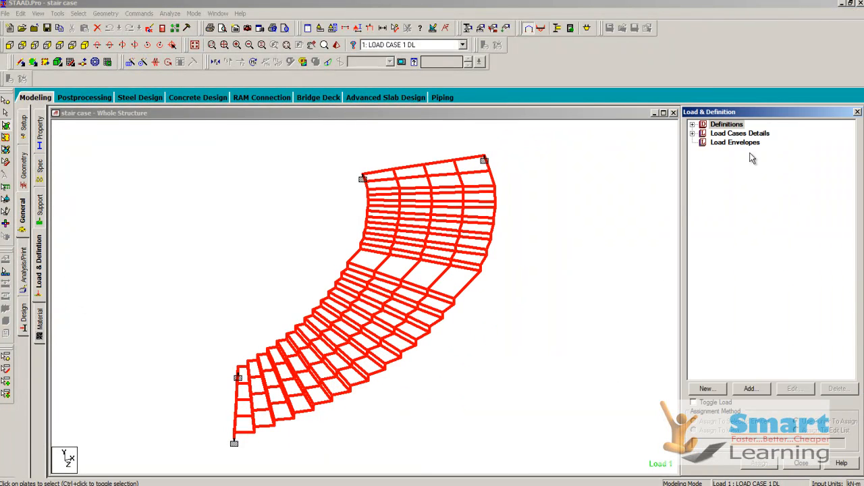
pyautogui.click(692, 133)
pyautogui.click(703, 143)
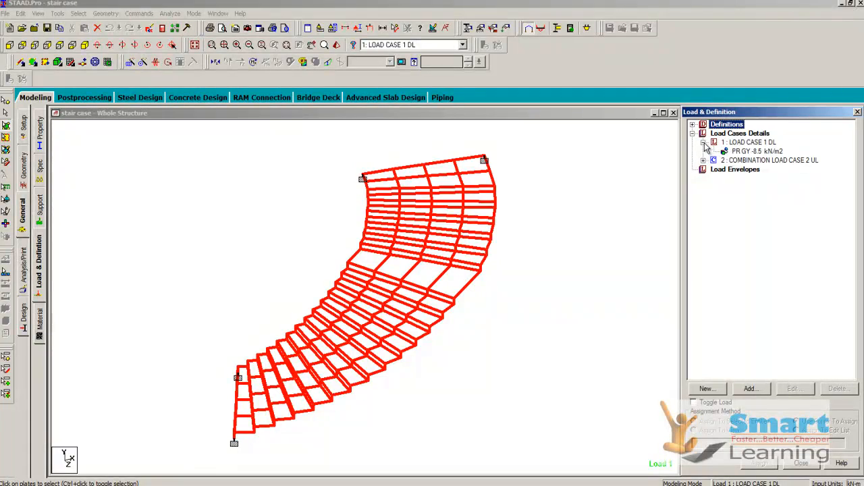
pyautogui.click(749, 152)
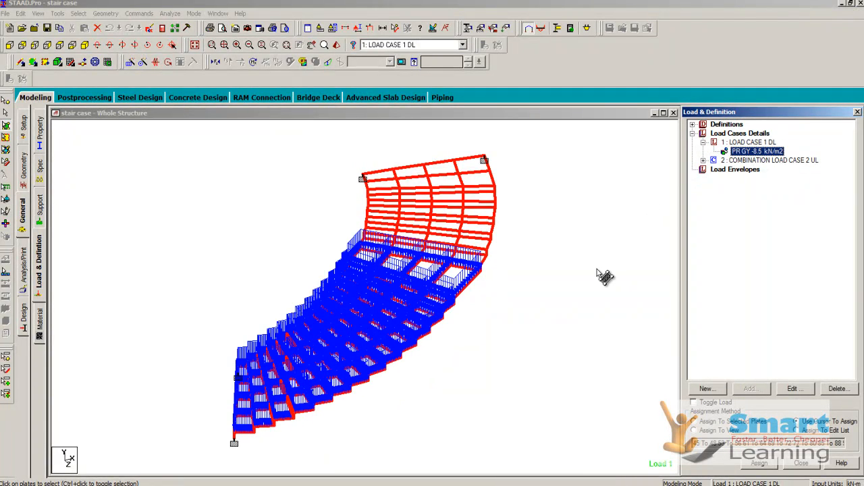
pyautogui.doubleClick(757, 152)
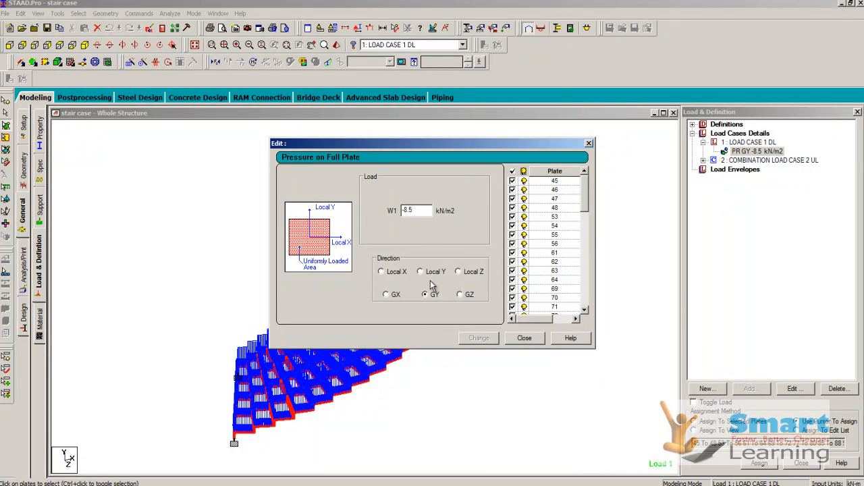
pyautogui.click(537, 341)
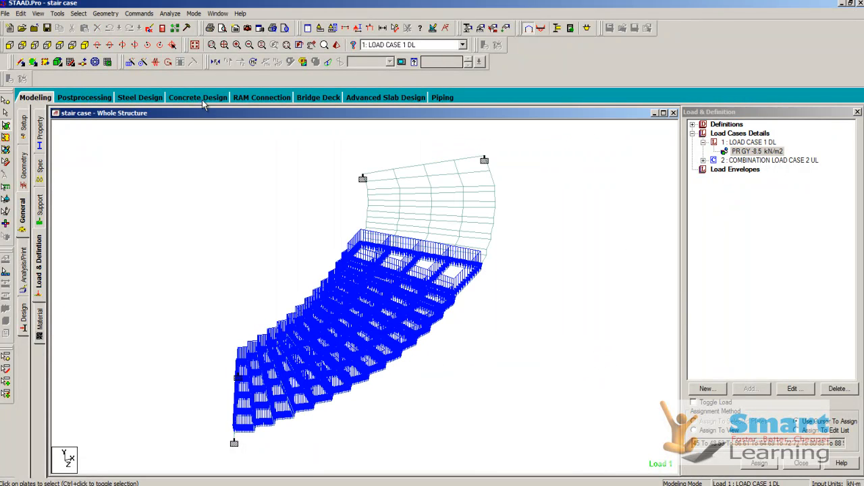
# Step: Run the staircase analysis and open its results in post-processing mode with load case 1 and combination load case 2 selected
pyautogui.click(171, 14)
pyautogui.click(186, 25)
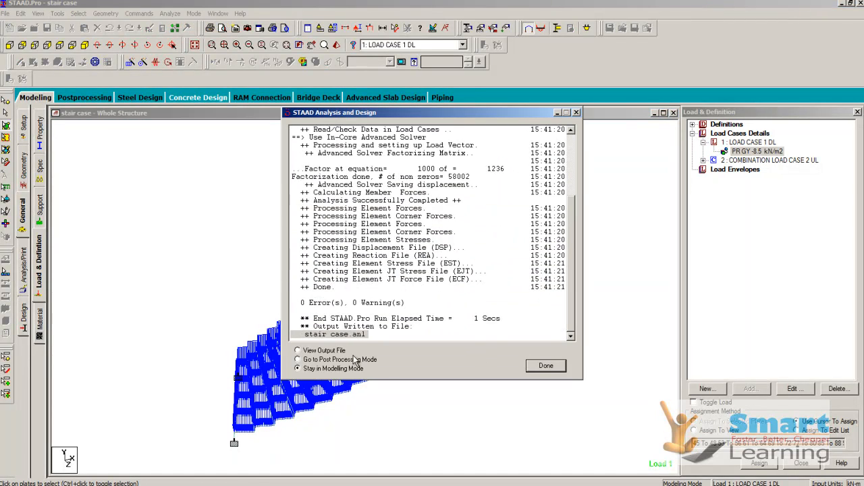
pyautogui.click(336, 361)
pyautogui.click(539, 368)
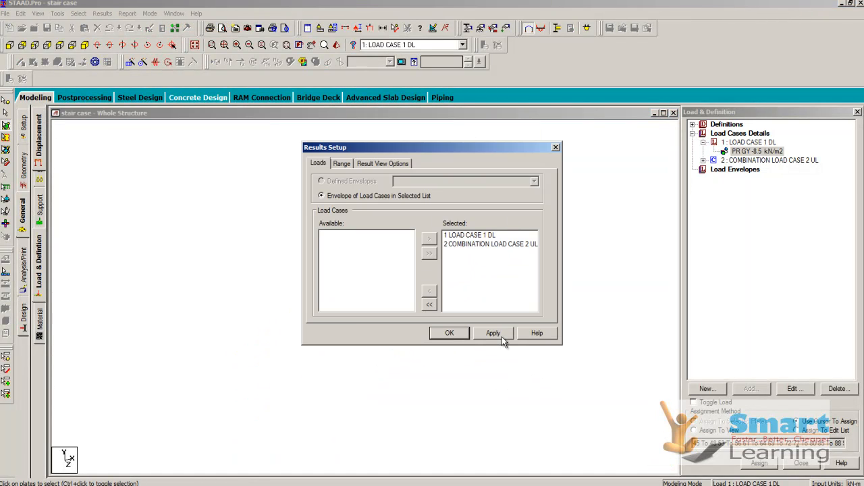
pyautogui.click(449, 333)
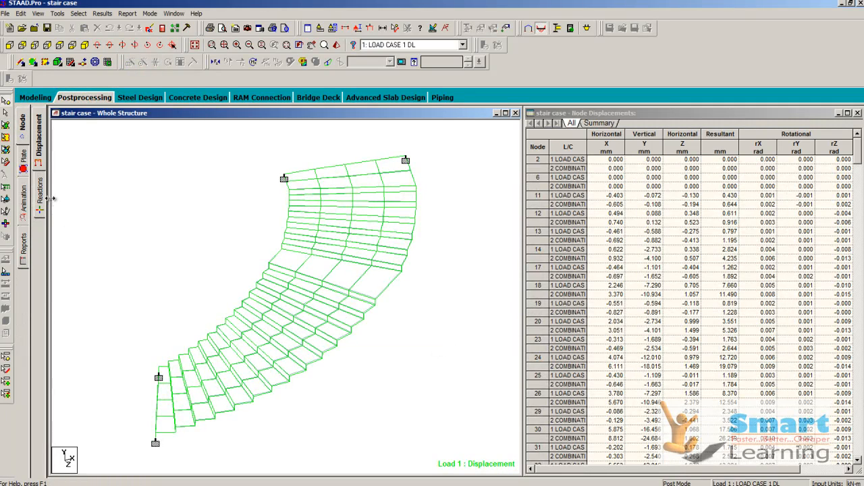
# Step: Plot the Von Mis Top plate stress contour for load case 1 with normal fill
pyautogui.click(24, 157)
pyautogui.click(378, 135)
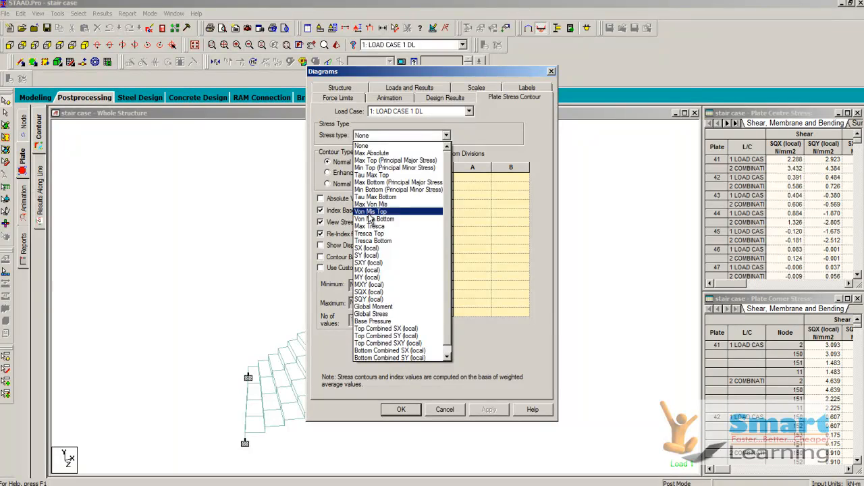
pyautogui.click(369, 213)
pyautogui.click(488, 410)
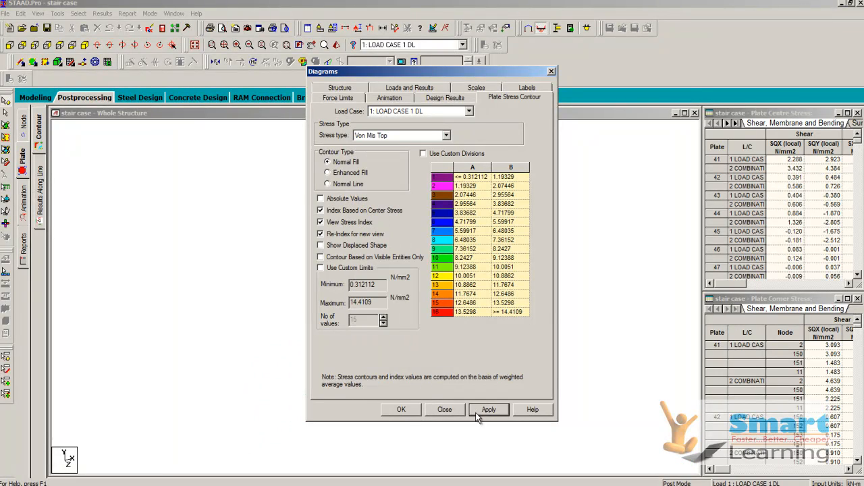
pyautogui.click(401, 410)
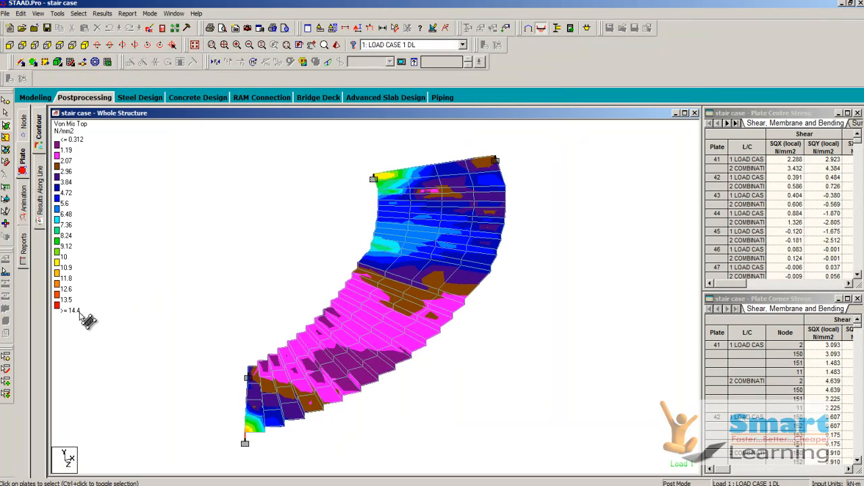
# Step: Inspect the stress contour across the staircase against its legend and animate the deflection for load case 1
pyautogui.moveTo(299, 294); pyautogui.dragTo(293, 255)
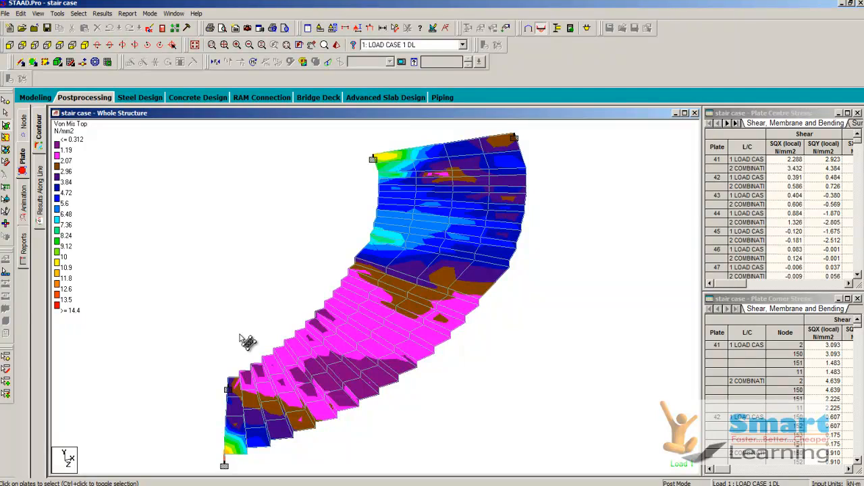
pyautogui.moveTo(299, 309); pyautogui.dragTo(297, 314)
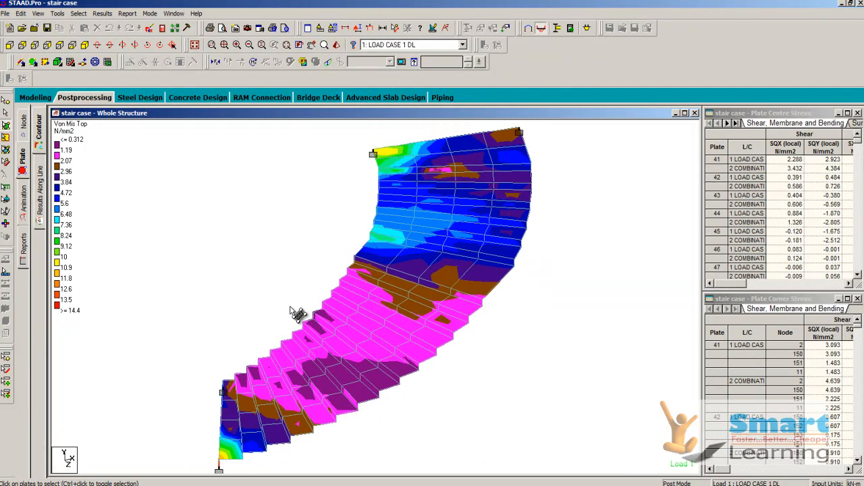
pyautogui.scroll(1, 318, 290)
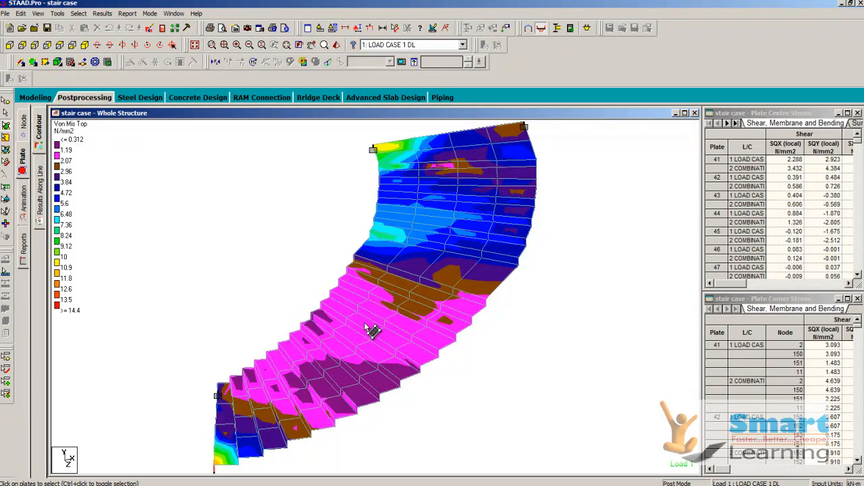
pyautogui.scroll(2, 372, 328)
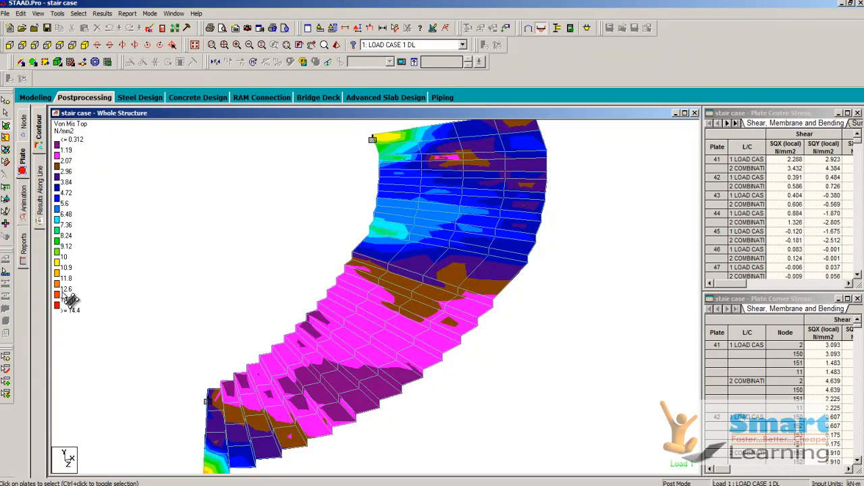
pyautogui.scroll(1, 287, 441)
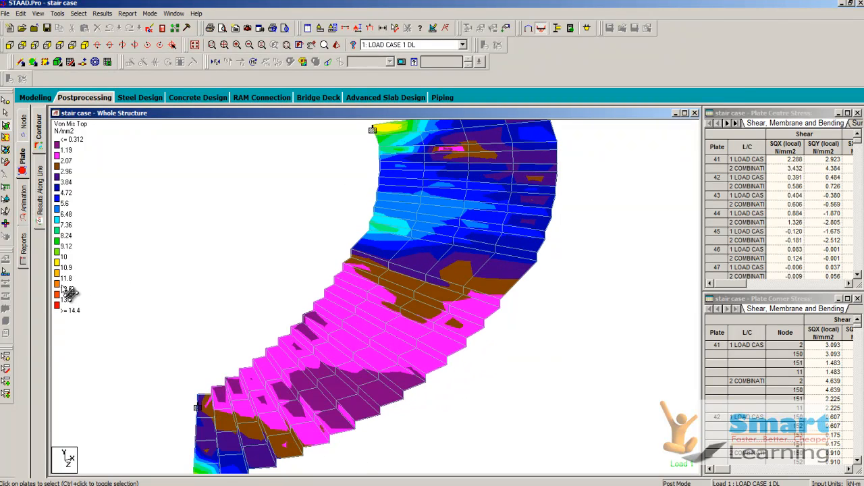
pyautogui.scroll(-2, 435, 256)
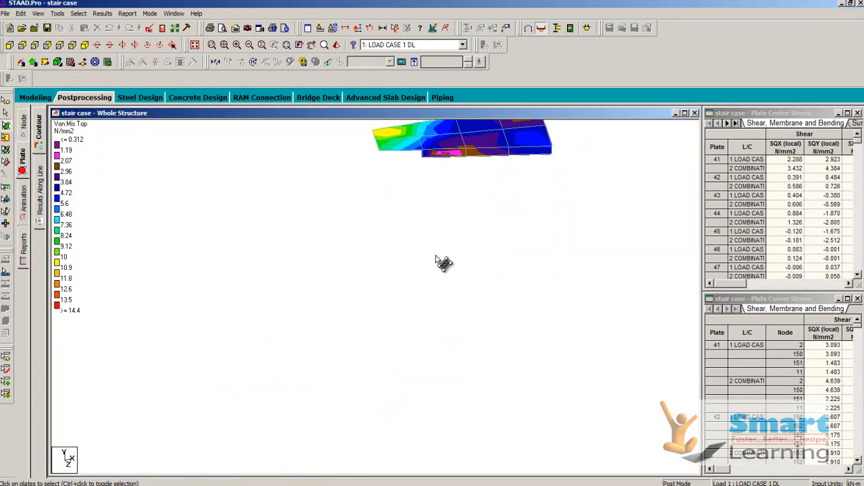
pyautogui.click(23, 203)
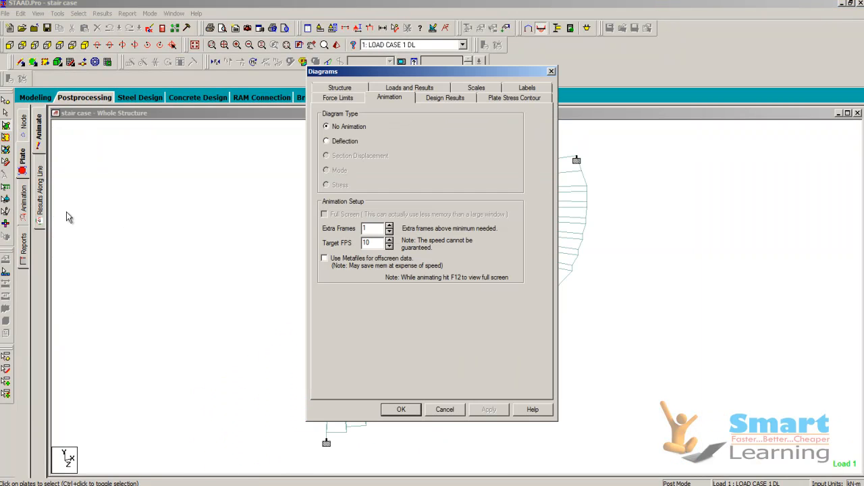
pyautogui.click(401, 410)
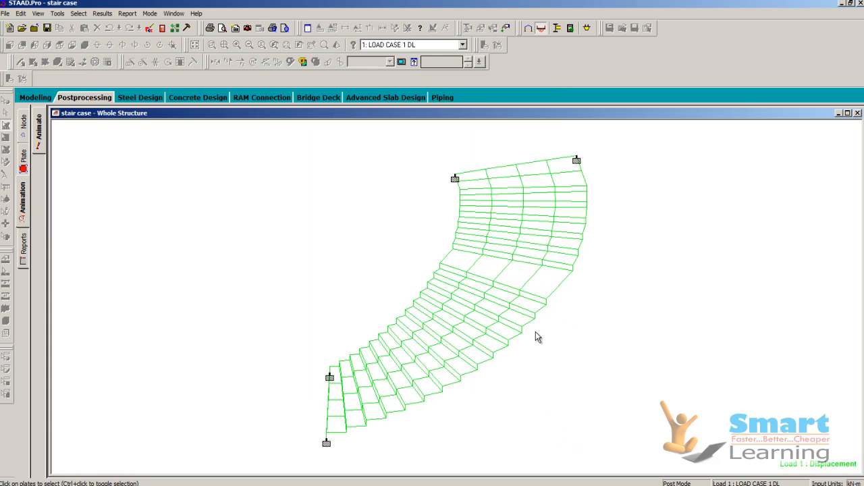
# Step: Return to modeling mode and set the concrete design code to IS456
pyautogui.click(149, 15)
pyautogui.click(151, 24)
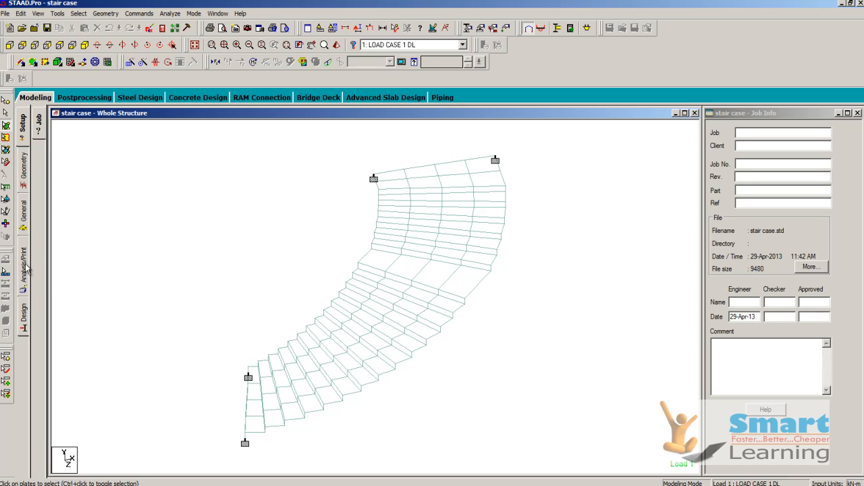
pyautogui.click(21, 313)
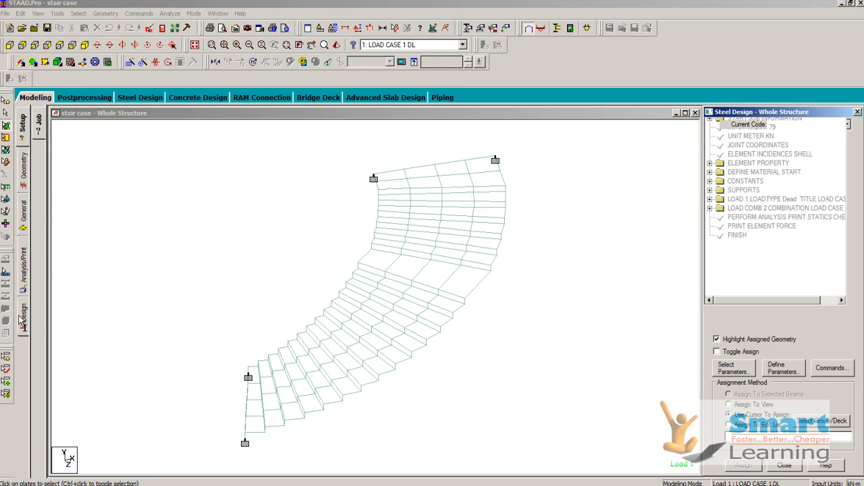
pyautogui.click(42, 172)
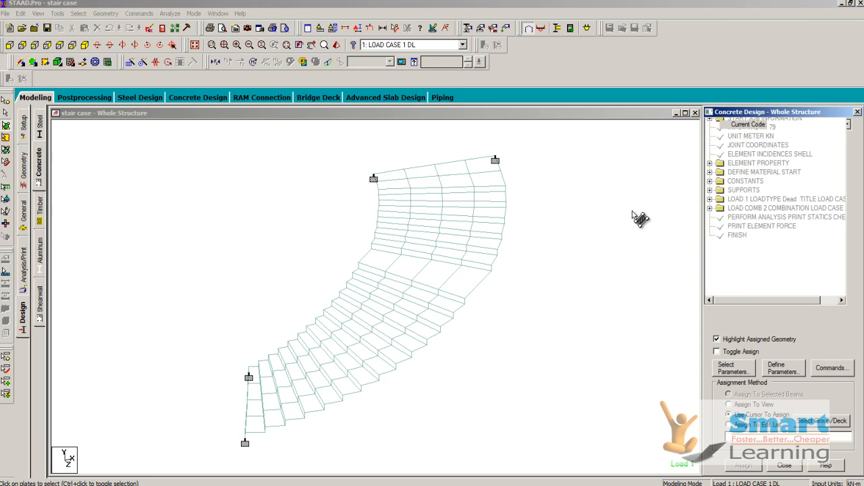
pyautogui.click(807, 127)
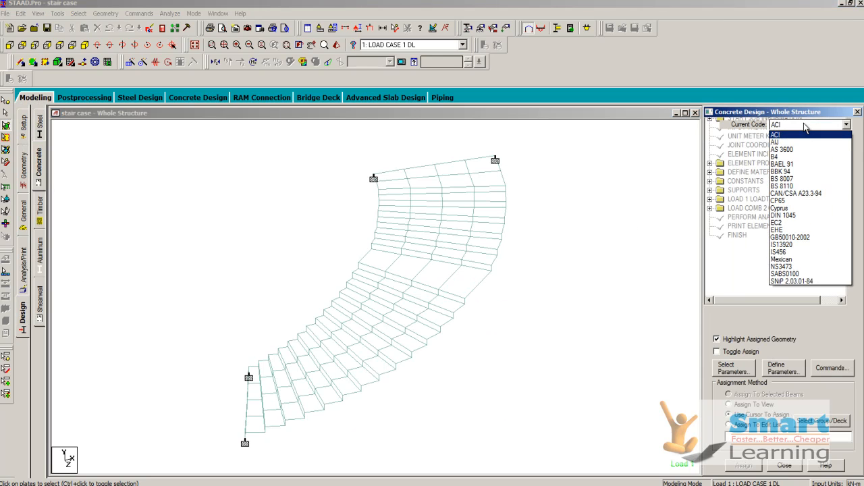
pyautogui.click(782, 254)
# Step: Add the DESIGN SLAB/ELEMENT command to the concrete design
pyautogui.click(830, 367)
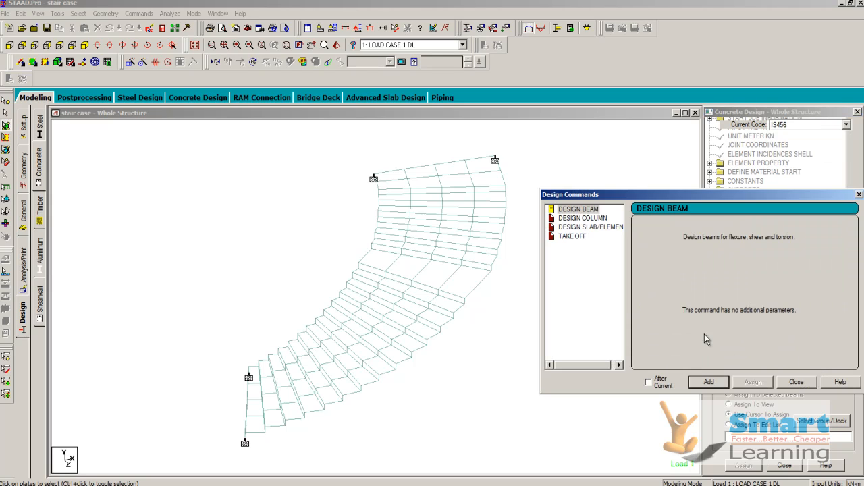
pyautogui.click(588, 227)
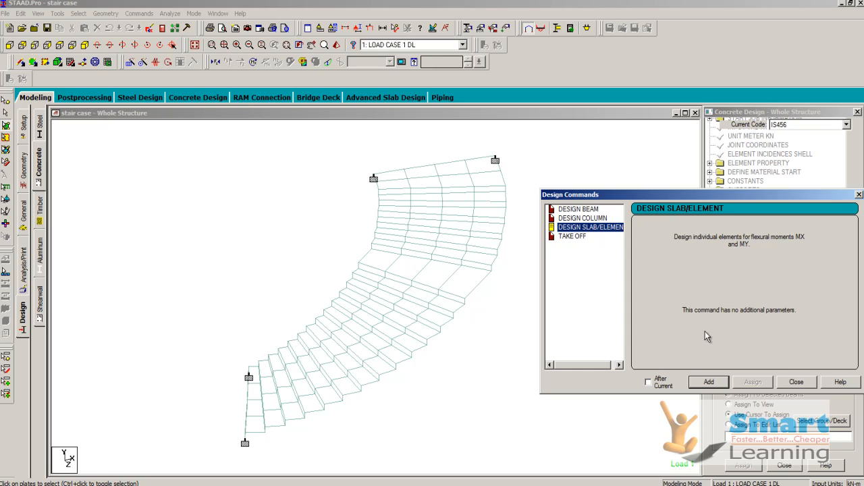
pyautogui.click(713, 384)
pyautogui.click(796, 383)
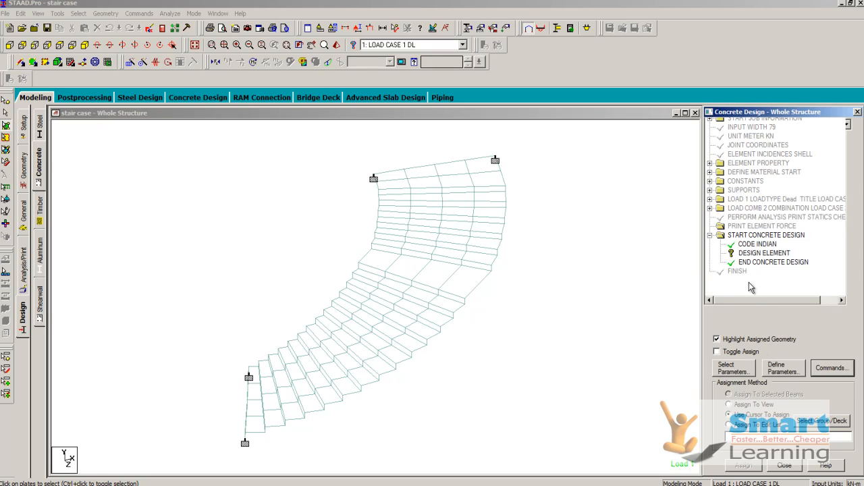
# Step: Assign the DESIGN ELEMENT command to all staircase plates using the Assign To View method
pyautogui.click(747, 254)
pyautogui.moveTo(532, 141); pyautogui.dragTo(147, 457)
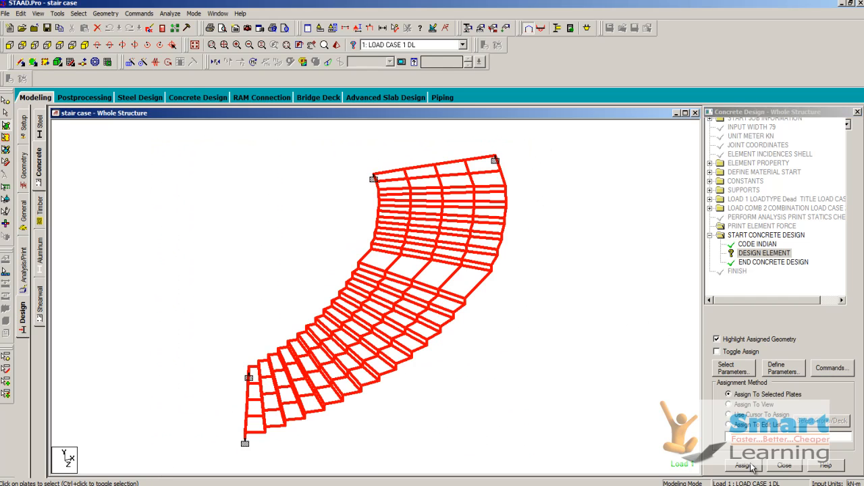
pyautogui.click(753, 405)
pyautogui.click(743, 465)
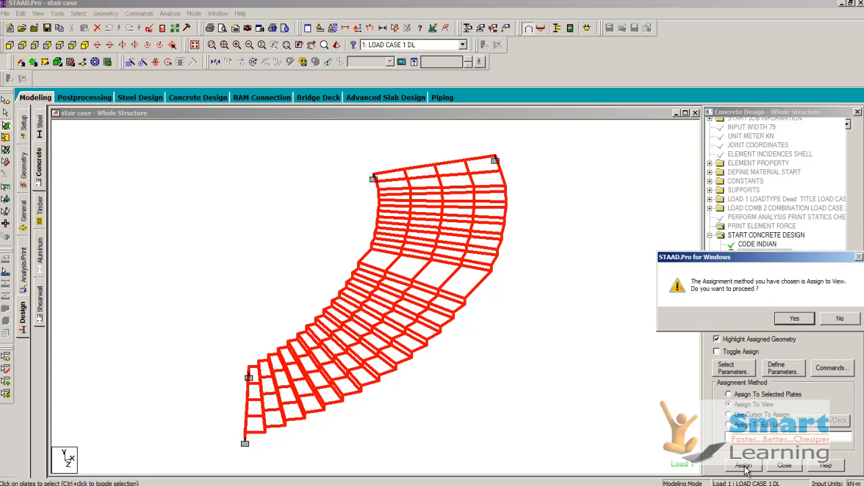
pyautogui.click(795, 319)
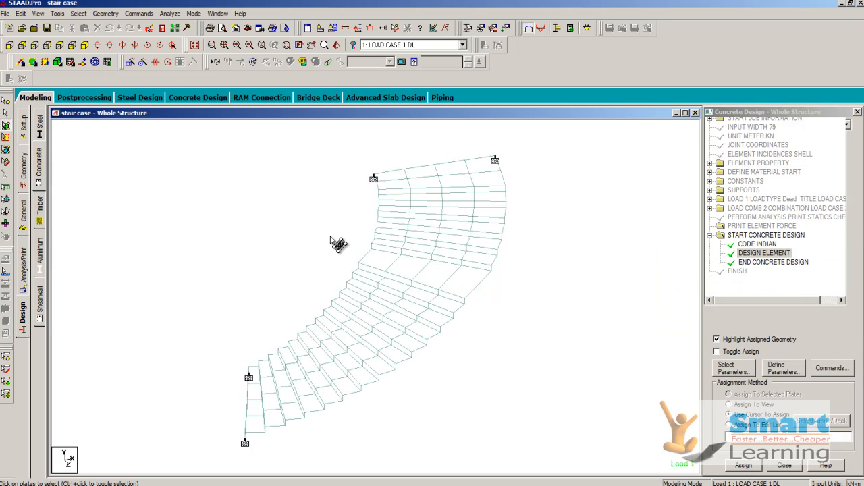
# Step: Run the staircase analysis including the concrete design and open its output file
pyautogui.click(171, 14)
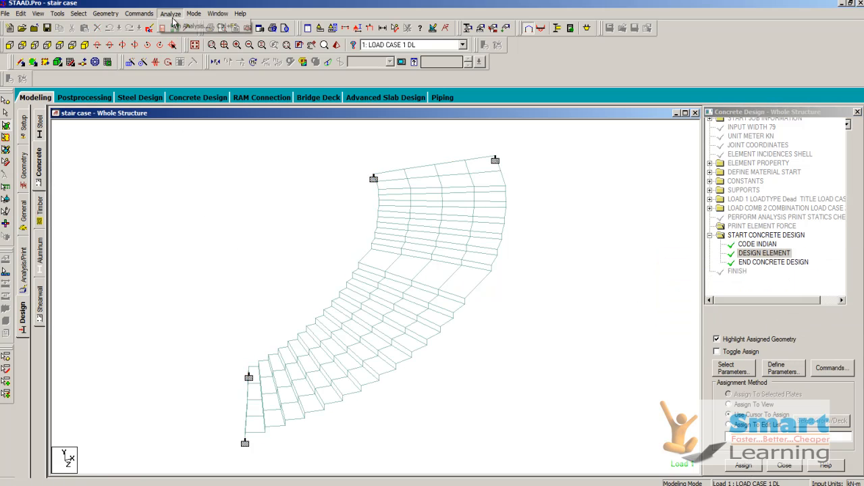
pyautogui.click(175, 26)
pyautogui.click(363, 274)
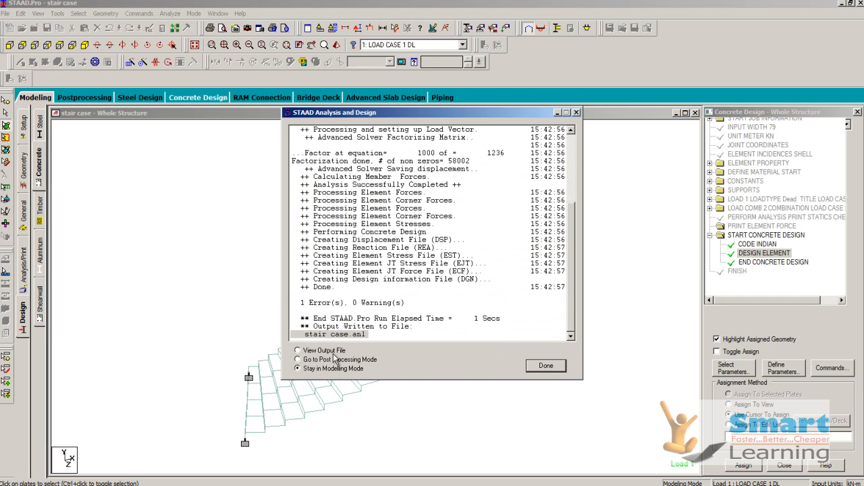
pyautogui.click(325, 302)
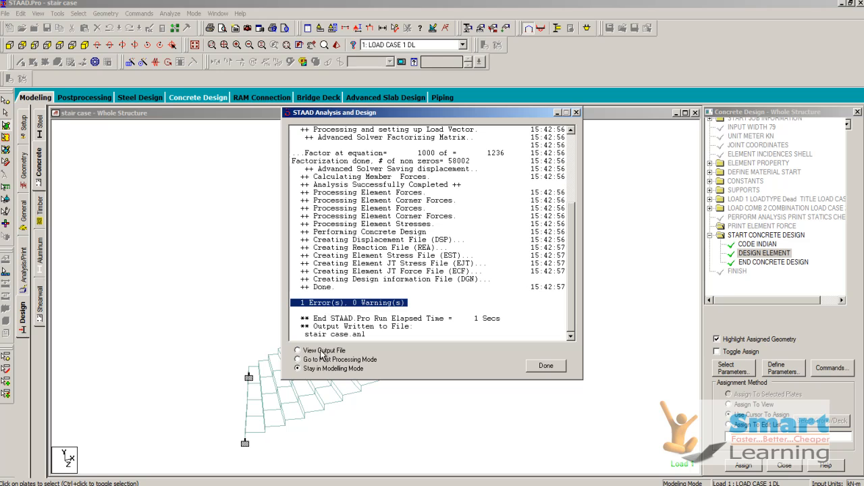
pyautogui.click(324, 350)
pyautogui.press('Return')
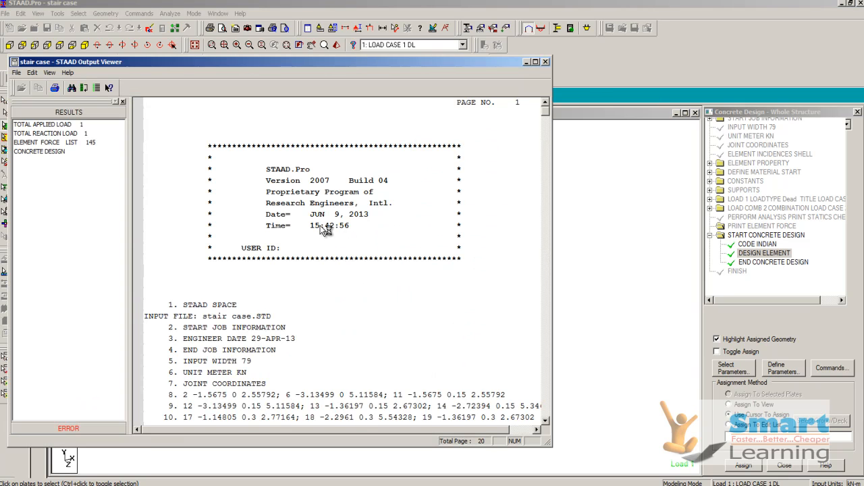
# Step: Review the total applied load, total reaction load, element force list and concrete design results, then close the output file
pyautogui.click(51, 125)
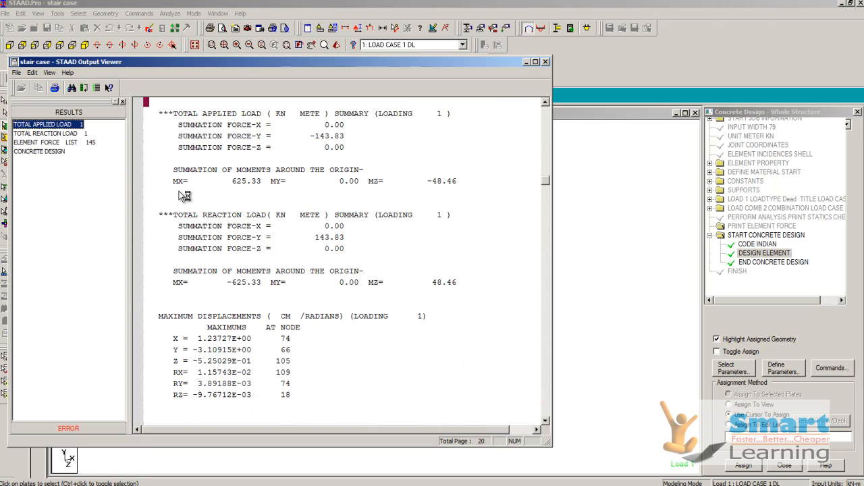
pyautogui.click(54, 135)
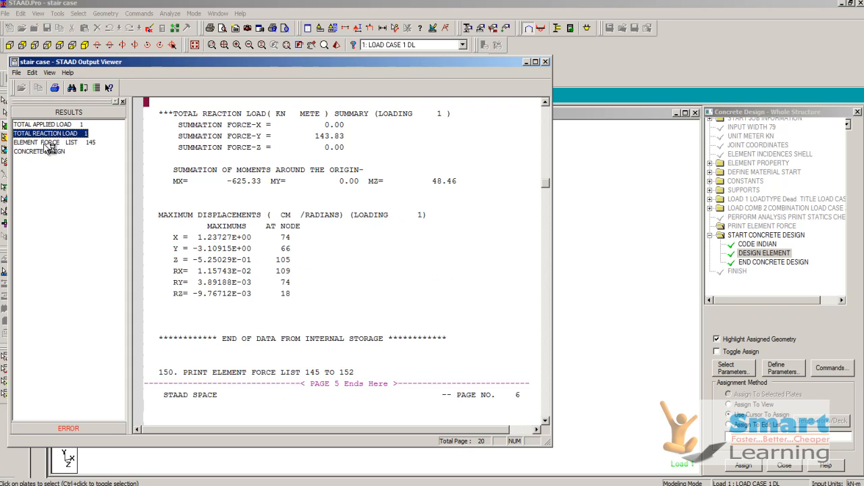
pyautogui.click(46, 143)
pyautogui.click(40, 152)
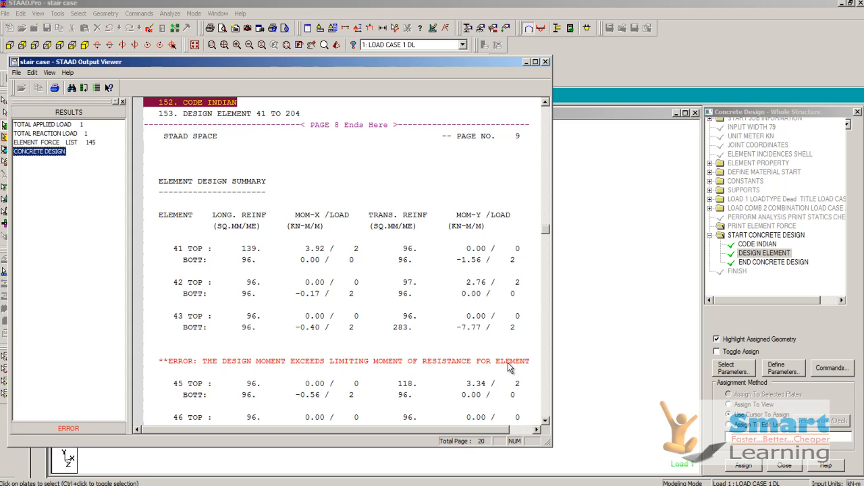
pyautogui.moveTo(444, 431); pyautogui.dragTo(472, 433)
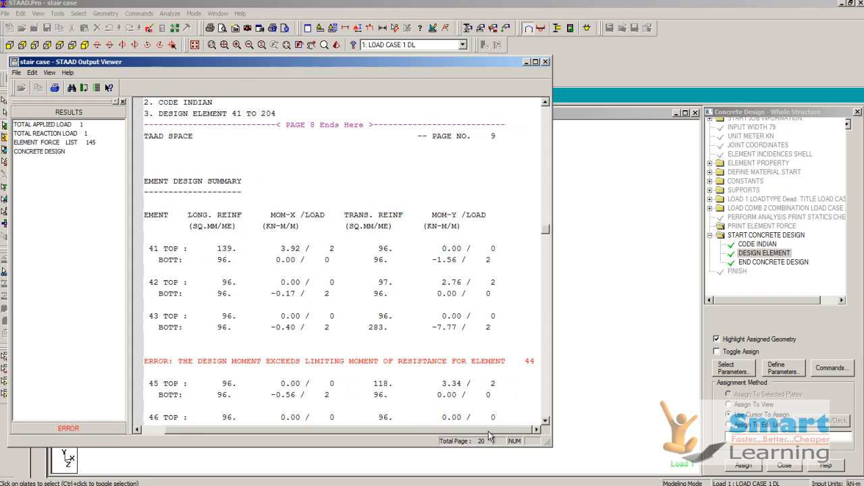
pyautogui.click(545, 61)
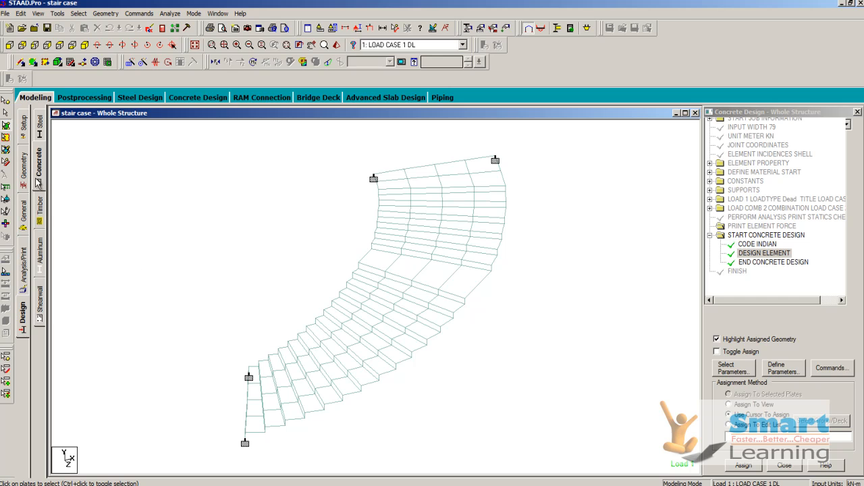
# Step: Switch to postprocessing mode and display the Max Von Mis plate stress contour for LOAD CASE 1 DL with normal fill
pyautogui.click(194, 13)
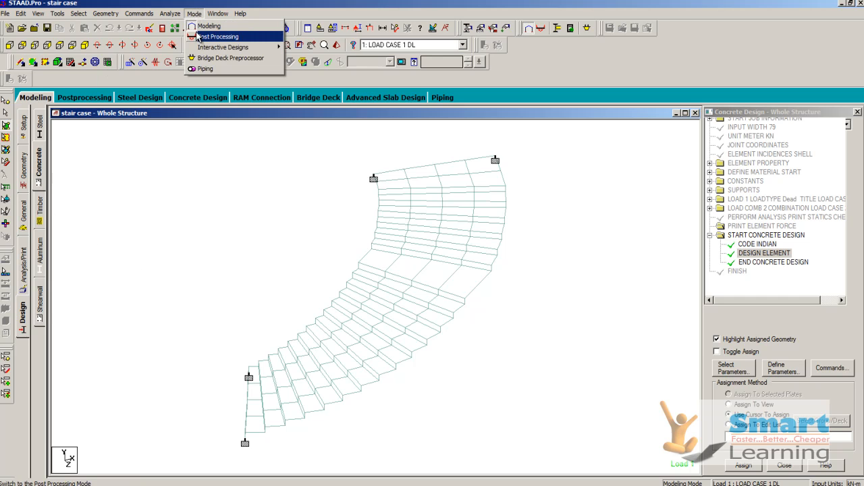
pyautogui.click(203, 37)
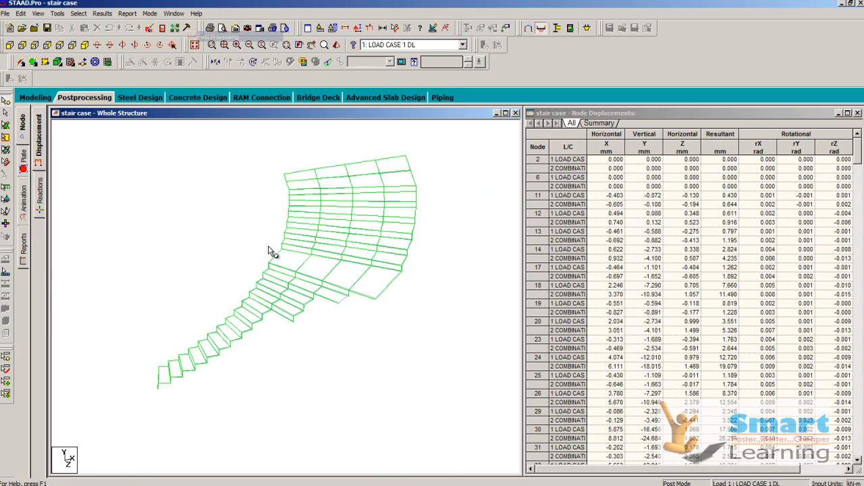
pyautogui.click(24, 172)
pyautogui.click(446, 136)
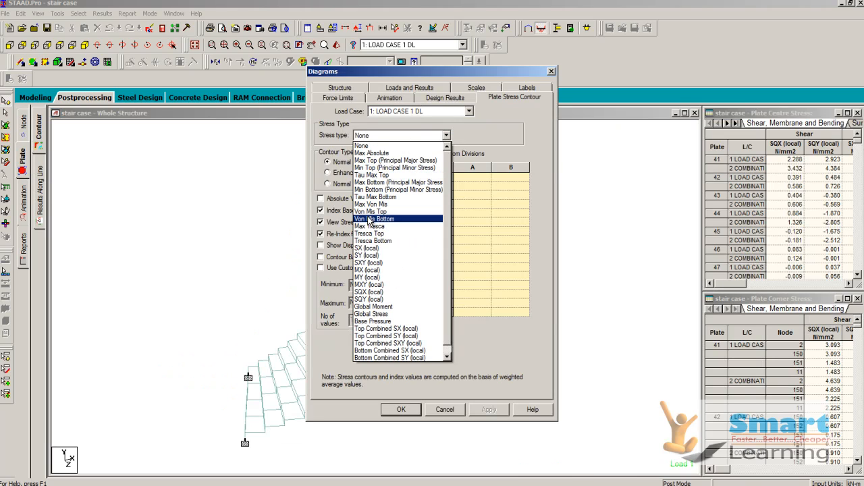
pyautogui.click(370, 204)
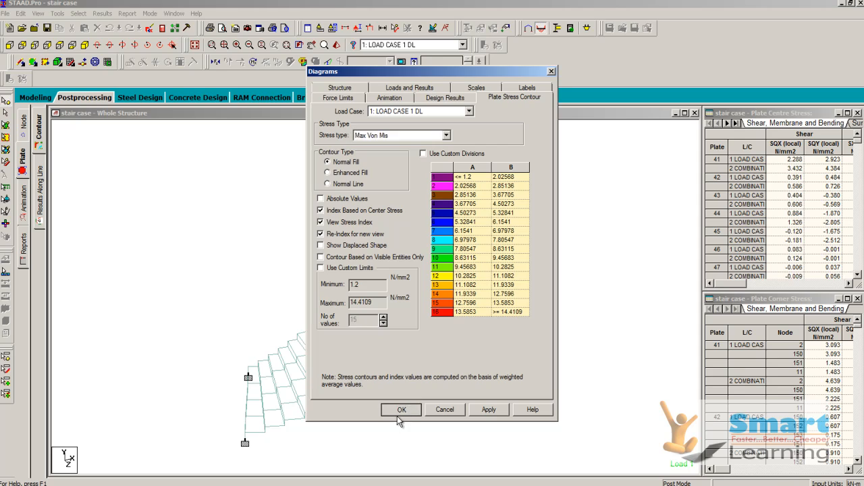
pyautogui.click(401, 410)
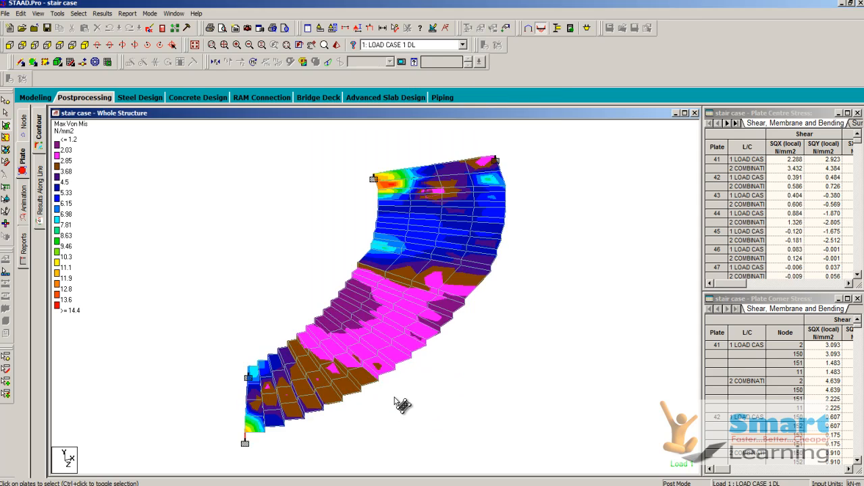
# Step: Query plate 128 on the staircase and examine its center stresses for load combination 2
pyautogui.click(396, 354)
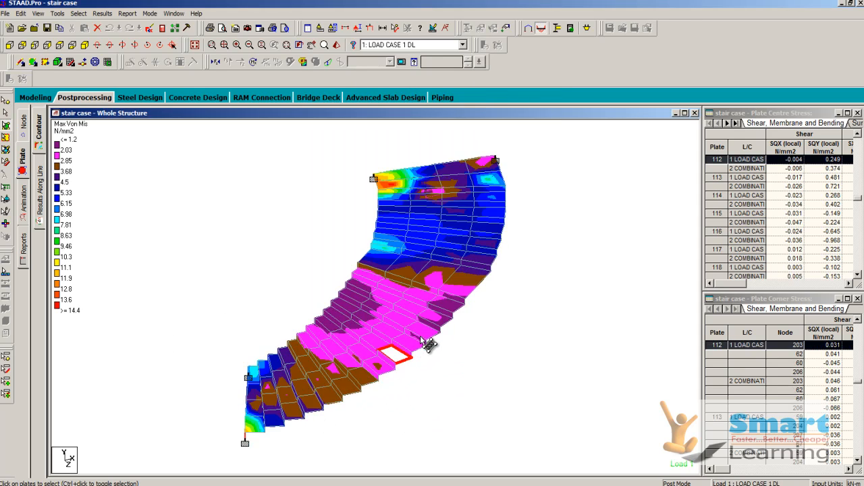
pyautogui.doubleClick(425, 342)
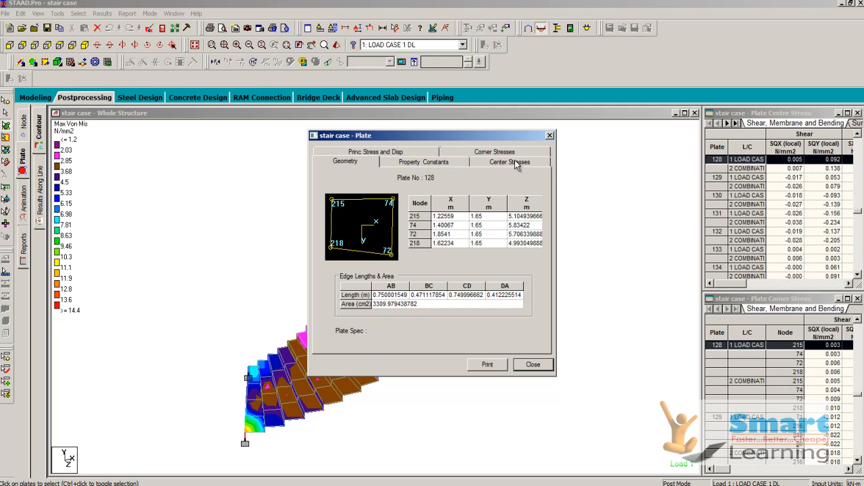
pyautogui.click(500, 162)
pyautogui.click(431, 196)
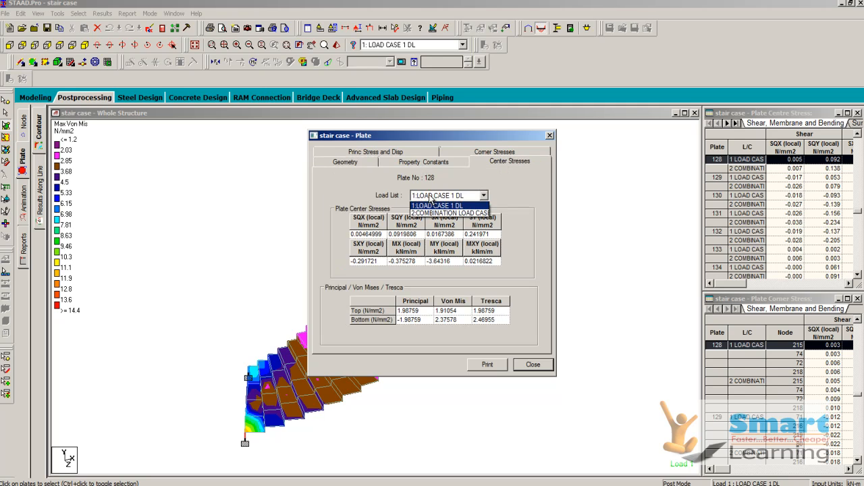
pyautogui.click(427, 215)
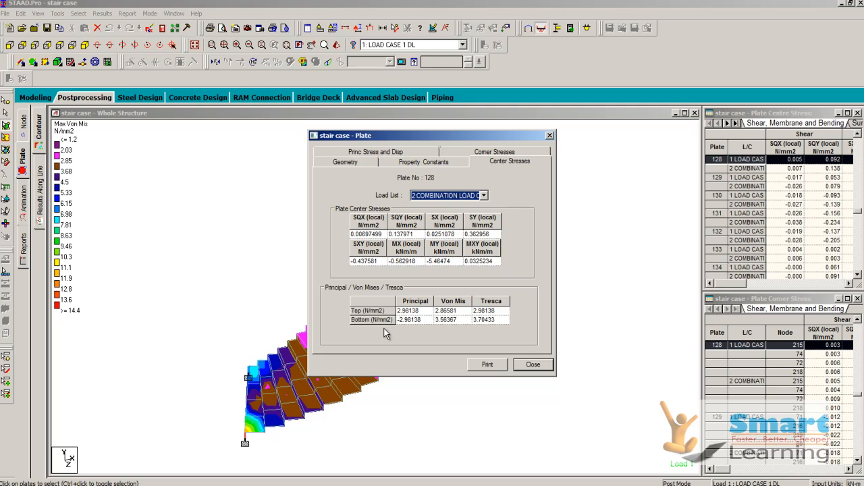
# Step: Examine plate 128's corner displacements and principal stresses for load combination 2, check its geometry, and close the plate query
pyautogui.click(395, 154)
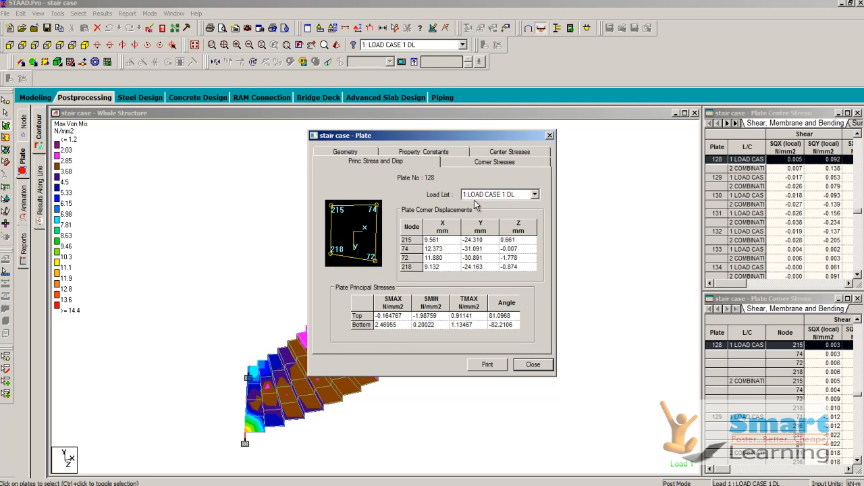
pyautogui.click(476, 195)
pyautogui.click(483, 211)
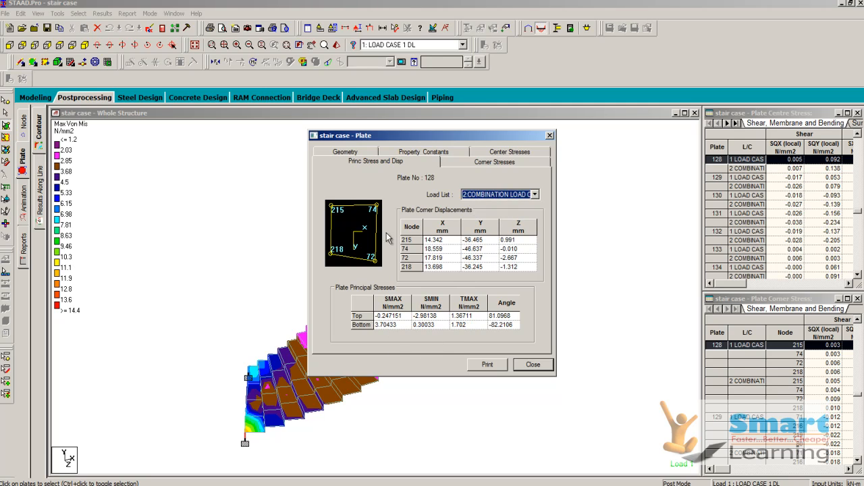
pyautogui.click(349, 152)
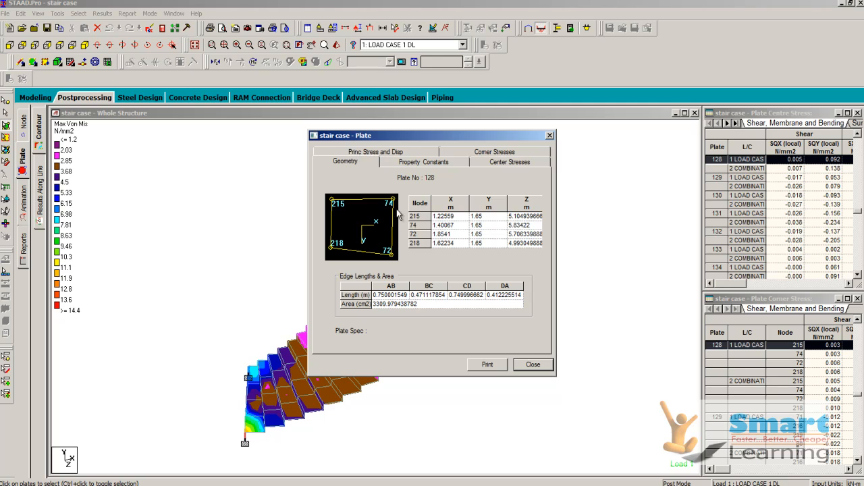
pyautogui.click(532, 365)
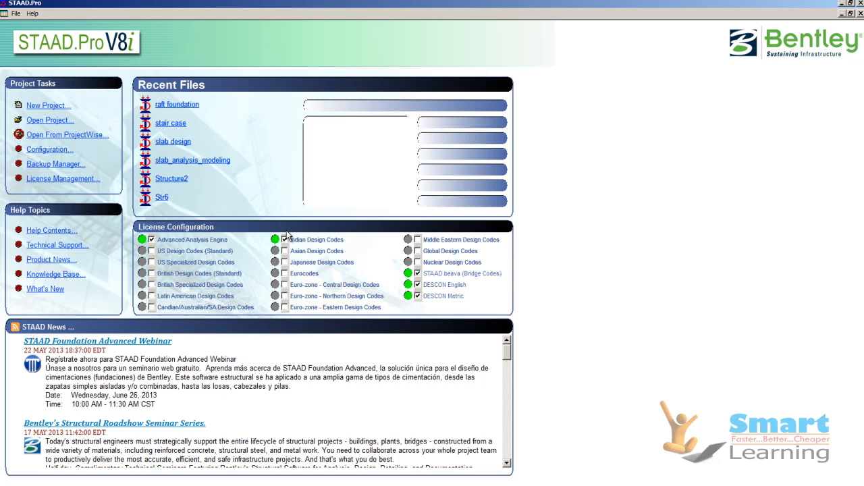
# Step: Open the raft foundation model from the exercise STAAD folder
pyautogui.click(66, 120)
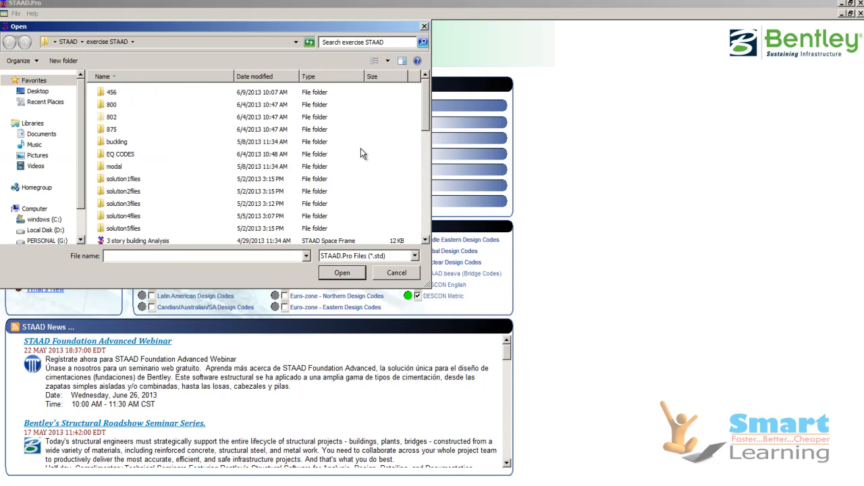
pyautogui.moveTo(426, 116); pyautogui.dragTo(410, 195)
pyautogui.click(126, 182)
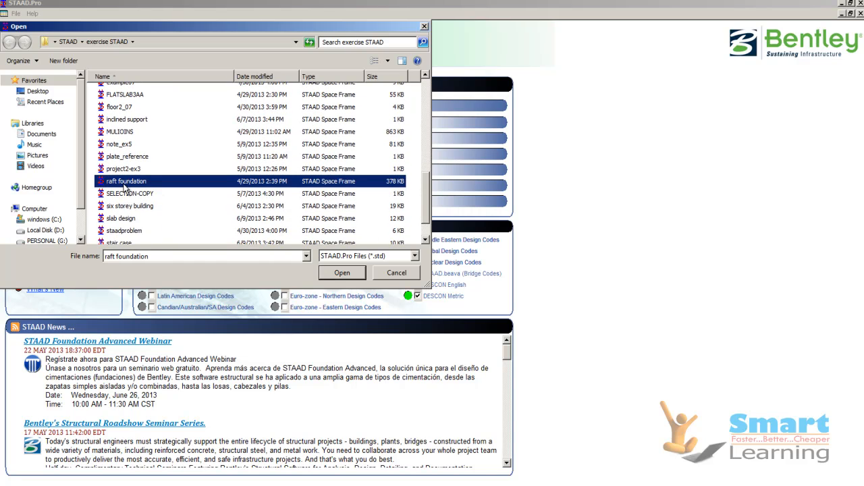
pyautogui.scroll(-1, 162, 191)
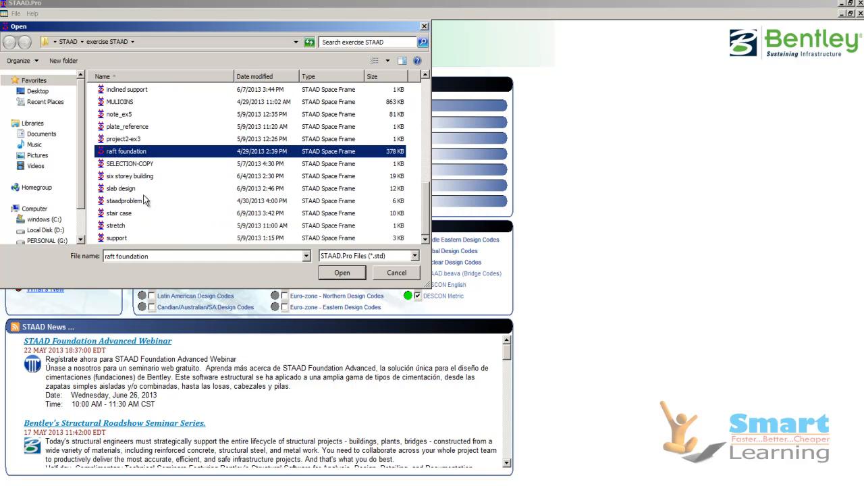
pyautogui.click(335, 276)
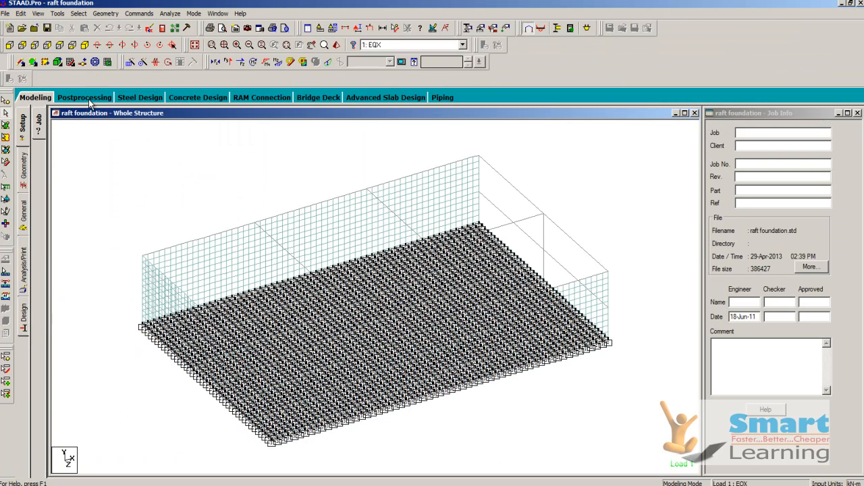
# Step: Examine the raft foundation's plate mesh, walls and base supports in isometric and side views
pyautogui.click(84, 44)
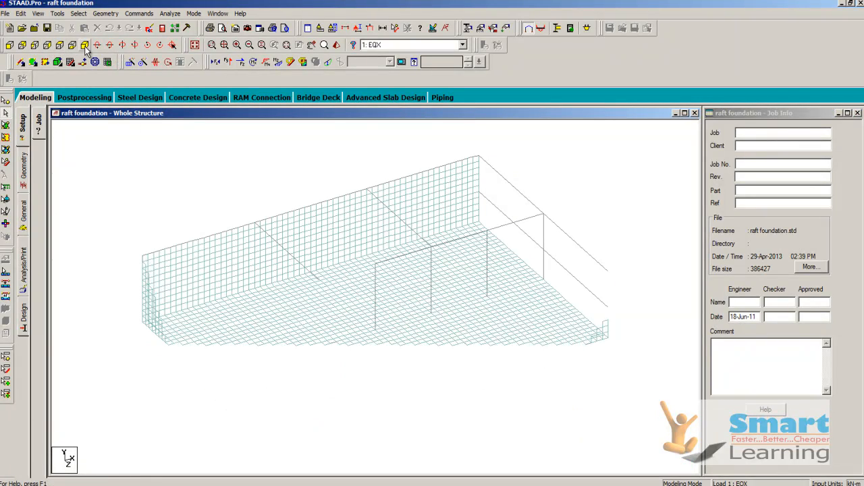
pyautogui.click(47, 45)
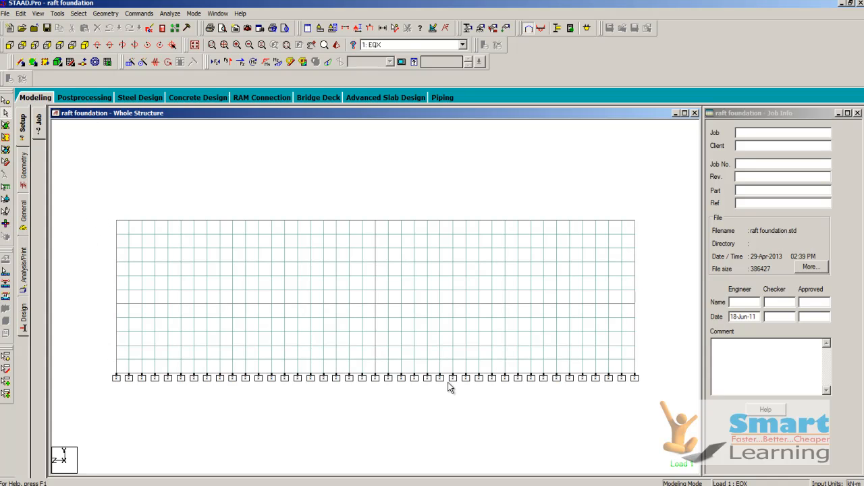
pyautogui.click(85, 45)
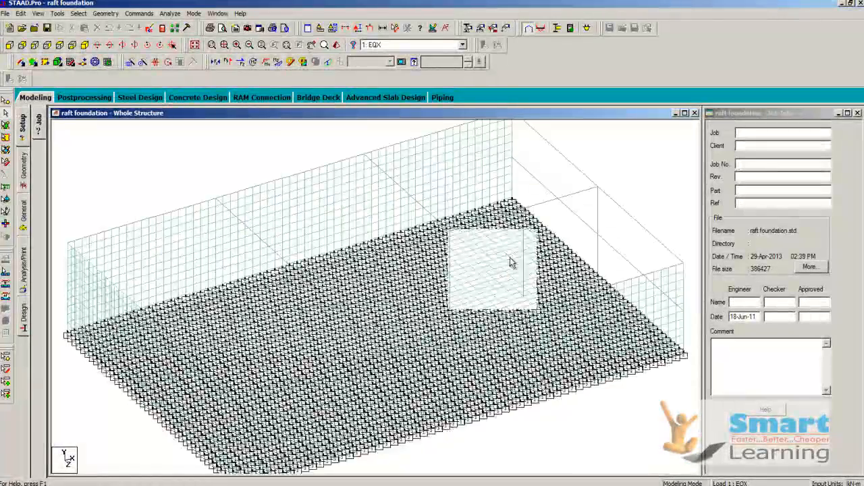
pyautogui.scroll(-2, 306, 282)
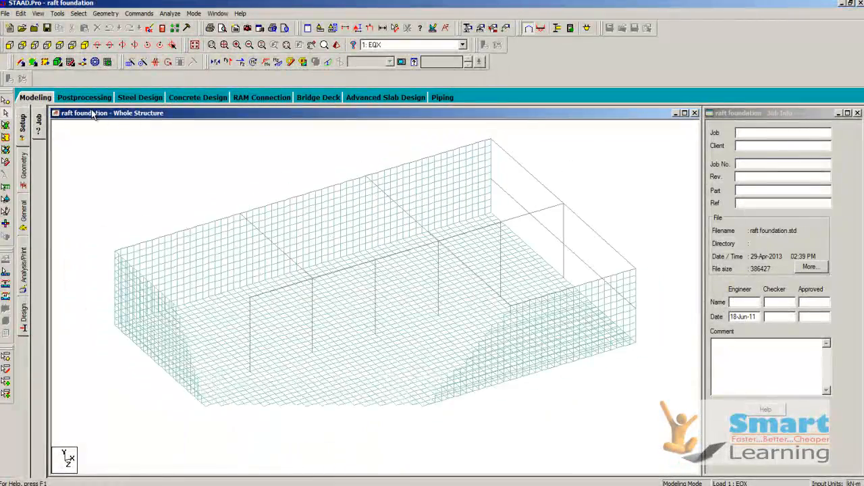
# Step: Display the raft model's section properties and inspect where the second plate thickness is assigned
pyautogui.click(23, 211)
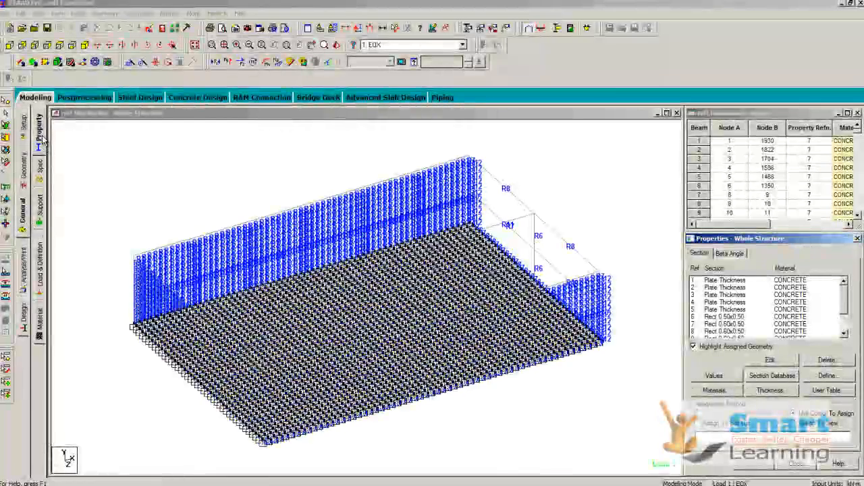
pyautogui.click(745, 287)
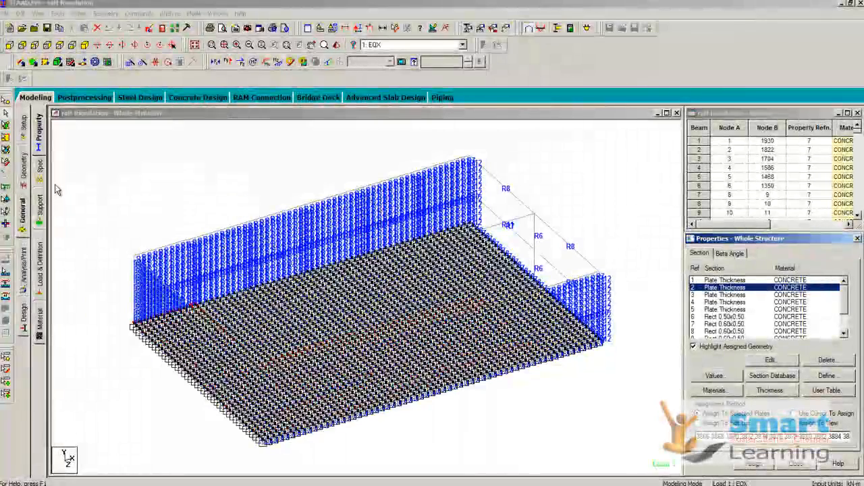
pyautogui.doubleClick(740, 289)
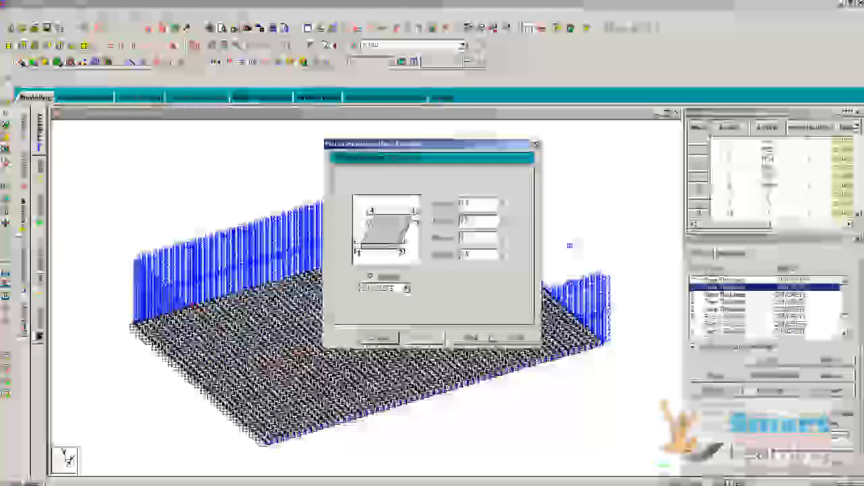
pyautogui.click(473, 338)
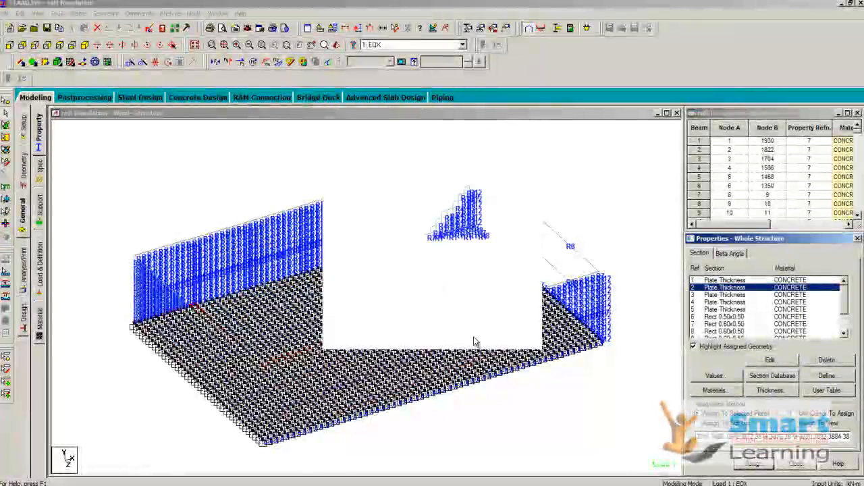
# Step: Show the raft foundation's load definitions and expand the load case details for review
pyautogui.click(39, 271)
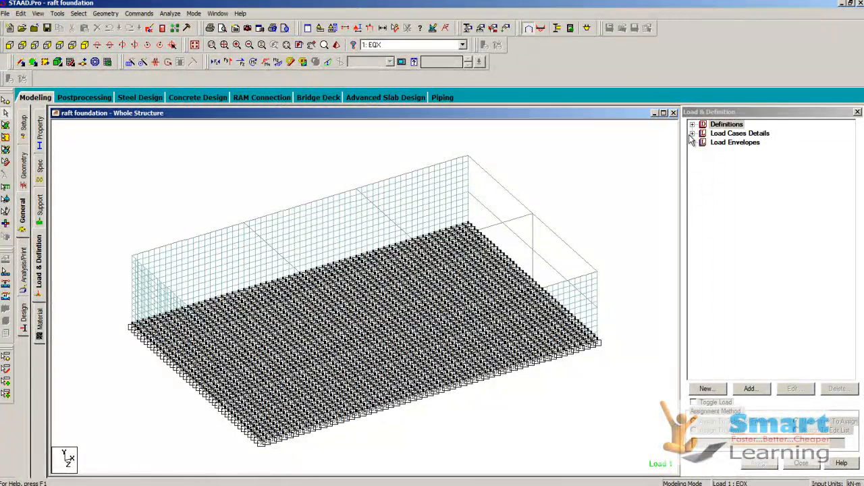
pyautogui.click(691, 134)
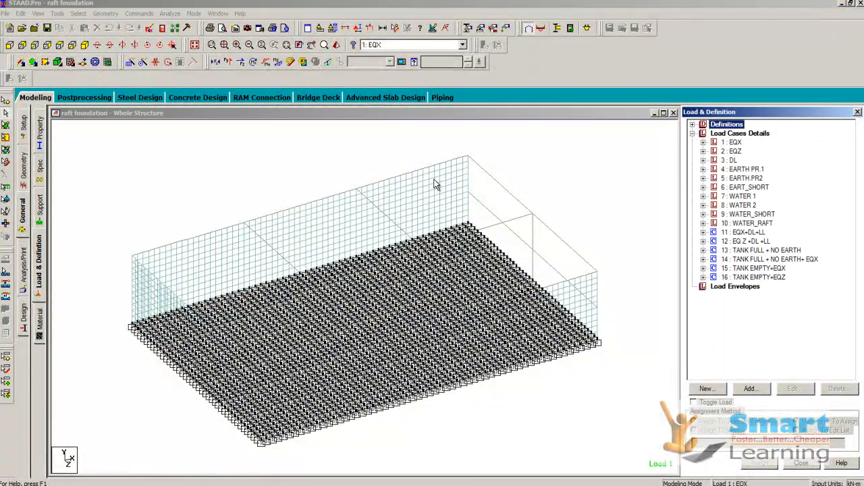
# Step: Display the EQX seismic load on the model and look through the joint weights in the IS 1893 - 2002 seismic definition
pyautogui.click(703, 143)
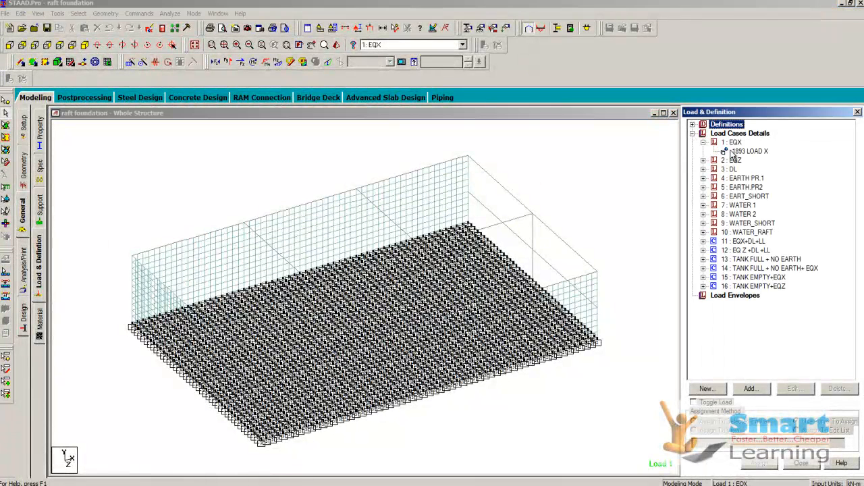
pyautogui.click(739, 152)
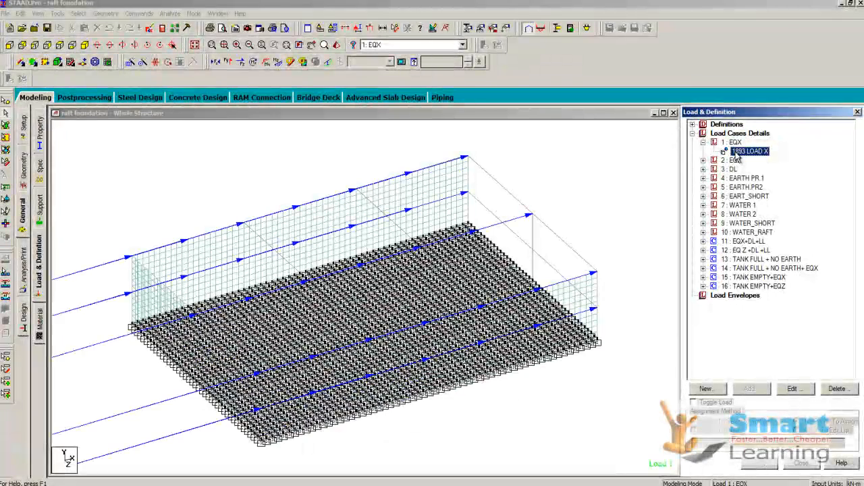
pyautogui.click(692, 125)
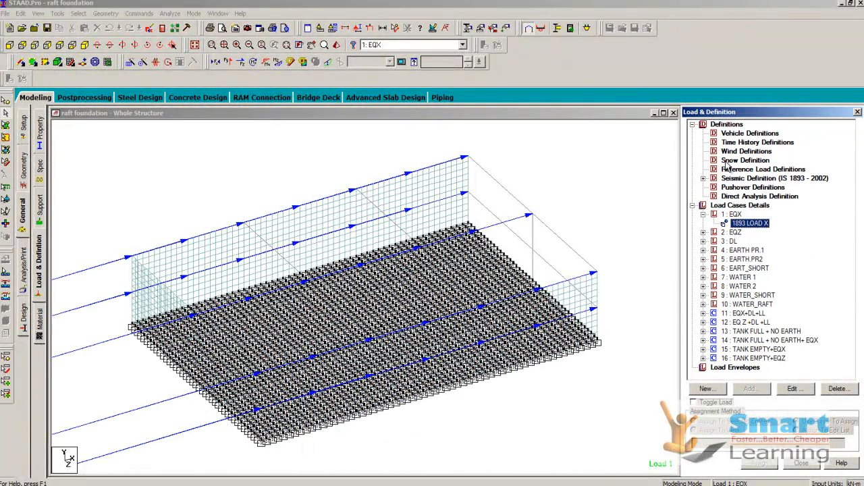
pyautogui.click(703, 178)
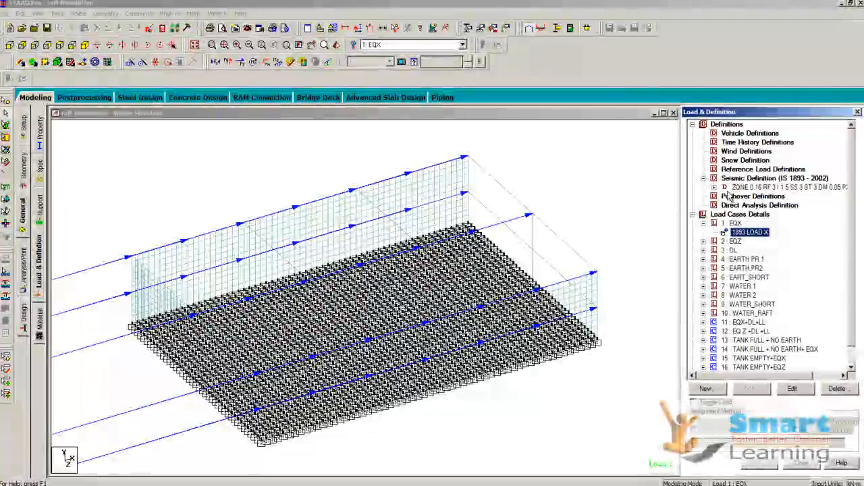
pyautogui.click(714, 187)
pyautogui.click(749, 197)
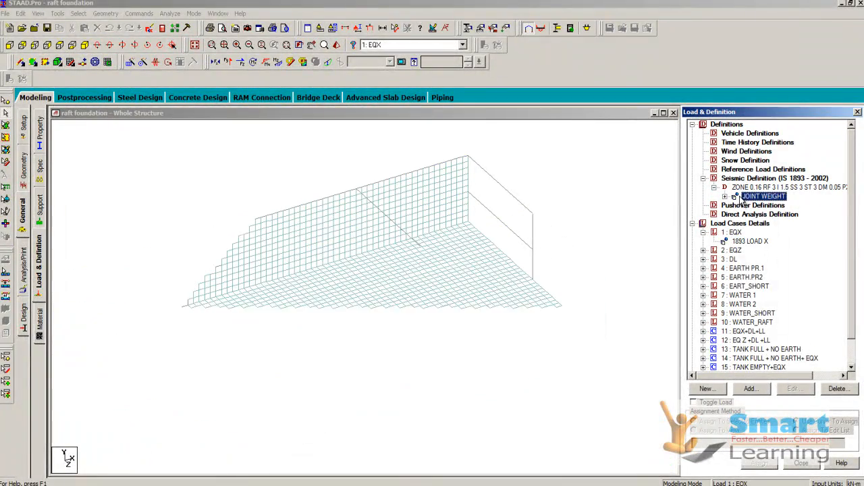
pyautogui.click(725, 196)
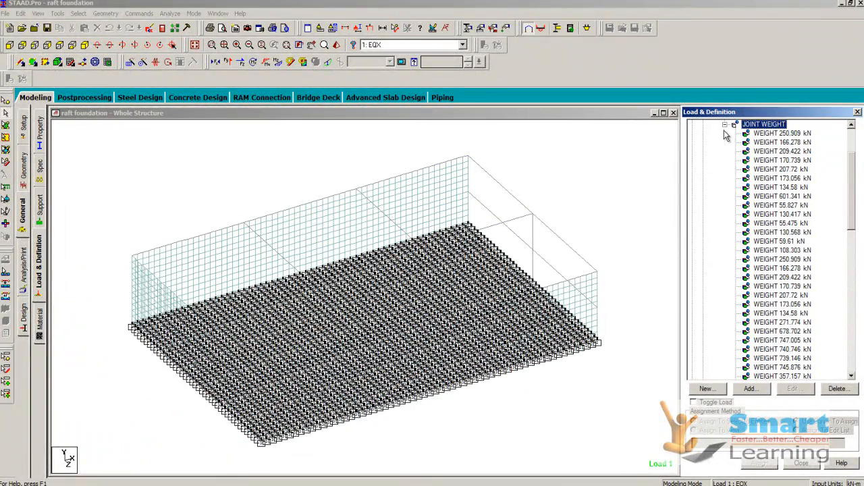
pyautogui.click(725, 125)
# Step: Review the zone, response reduction, importance and period parameters of the seismic definition without changing them
pyautogui.click(750, 170)
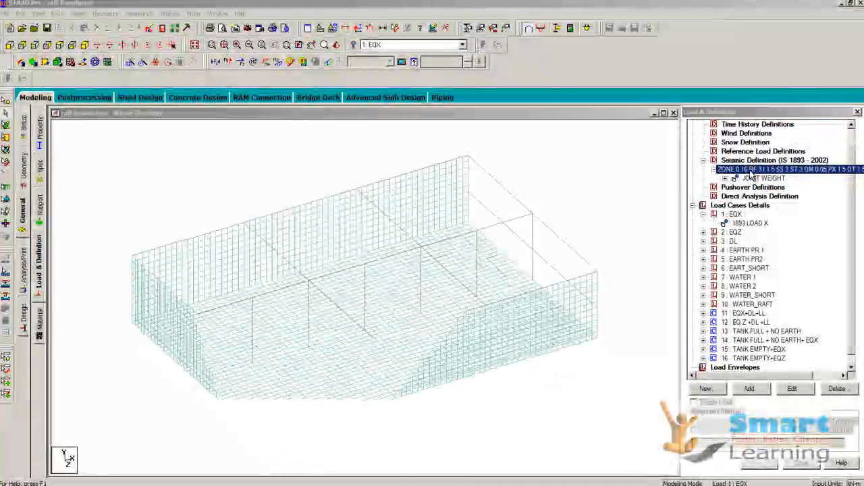
pyautogui.doubleClick(751, 171)
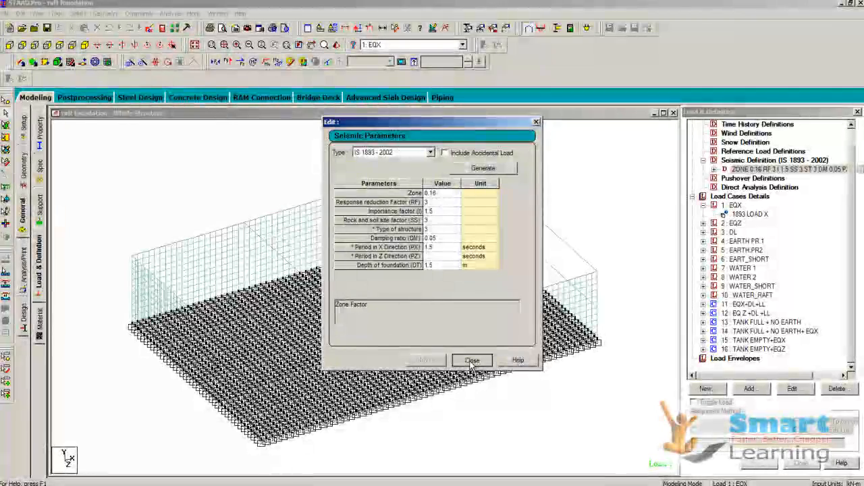
pyautogui.click(473, 364)
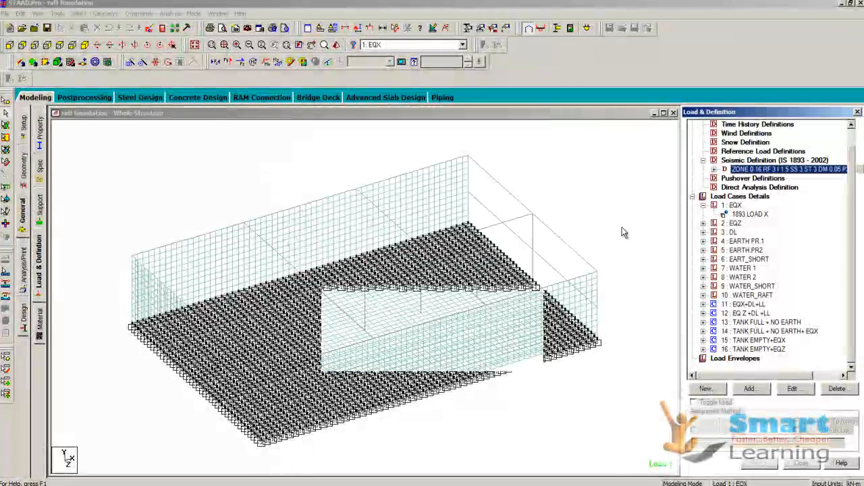
# Step: Display the EQX and EQZ seismic loads and the DL self-weight load on the raft model in turn
pyautogui.click(703, 223)
pyautogui.click(746, 232)
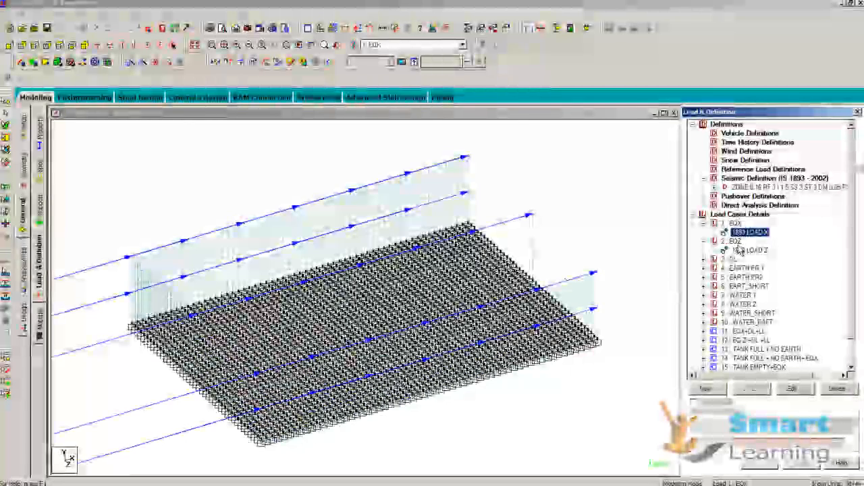
pyautogui.click(736, 251)
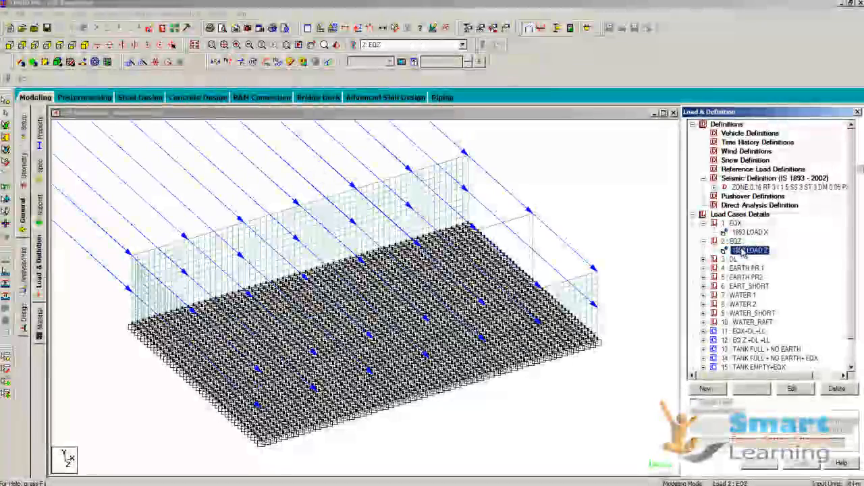
pyautogui.click(704, 259)
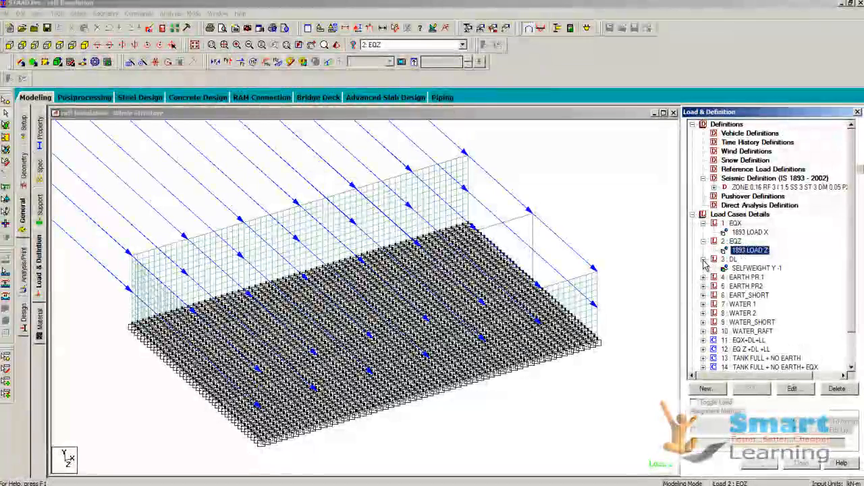
pyautogui.click(739, 269)
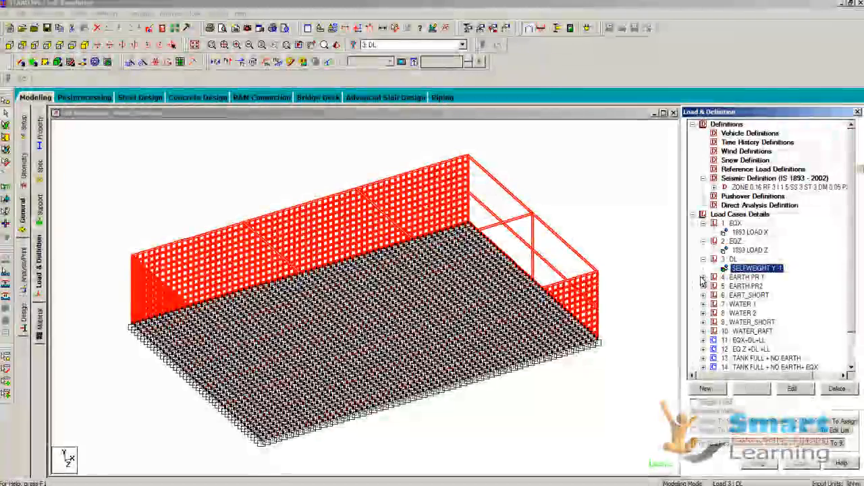
# Step: Inspect the trapezoidal plate pressures in the EARTH PR.1 and EART_SHORT load cases, including one EART_SHORT item's node values
pyautogui.click(704, 277)
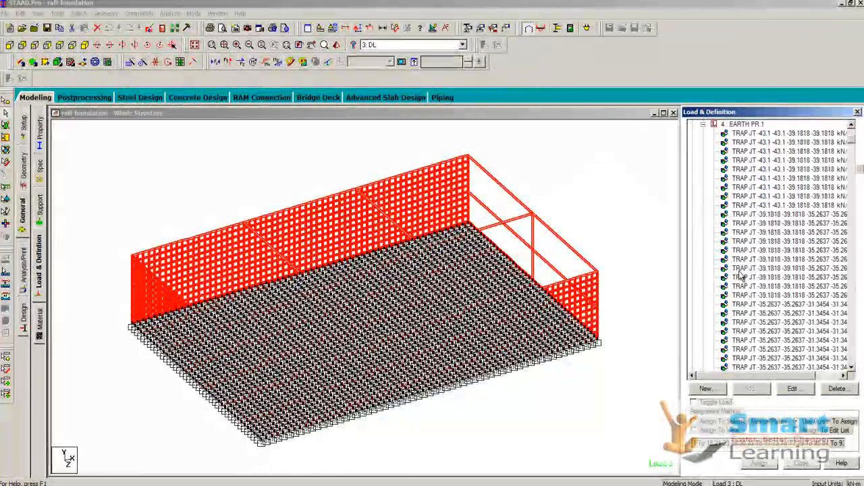
pyautogui.click(751, 135)
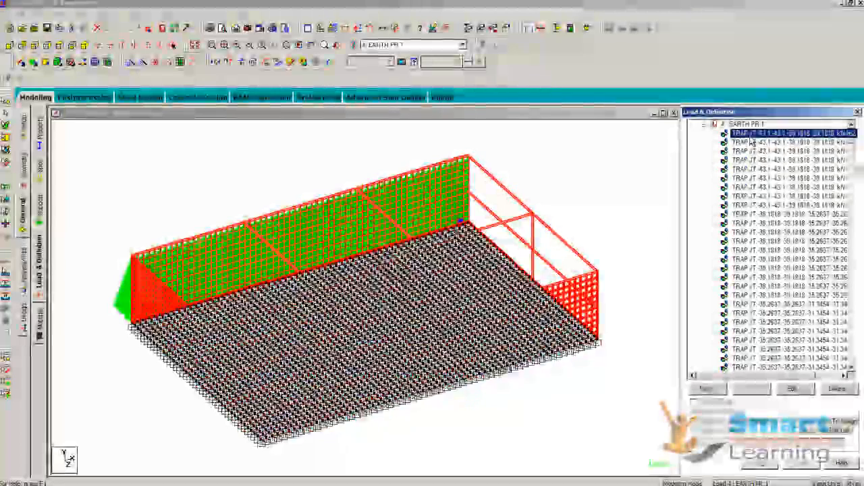
pyautogui.click(703, 126)
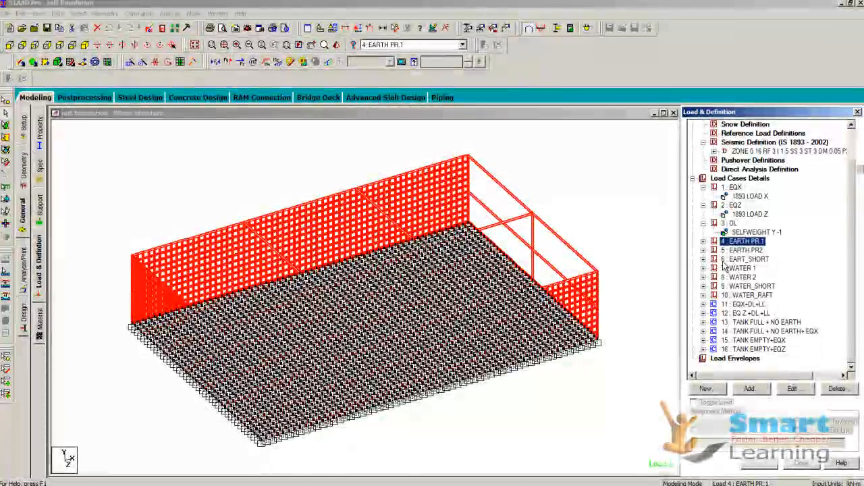
pyautogui.click(726, 260)
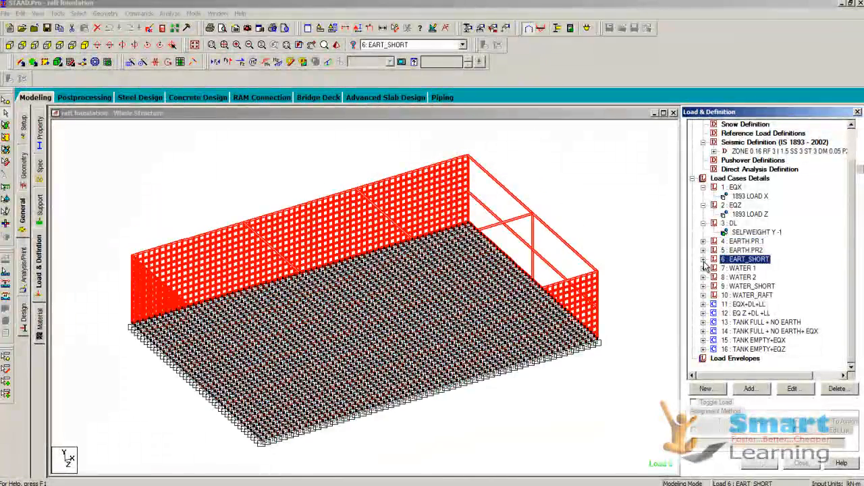
pyautogui.click(703, 259)
pyautogui.doubleClick(750, 250)
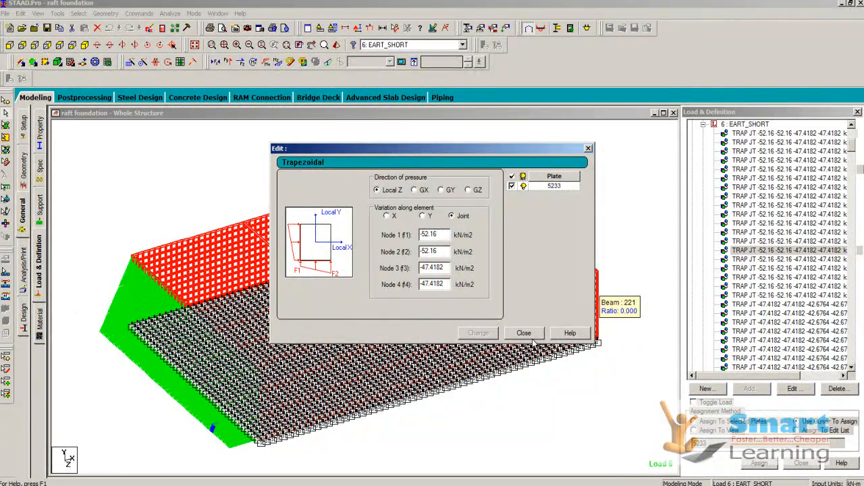
pyautogui.click(530, 337)
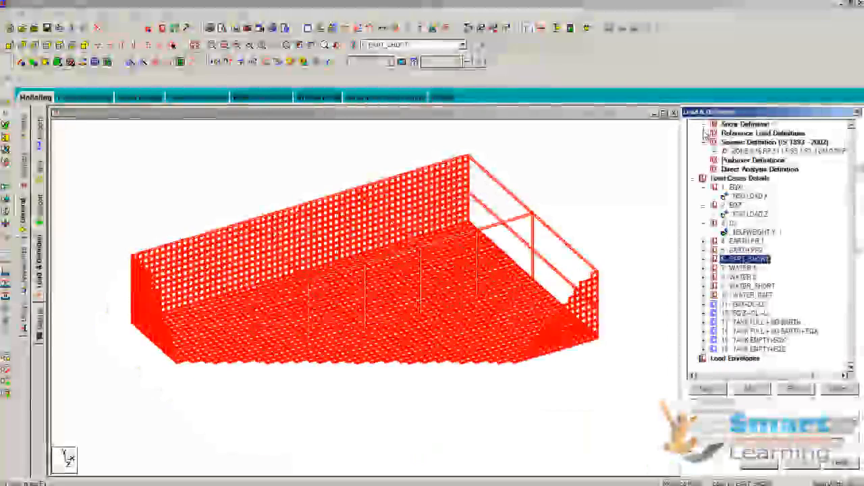
# Step: Inspect the first trapezoidal plate pressure in the WATER 1 load case, then collapse the load tree and clear the highlighting
pyautogui.click(705, 270)
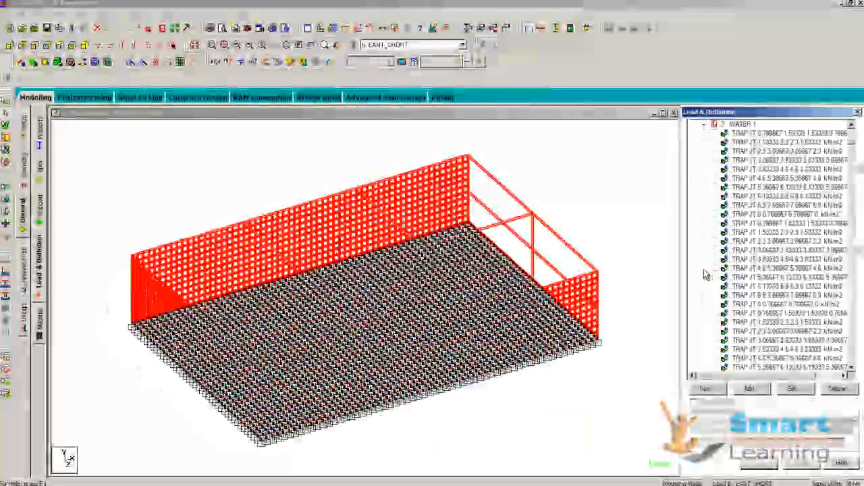
pyautogui.doubleClick(731, 134)
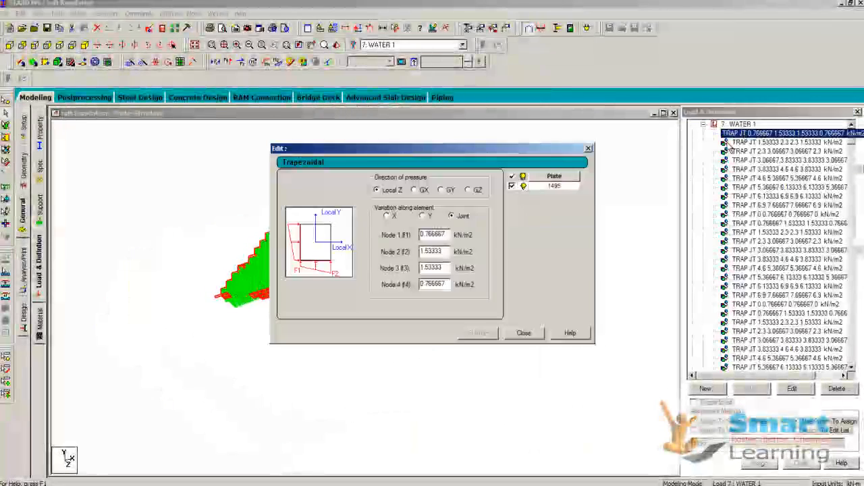
pyautogui.click(524, 333)
pyautogui.click(703, 124)
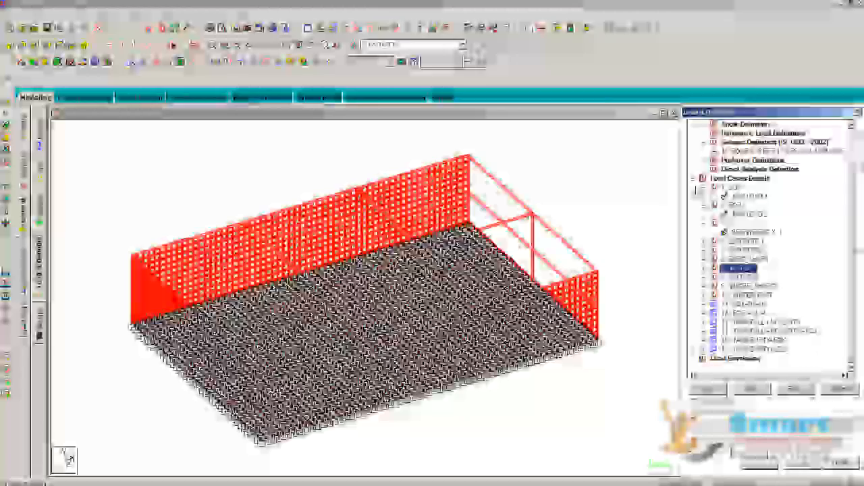
pyautogui.doubleClick(703, 178)
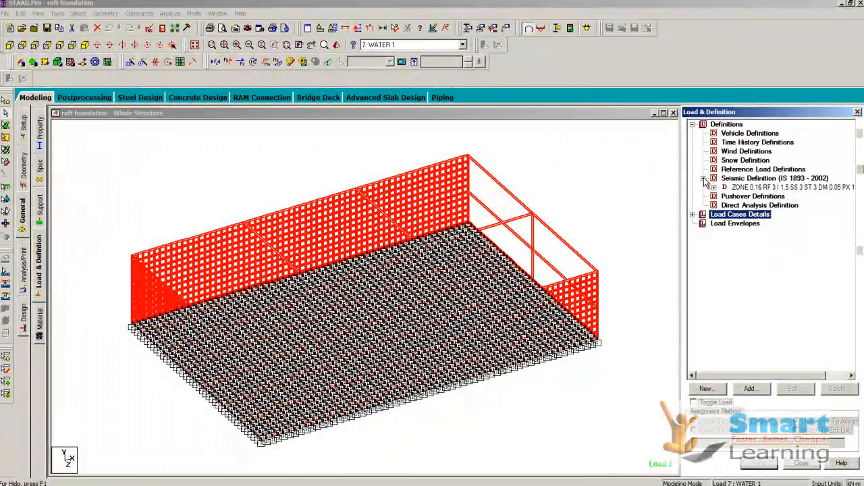
pyautogui.click(703, 179)
pyautogui.click(692, 125)
pyautogui.click(607, 222)
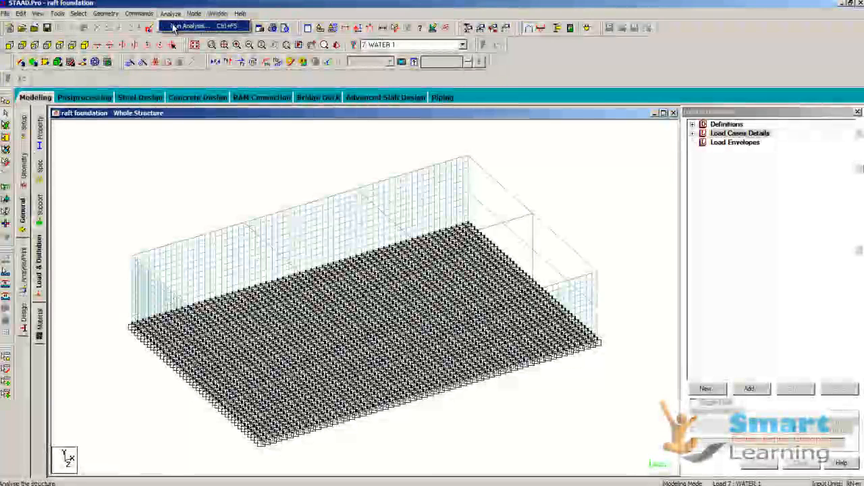
# Step: Review the concrete design commands, checking the Indian code, FYMAIN, FYSEC, beam and column design entries and their assigned members
pyautogui.click(174, 27)
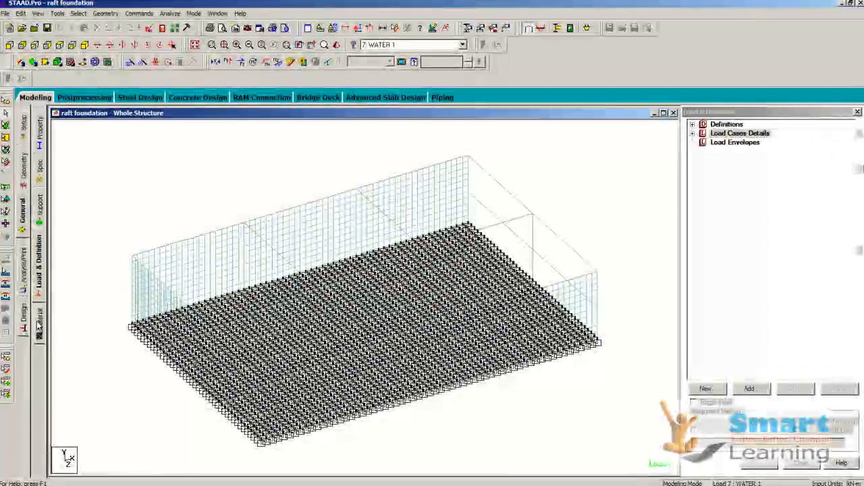
pyautogui.click(23, 312)
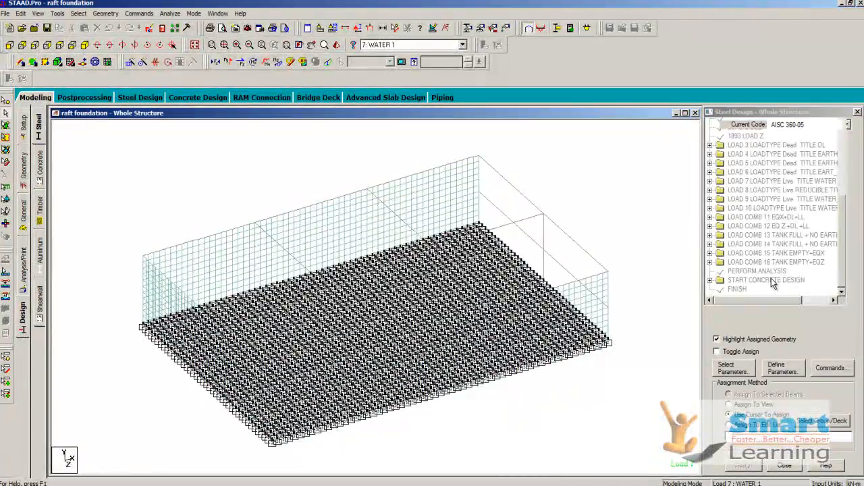
pyautogui.click(717, 282)
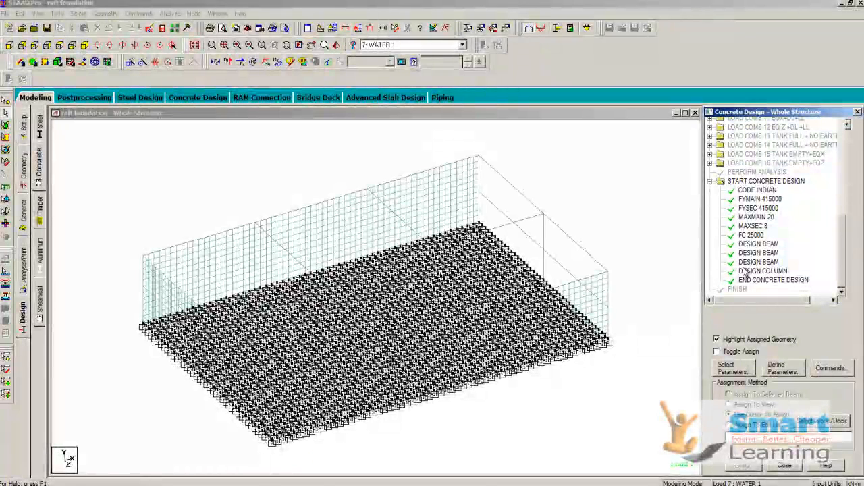
pyautogui.click(759, 192)
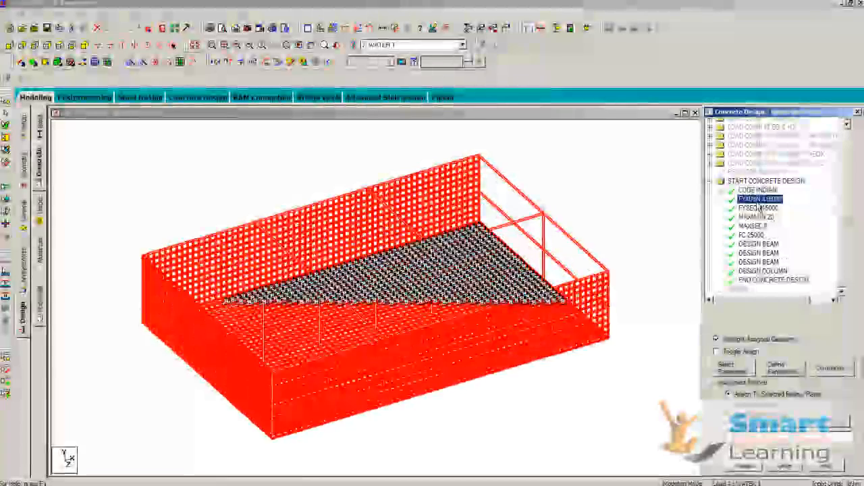
pyautogui.click(760, 200)
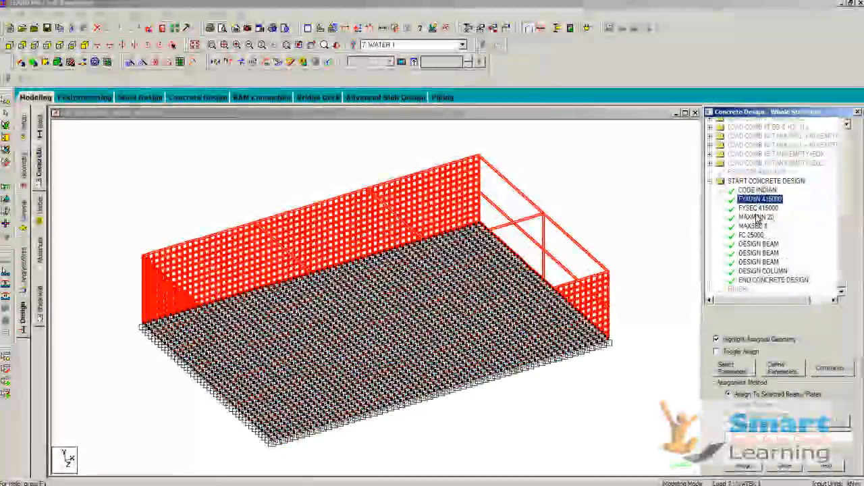
pyautogui.click(758, 209)
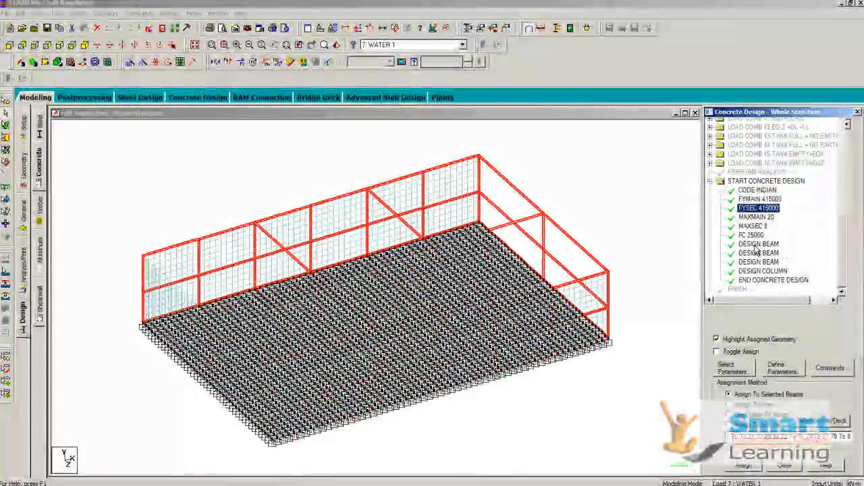
pyautogui.click(757, 245)
pyautogui.click(756, 270)
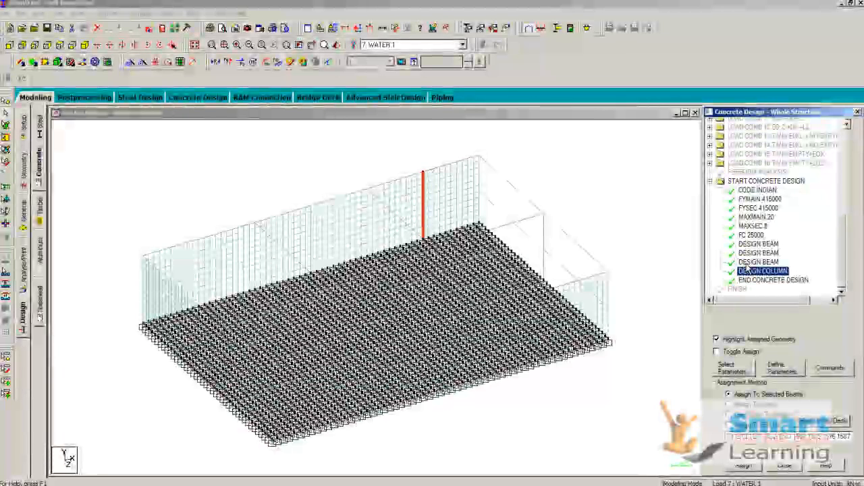
pyautogui.click(651, 244)
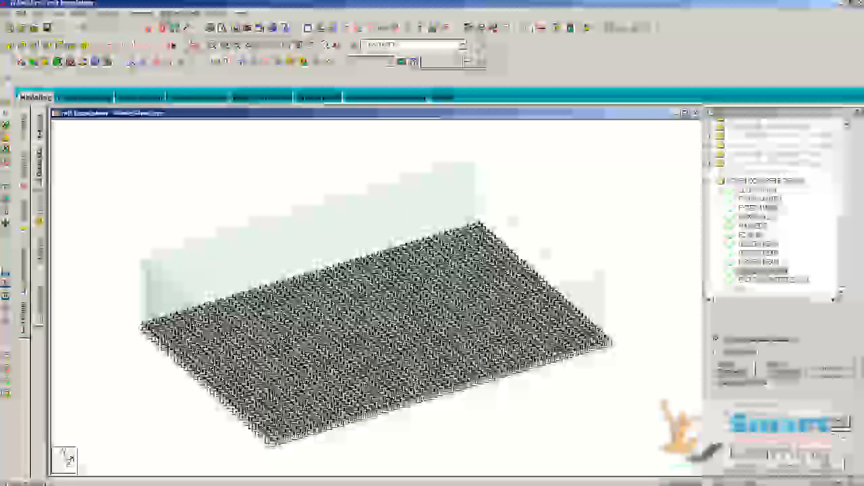
# Step: Run the raft foundation's analysis and open its results in postprocessing mode with all load cases selected
pyautogui.click(170, 14)
pyautogui.click(203, 27)
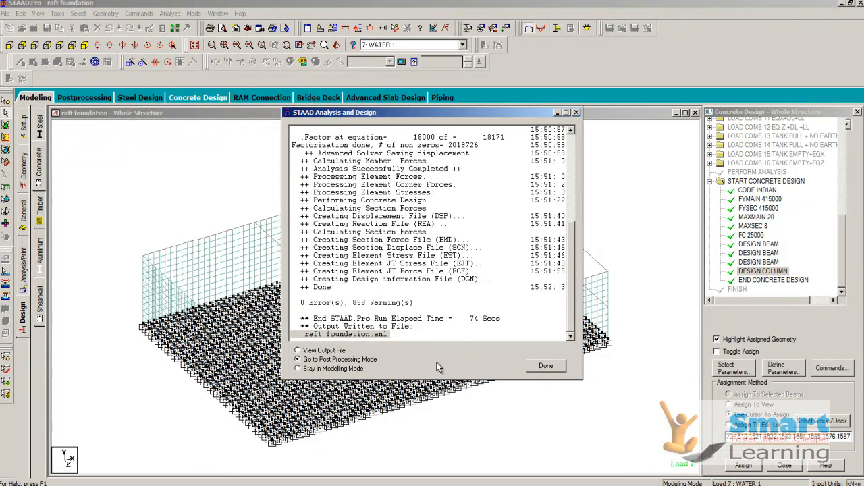
pyautogui.click(546, 366)
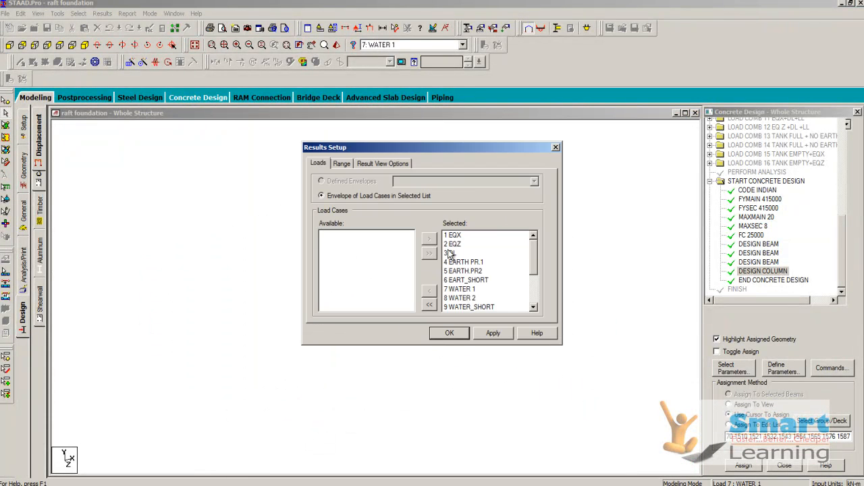
pyautogui.click(450, 334)
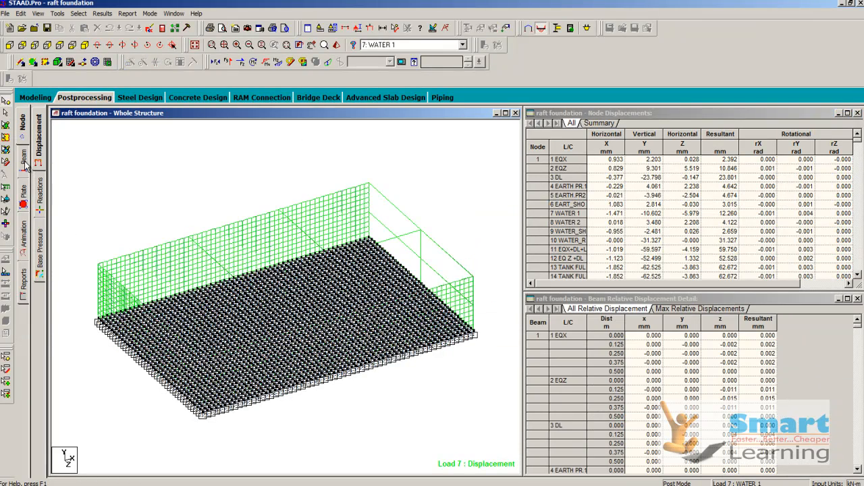
# Step: Display the Von Mis Top plate stress contour for load case 7: WATER 1 and examine its stress index
pyautogui.click(23, 196)
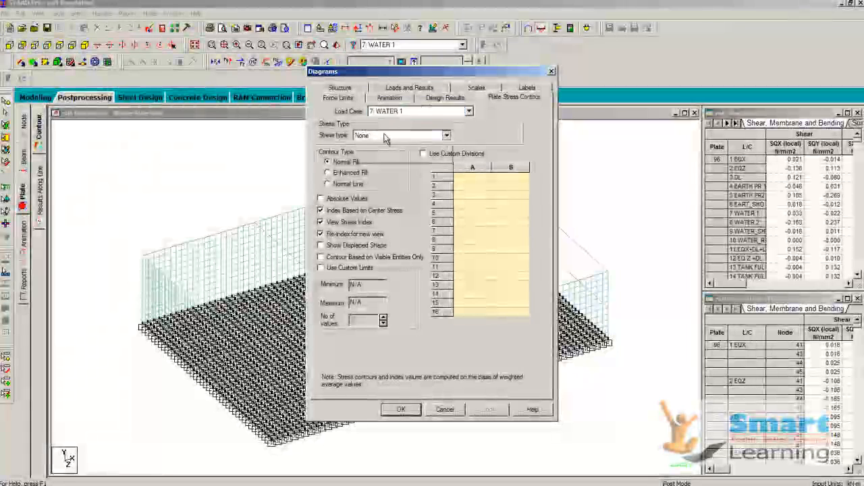
pyautogui.click(385, 137)
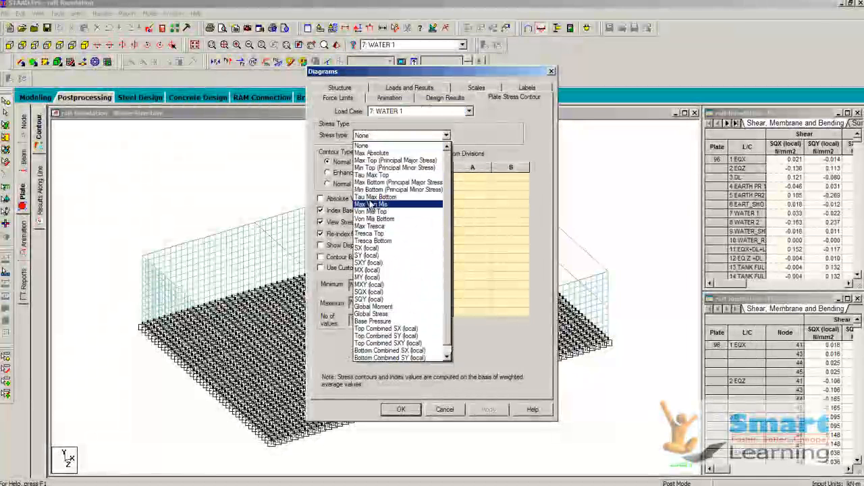
pyautogui.click(371, 212)
pyautogui.click(403, 411)
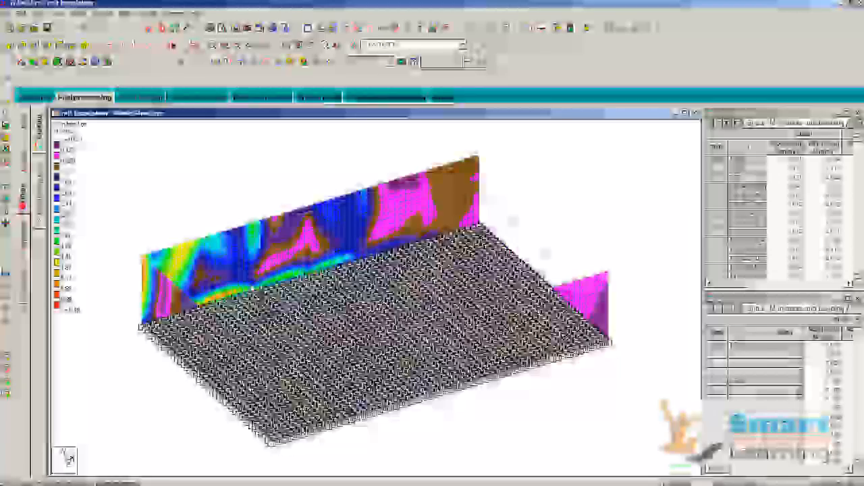
pyautogui.moveTo(88, 318); pyautogui.dragTo(170, 305)
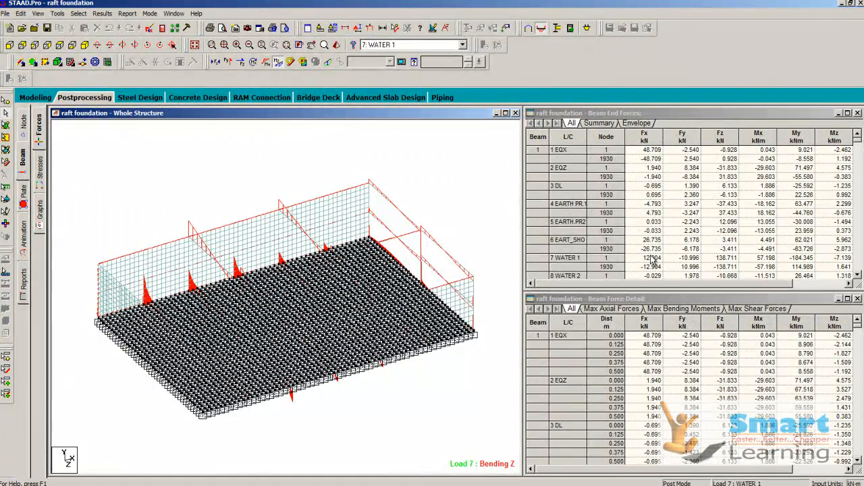
# Step: View the beam result graphs, inspect the wall and raft corner in a separate zoom window, and close that window
pyautogui.click(40, 212)
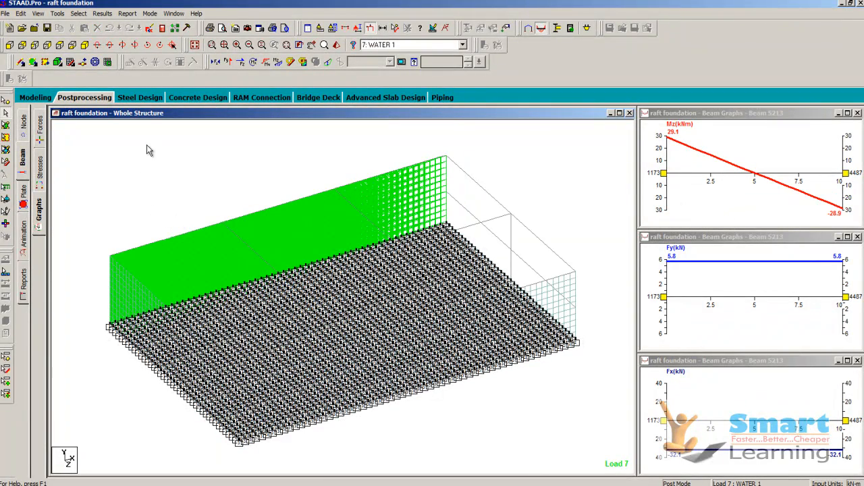
pyautogui.click(212, 47)
pyautogui.moveTo(119, 217); pyautogui.dragTo(221, 339)
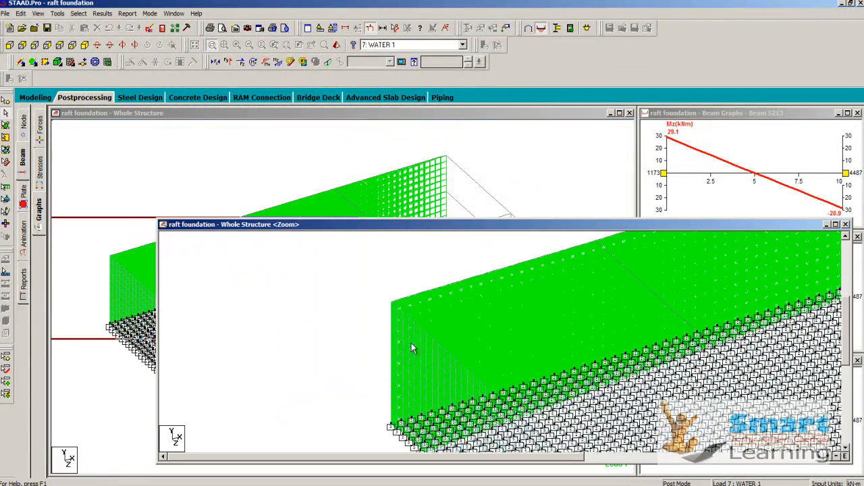
pyautogui.moveTo(610, 227); pyautogui.dragTo(501, 227)
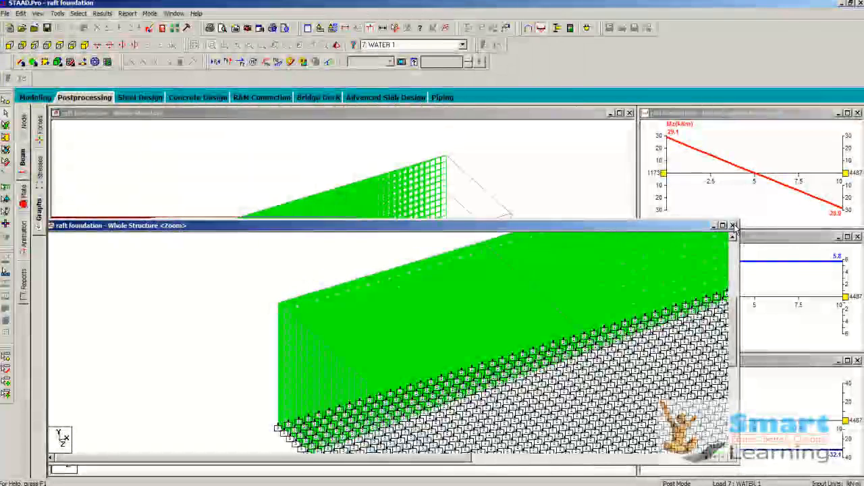
pyautogui.click(736, 225)
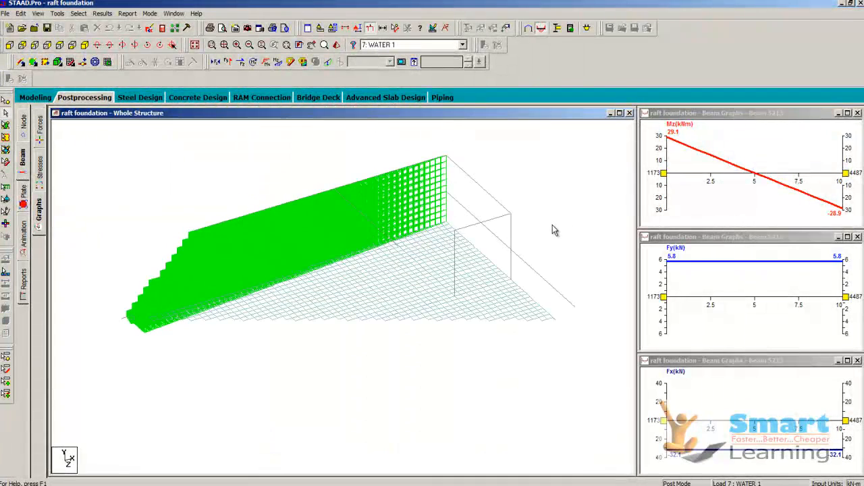